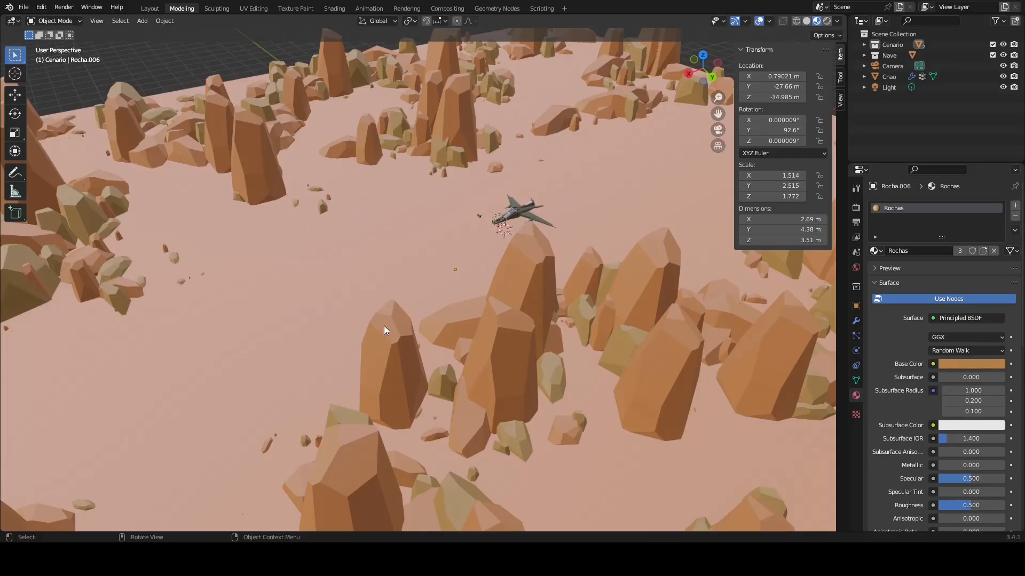
Step: Switch to the Animation workspace
middle_drag(401, 376, 448, 299)
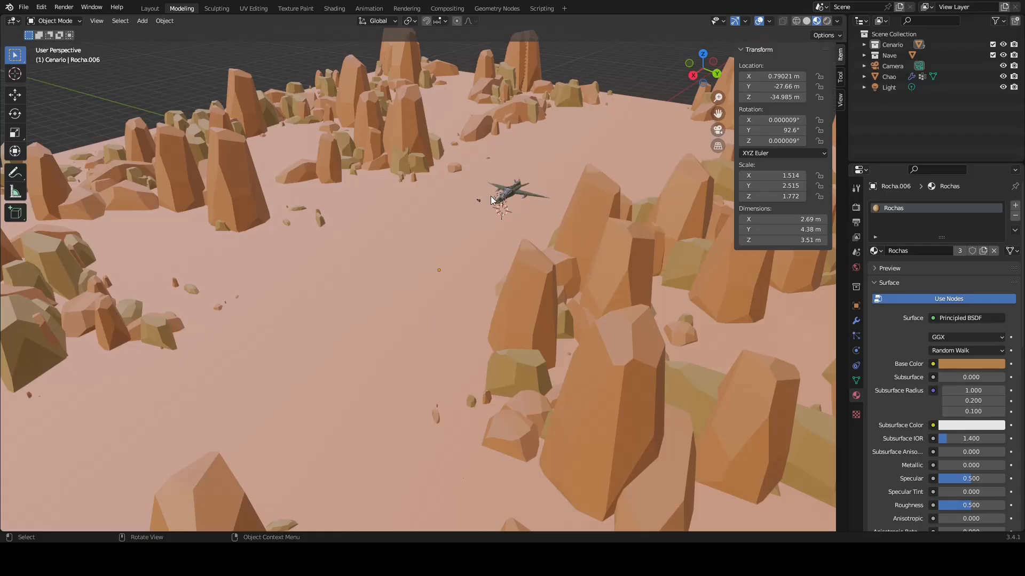
scroll(411, 244, down, 5)
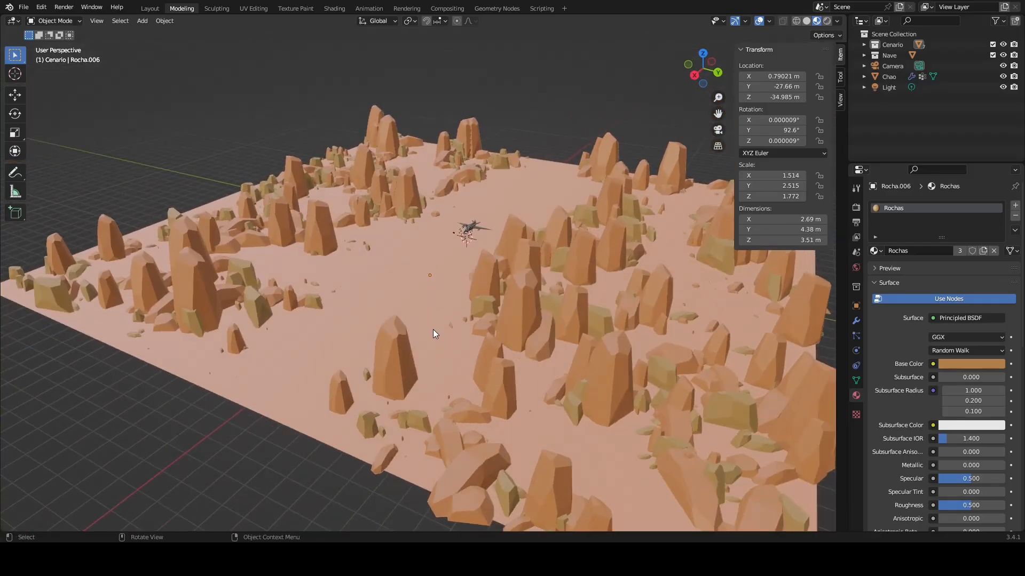
middle_drag(355, 217, 414, 273)
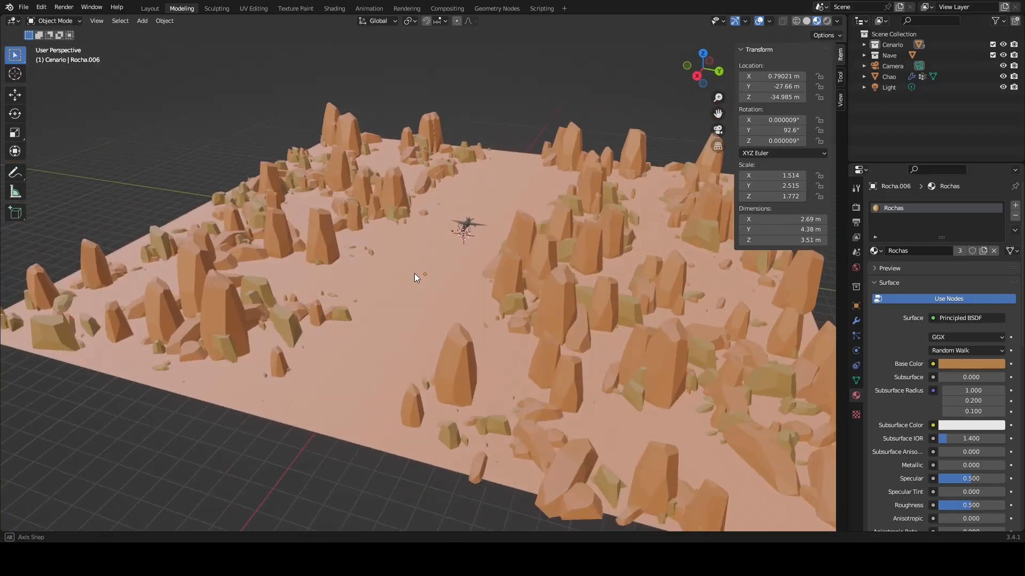
click(369, 8)
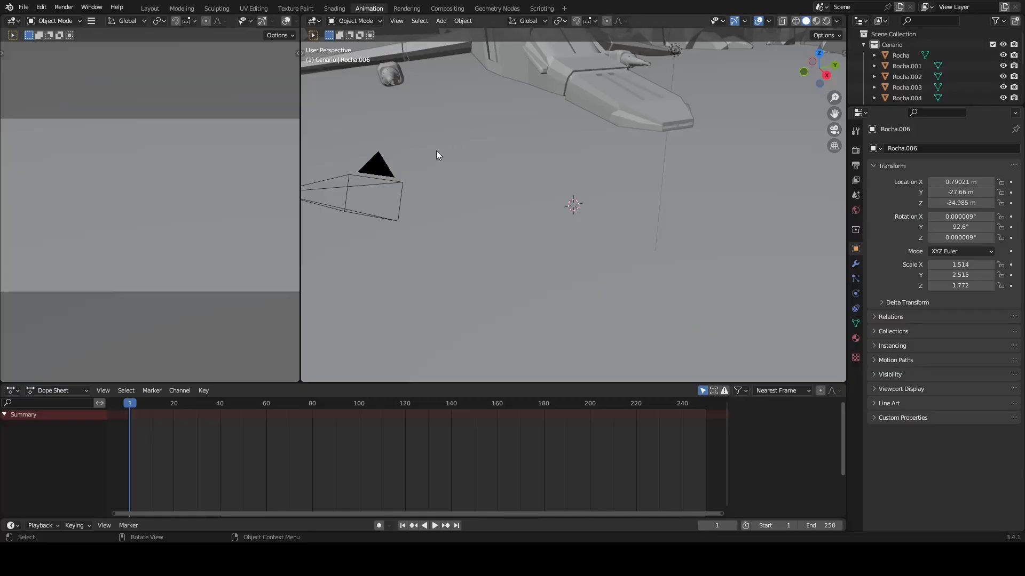
Step: Display the larger 3D viewport of the Animation workspace in Material Preview shading
scroll(558, 213, down, 2)
scroll(568, 182, down, 4)
middle_drag(626, 222, 528, 211)
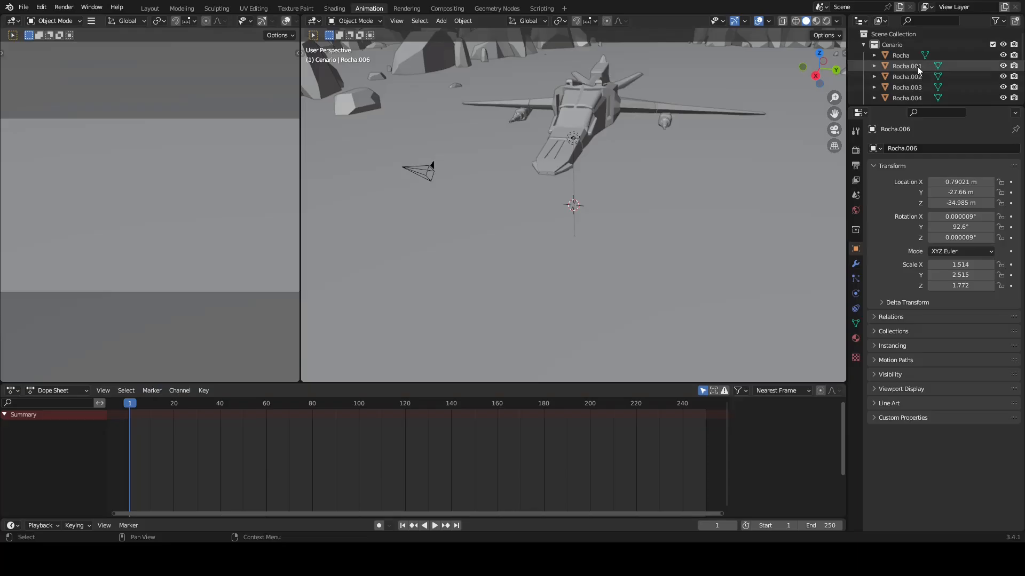
middle_drag(617, 257, 726, 167)
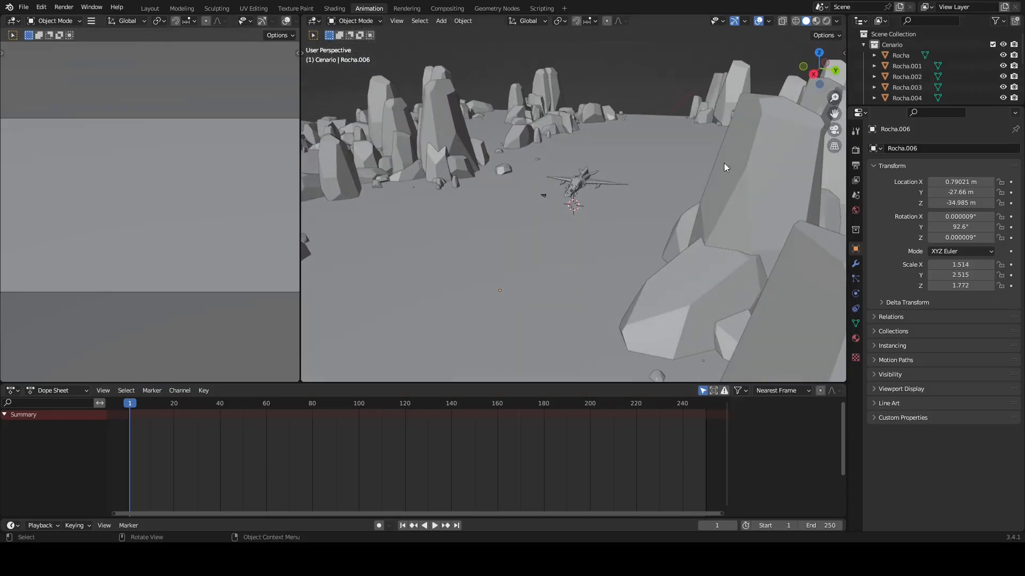
click(817, 22)
middle_drag(555, 229, 541, 239)
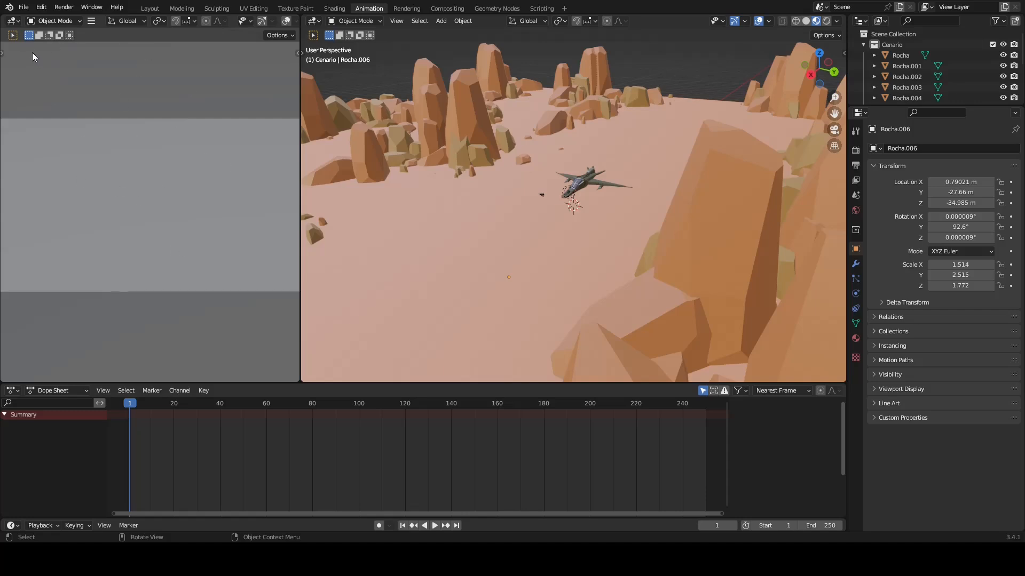
Step: Change the smaller 3D viewport into a Dope Sheet and split that area horizontally a little below its middle
click(15, 22)
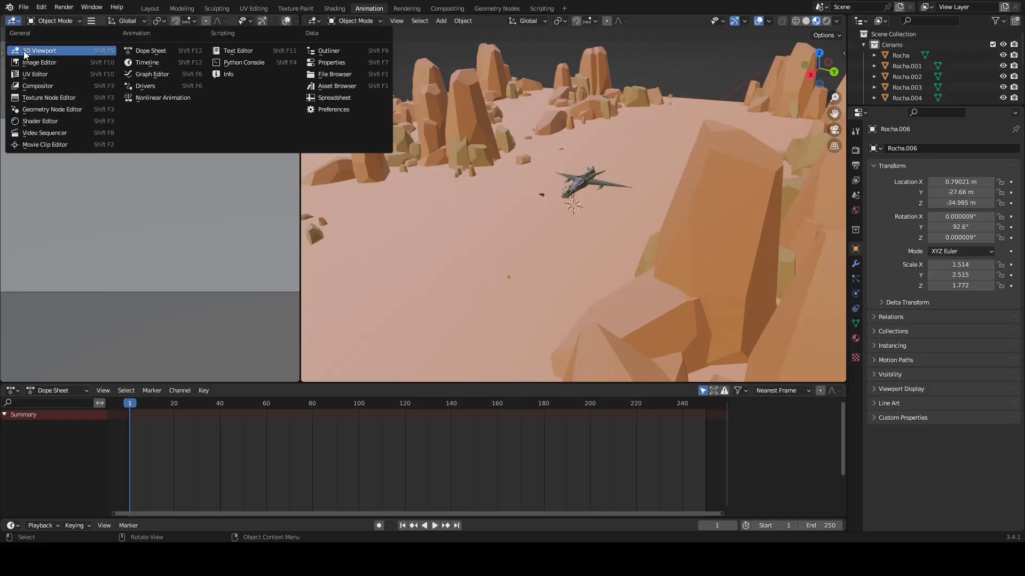
click(158, 49)
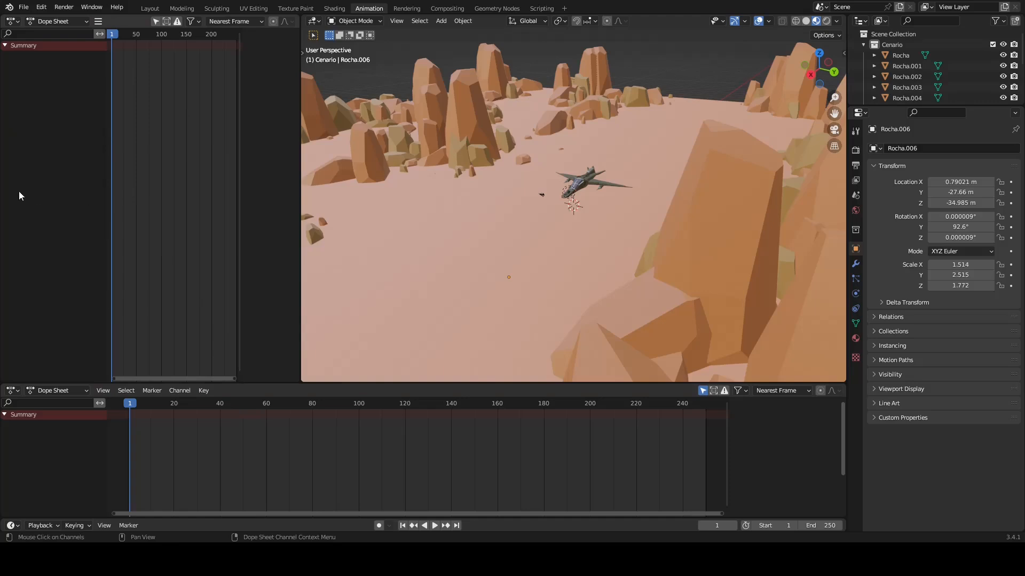
right_click(253, 382)
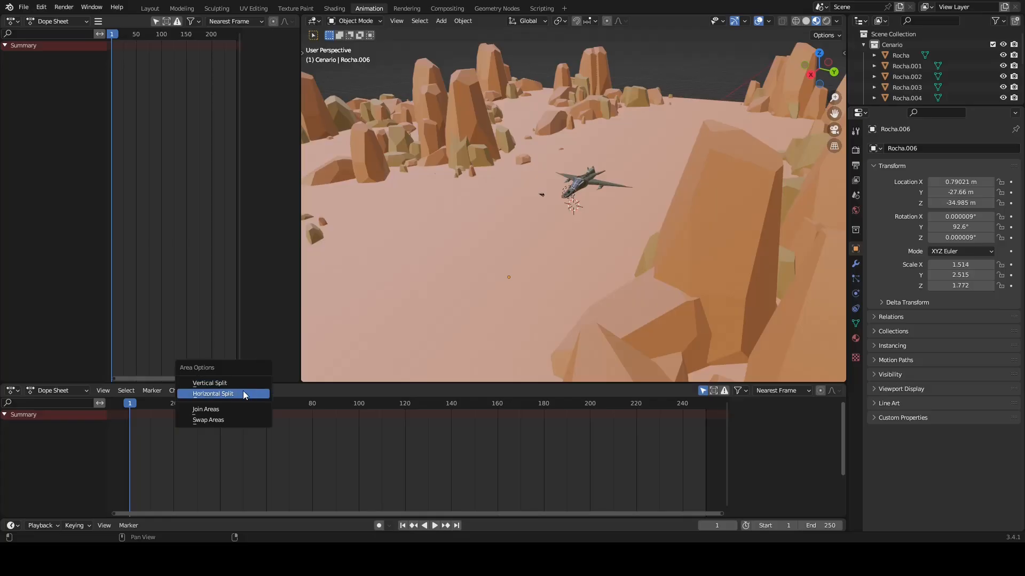
click(243, 393)
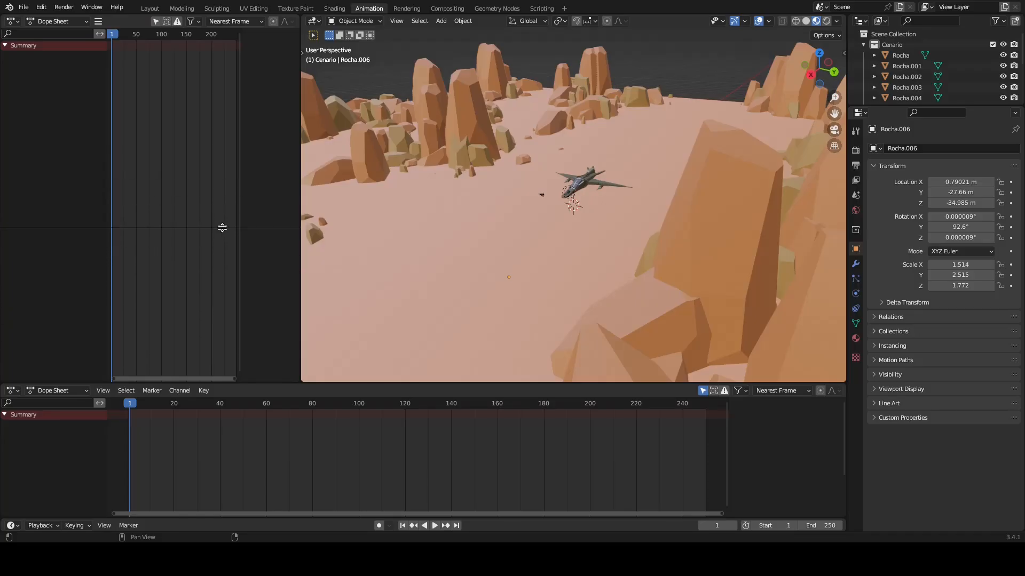
click(222, 227)
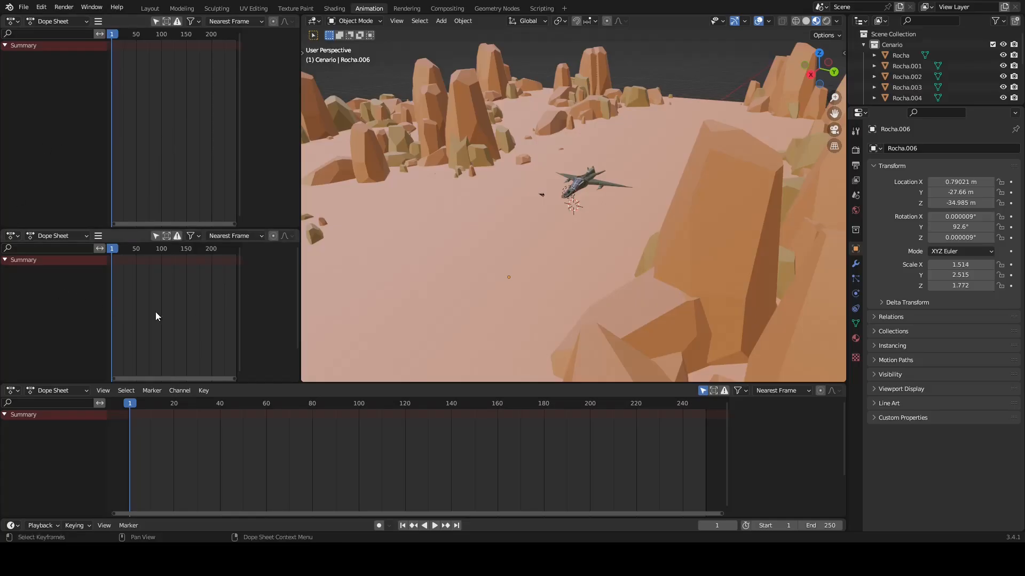
Step: Change the lower half of the split Dope Sheet area into a Graph Editor
click(12, 236)
click(13, 236)
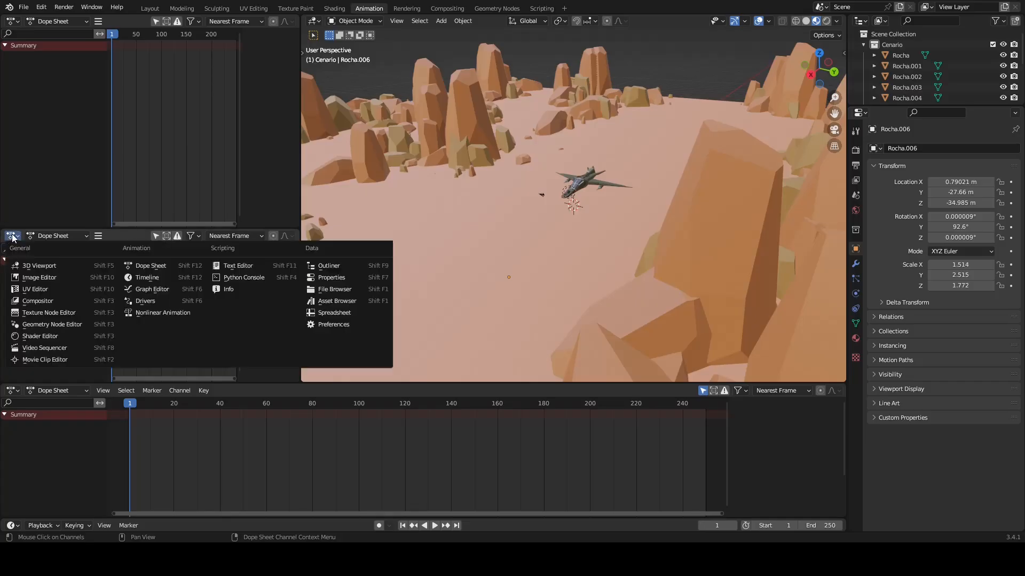
click(174, 290)
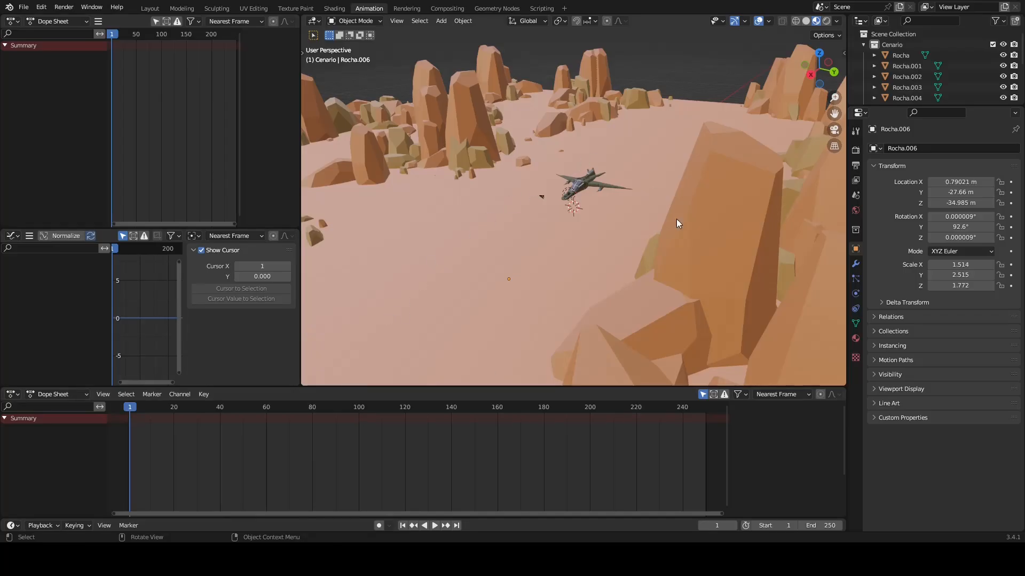
Step: Select the rock-covered ground object Chao and set the animation's frame range to start at 0 and end at 800
middle_drag(718, 213, 593, 281)
scroll(639, 213, down, 3)
click(571, 207)
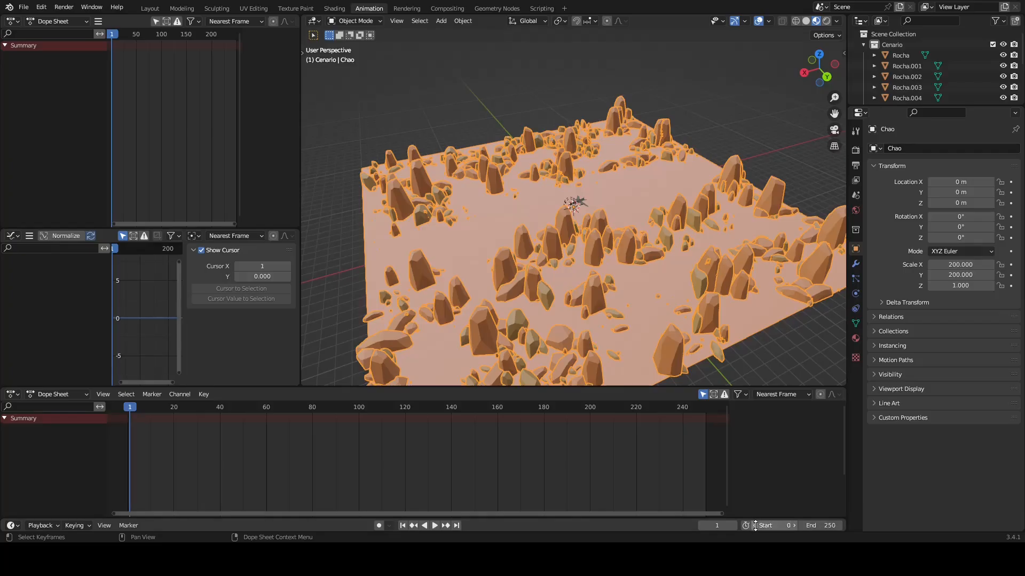
click(826, 526)
text(800)
key(Return)
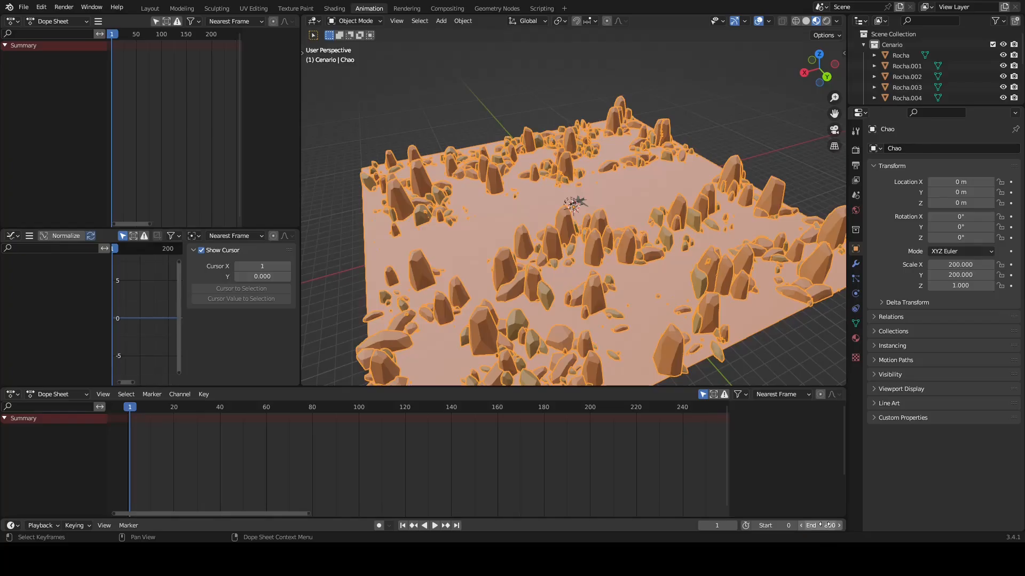
scroll(629, 452, down, 4)
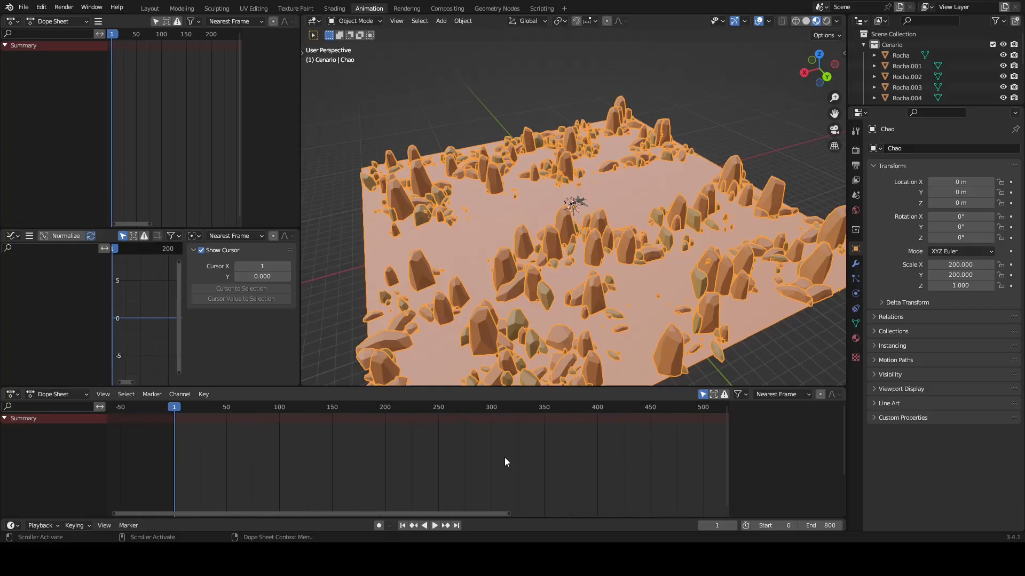
scroll(517, 466, down, 1)
Step: Show the ground's transform values in the 3D viewport and move the playhead to frame 0
middle_drag(640, 66, 605, 316)
key(n)
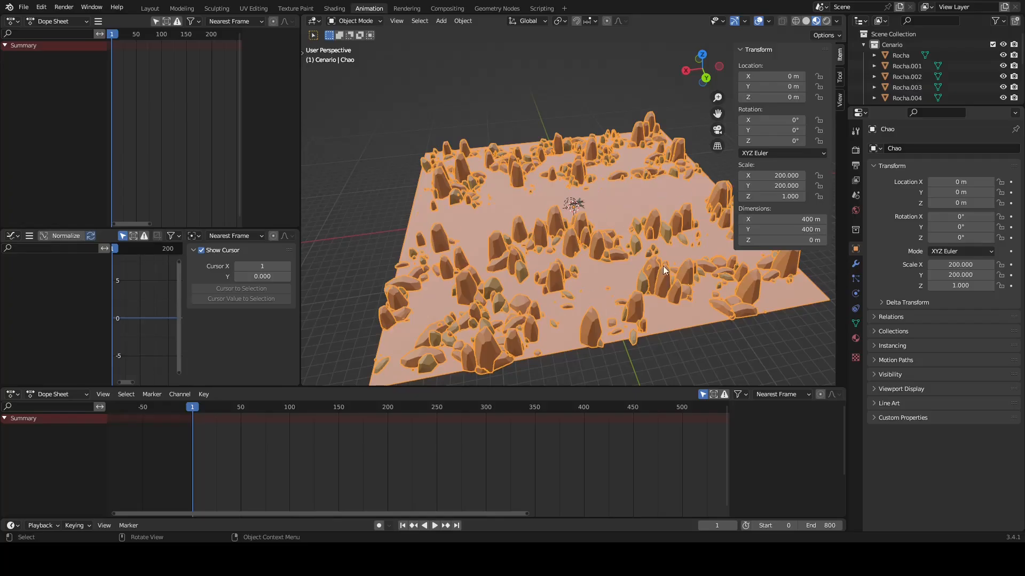
scroll(462, 191, down, 4)
mouse_move(544, 255)
middle_down()
mouse_move(553, 254)
mouse_move(539, 245)
middle_up()
scroll(553, 254, up, 4)
key(shift+Left)
scroll(498, 201, down, 2)
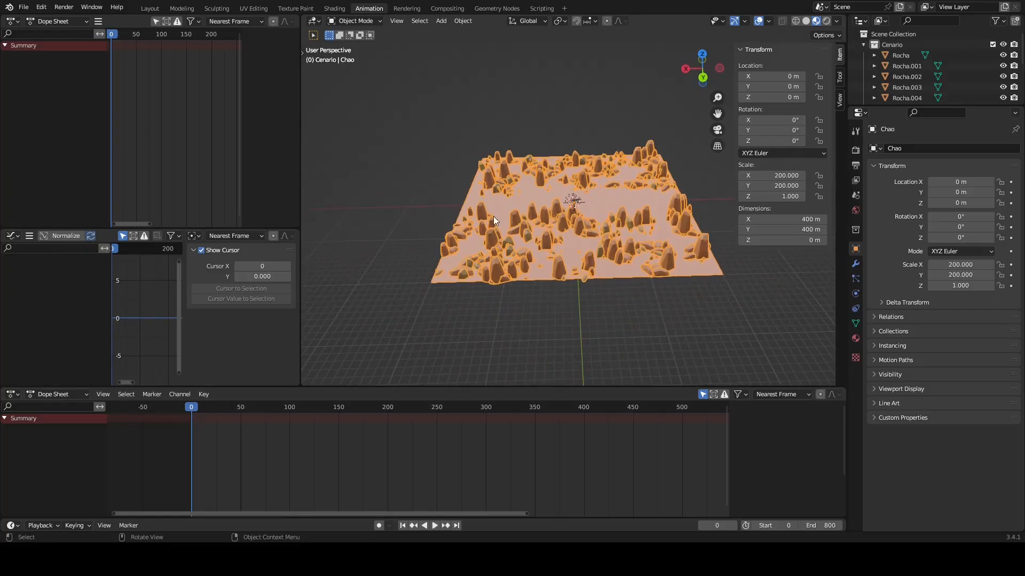
middle_drag(544, 237, 544, 245)
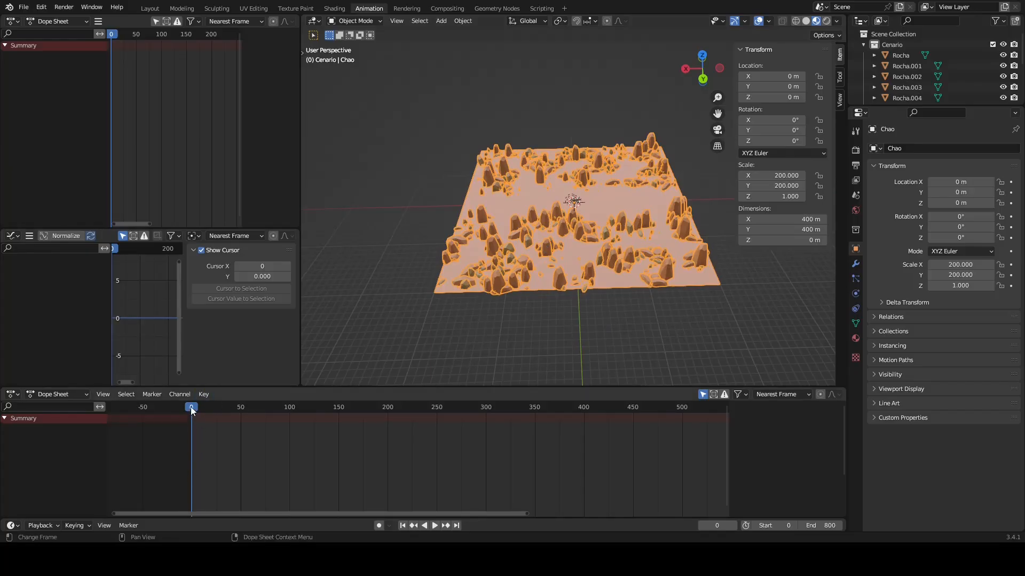
Step: Set the ground's X location to 800 m
click(784, 76)
text(800)
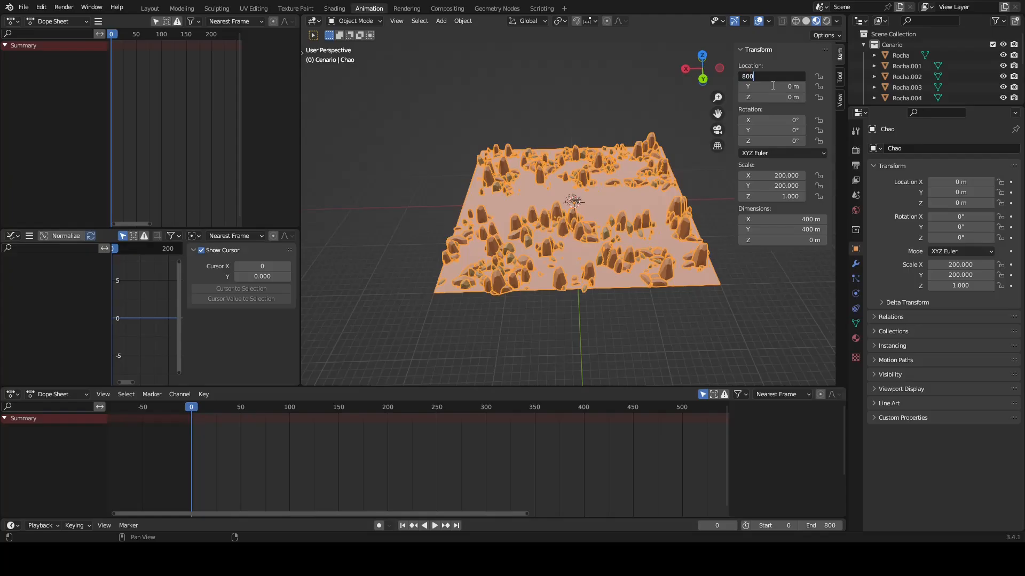
key(Return)
Step: Set the viewport's clip end distance to 10000 m to extend how far the scene is drawn
scroll(530, 175, down, 3)
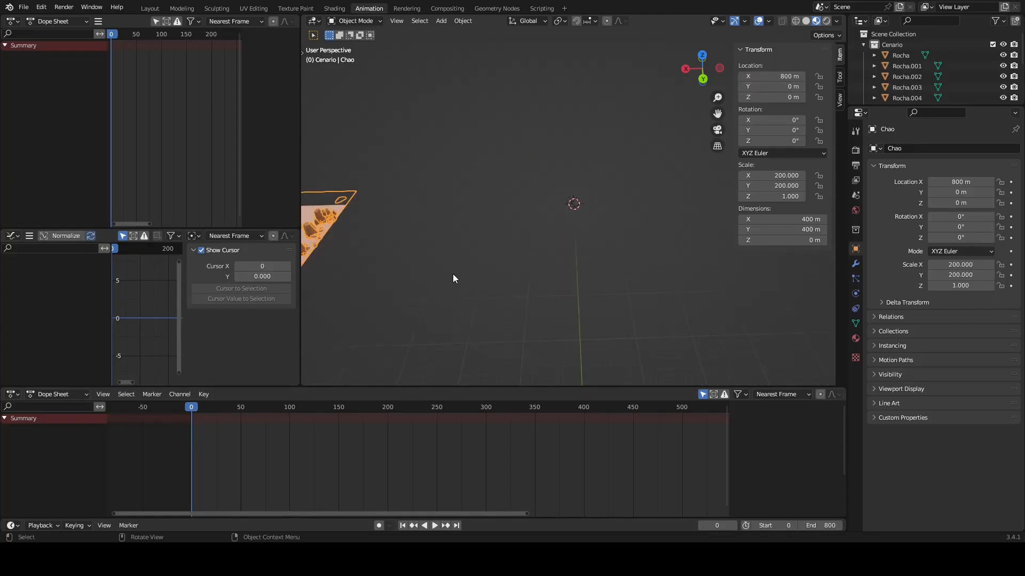
middle_drag(453, 264, 539, 258)
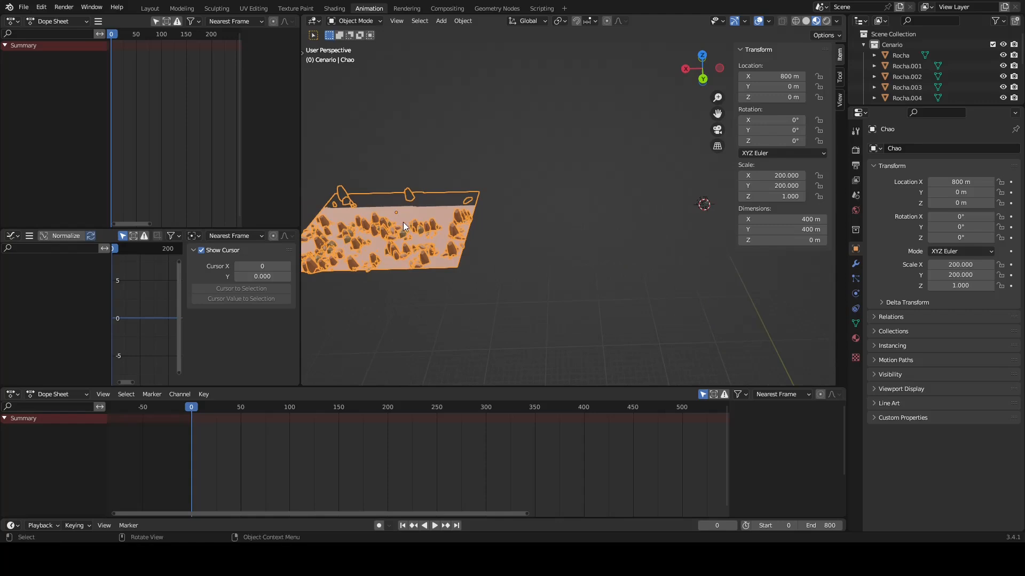
mouse_move(460, 255)
middle_down()
mouse_move(473, 262)
mouse_move(447, 254)
mouse_move(469, 247)
mouse_move(451, 245)
middle_up()
middle_drag(488, 200, 453, 225)
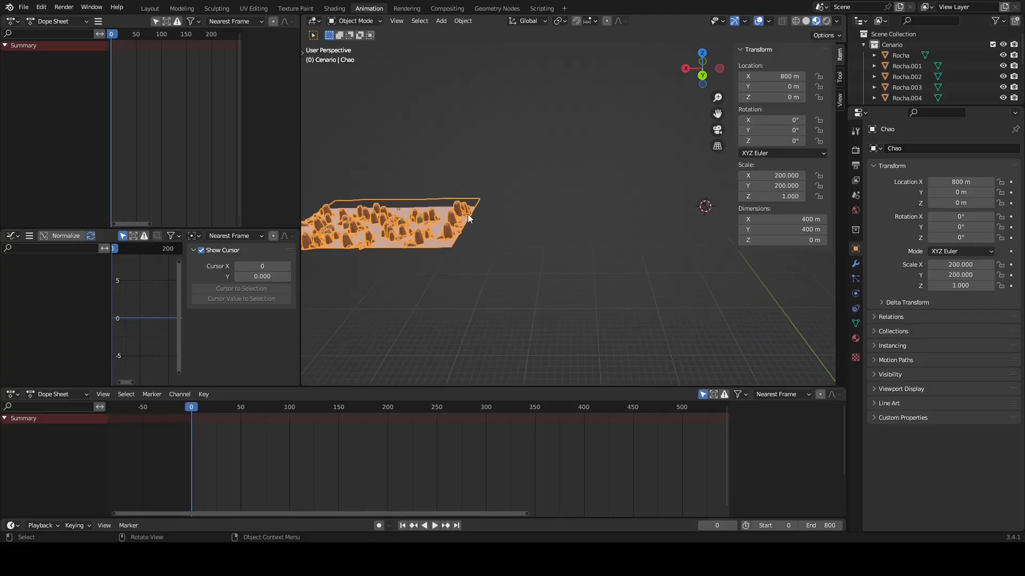
click(839, 100)
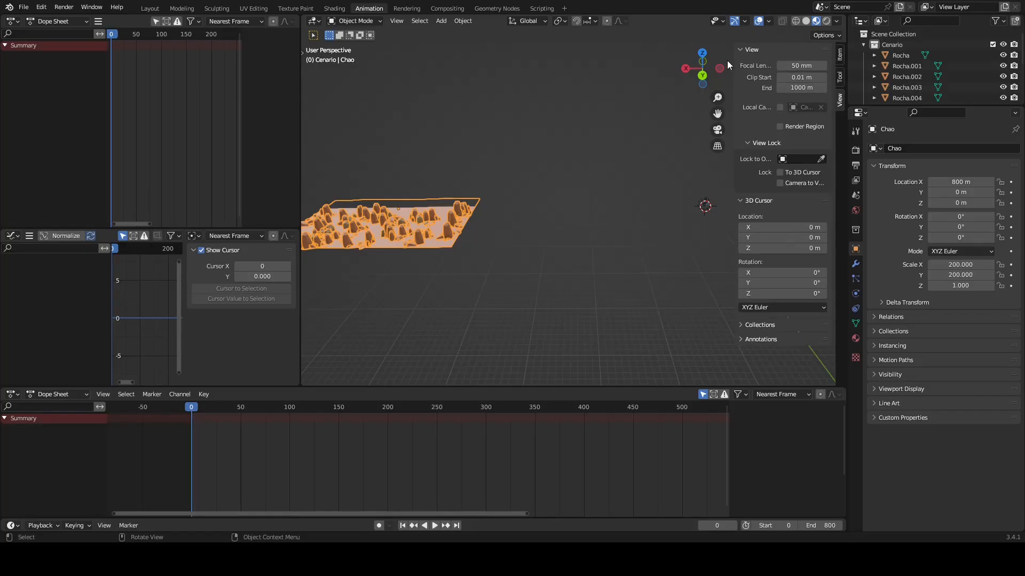
drag(734, 64, 726, 64)
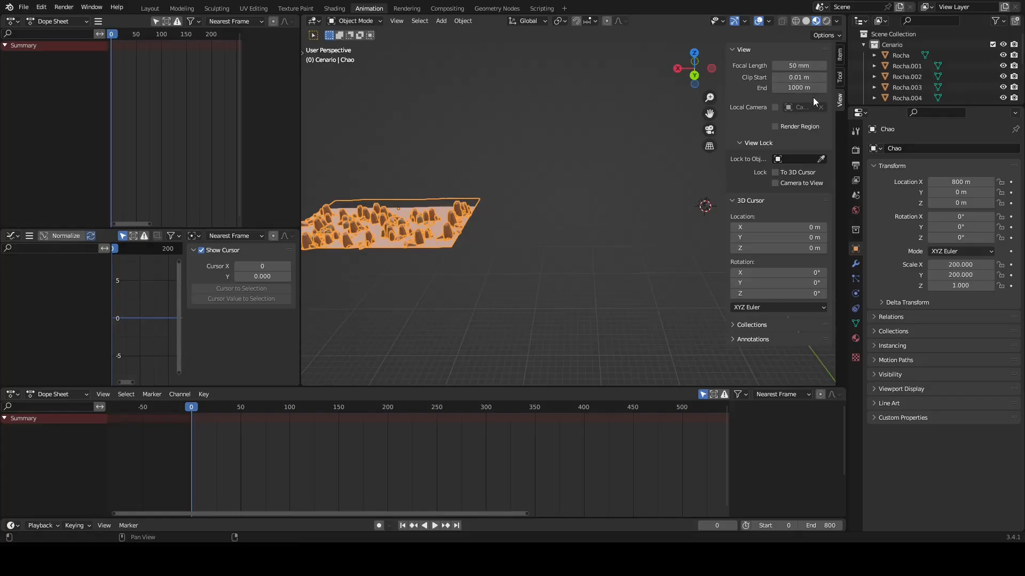
click(782, 93)
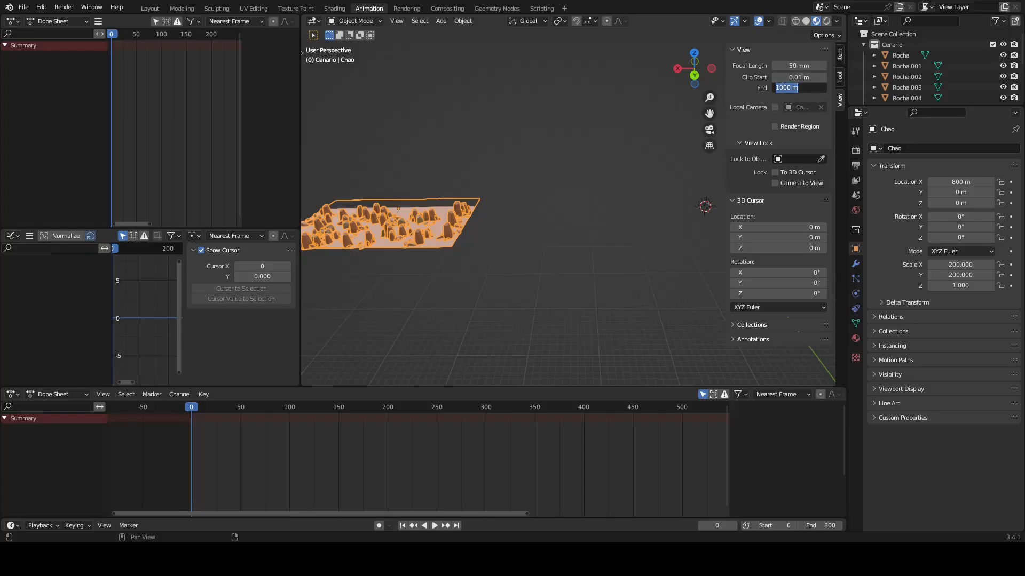
click(779, 87)
text(0)
key(Return)
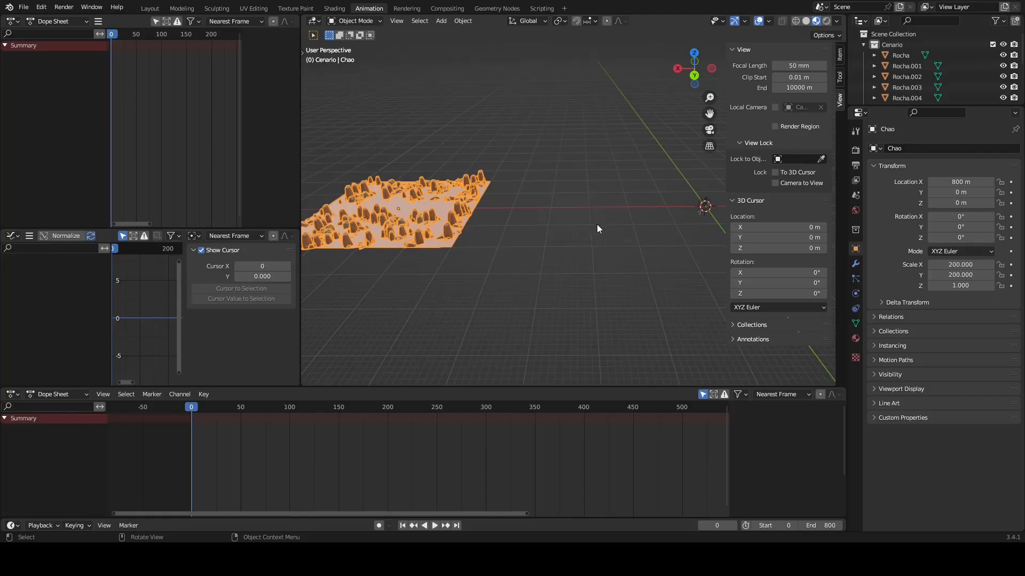
Step: Insert a single keyframe on the ground's X location only, at frame 0
click(840, 55)
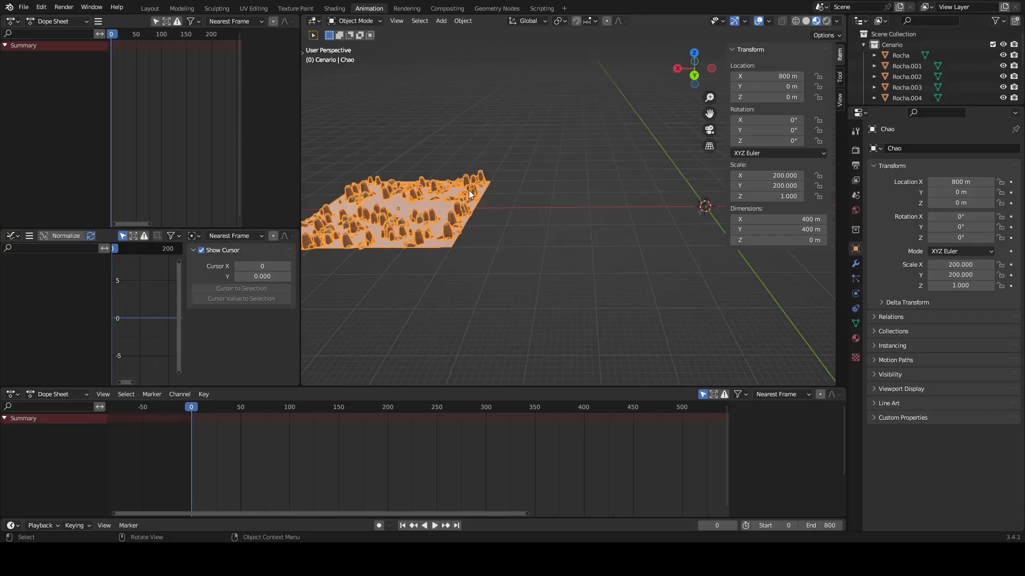
right_click(772, 76)
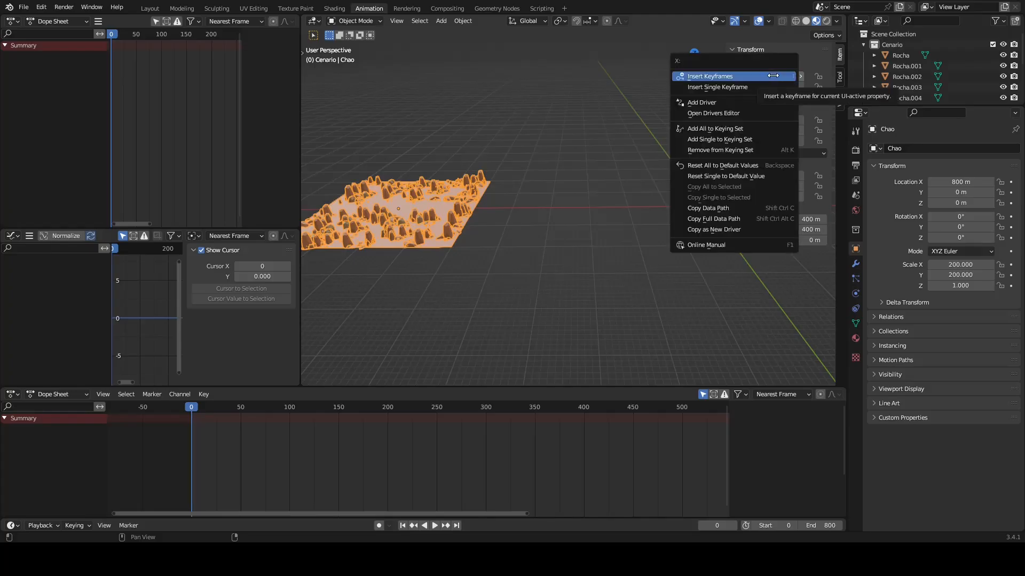
click(740, 87)
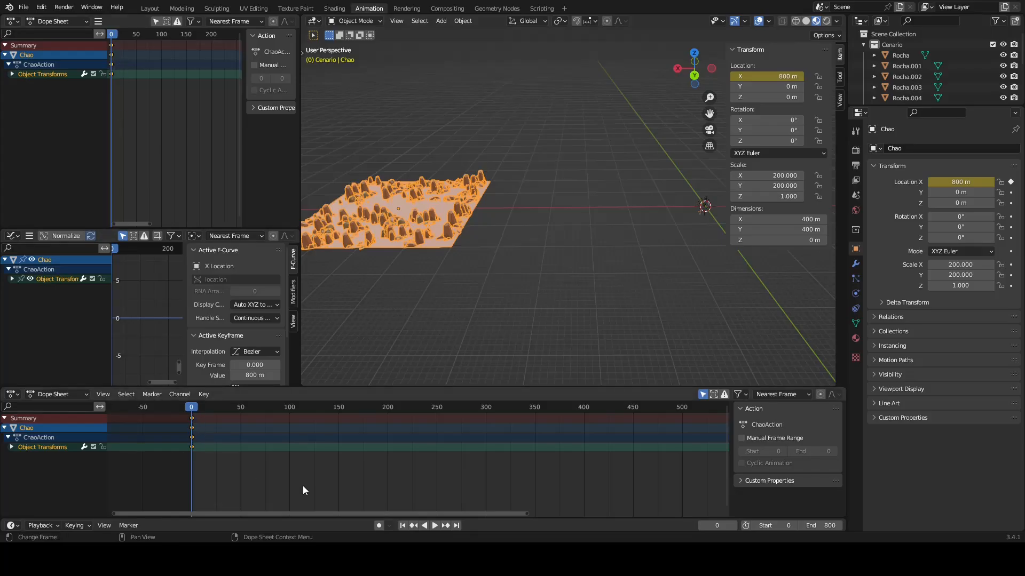
Step: Move the playhead to frame 800 and set the ground's X location to -800 m
scroll(566, 453, down, 3)
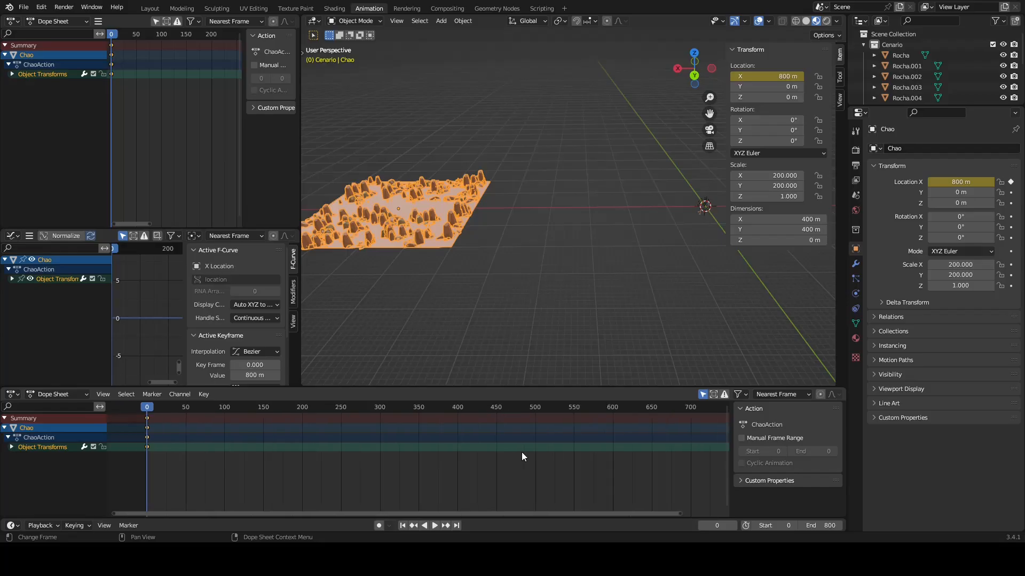
scroll(545, 456, down, 1)
middle_drag(545, 456, 501, 461)
drag(122, 408, 696, 511)
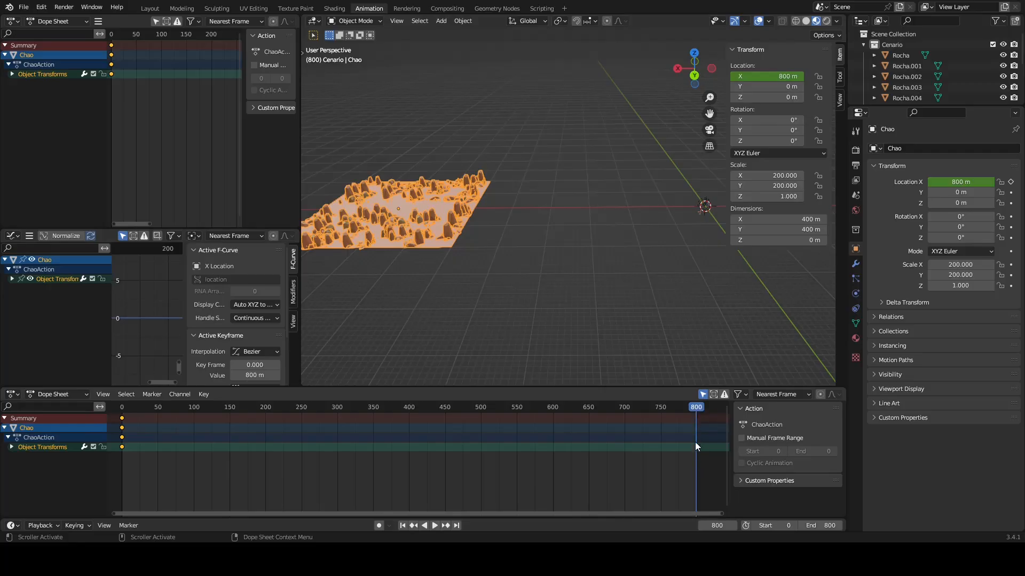
click(767, 76)
click(739, 76)
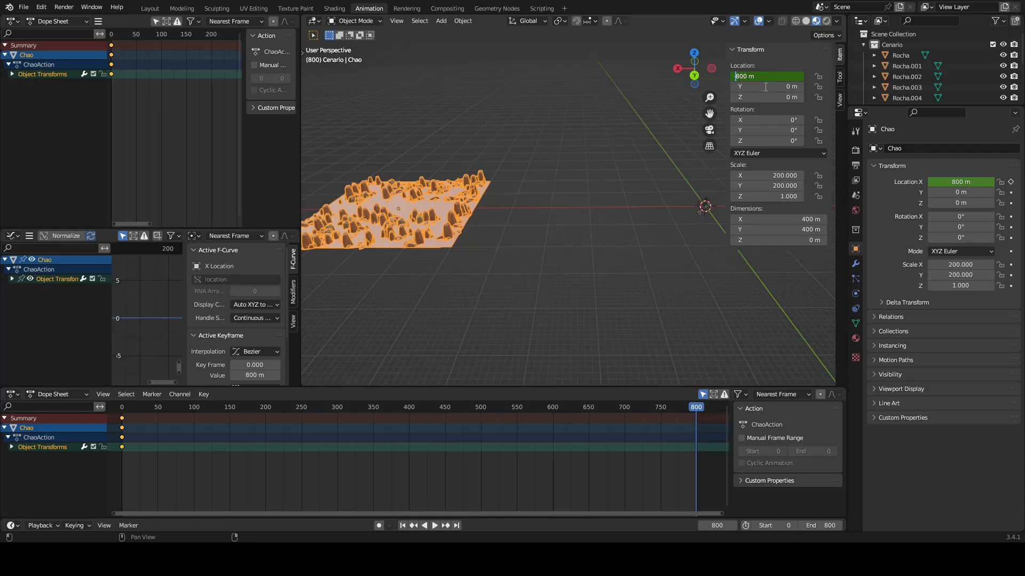
text(-)
key(Return)
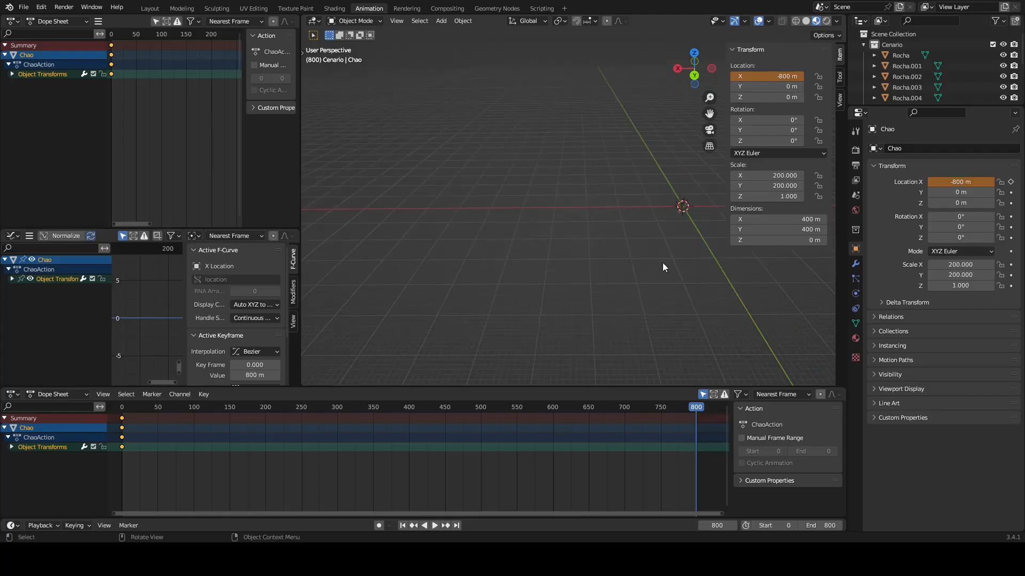
Step: Insert a single keyframe on the ground's X location only, at frame 800
shift+middle_drag(652, 272, 524, 245)
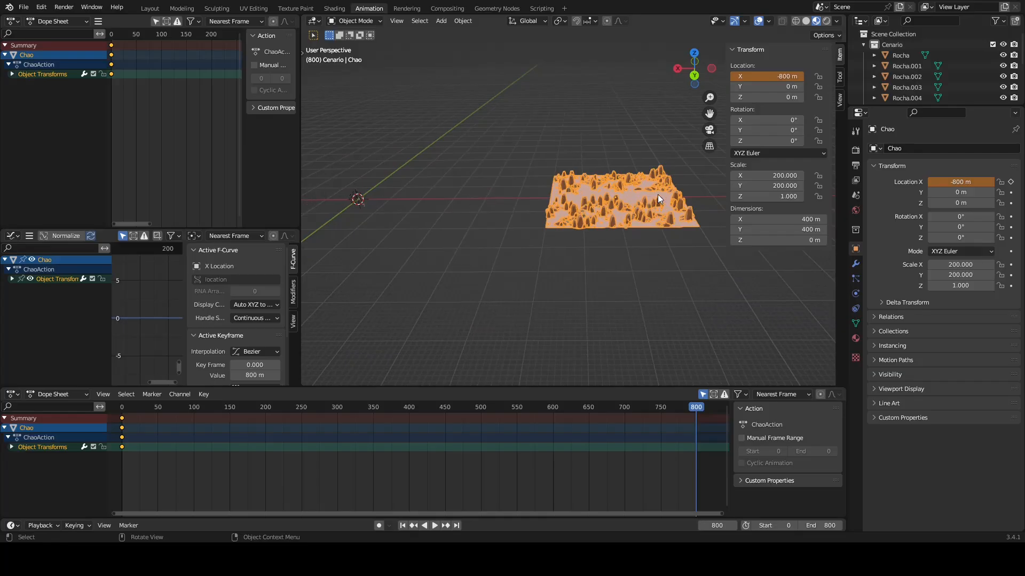
right_click(771, 77)
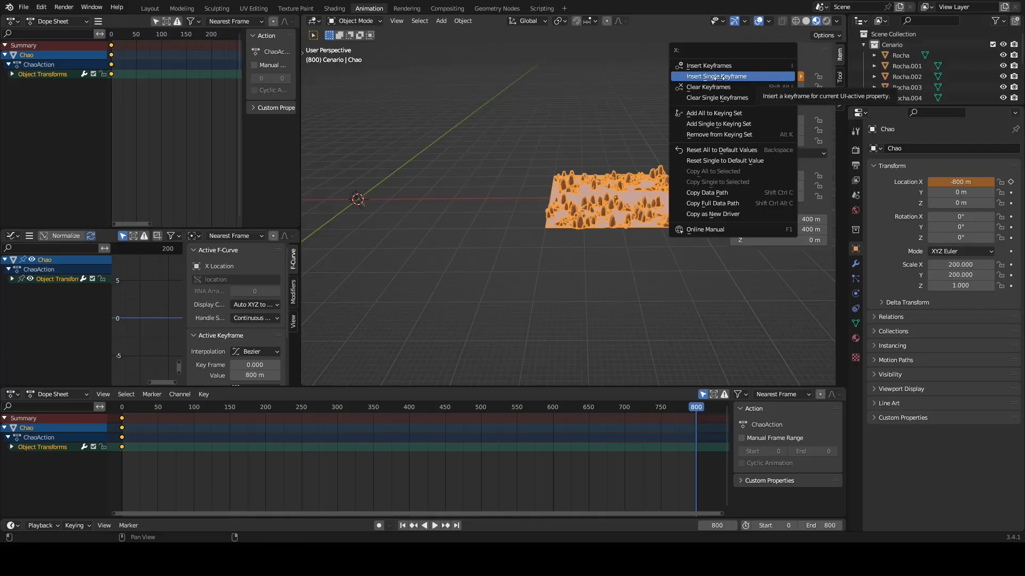
click(750, 76)
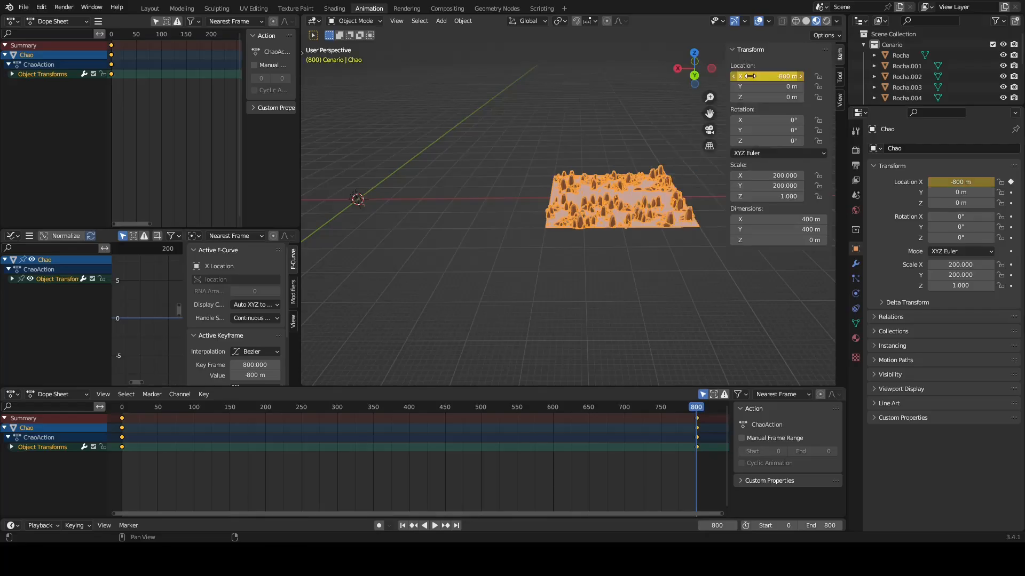
Step: Scrub the timeline between frames 0 and 800 and play the animation to examine the ground's movement along X
key(space)
drag(695, 411, 395, 405)
shift+middle_drag(420, 315, 625, 306)
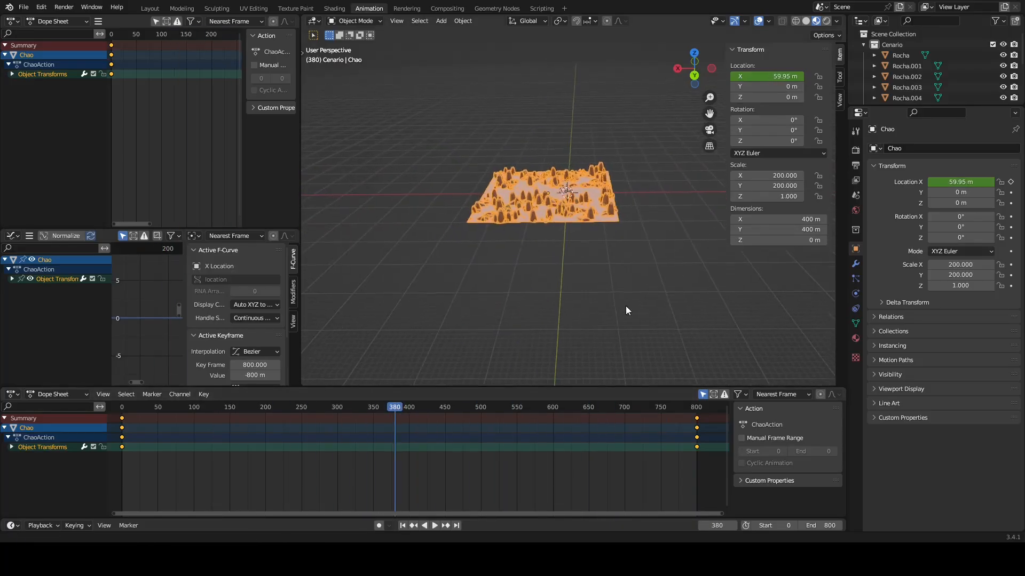
drag(398, 408, 120, 435)
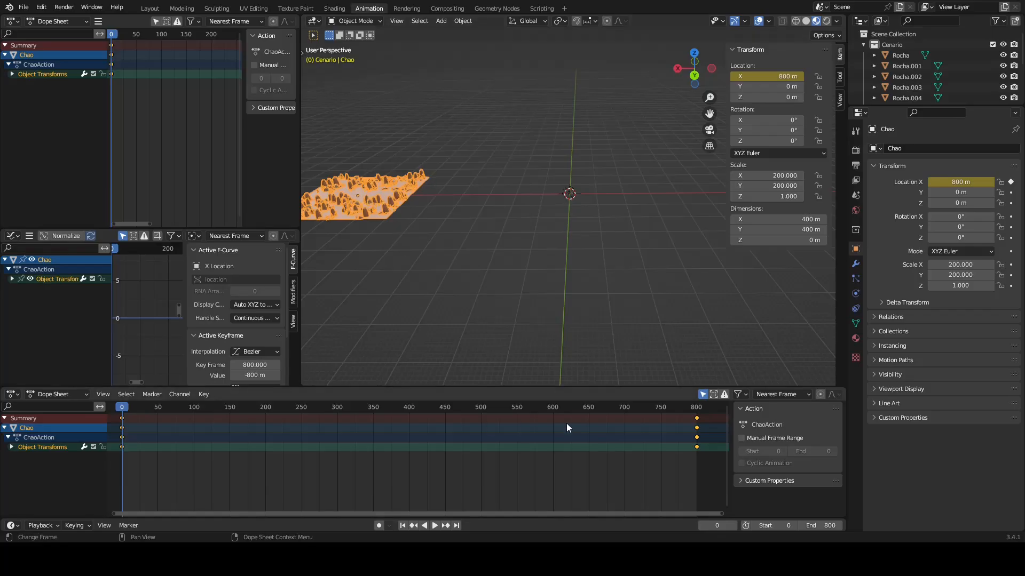
shift+middle_drag(623, 290, 506, 293)
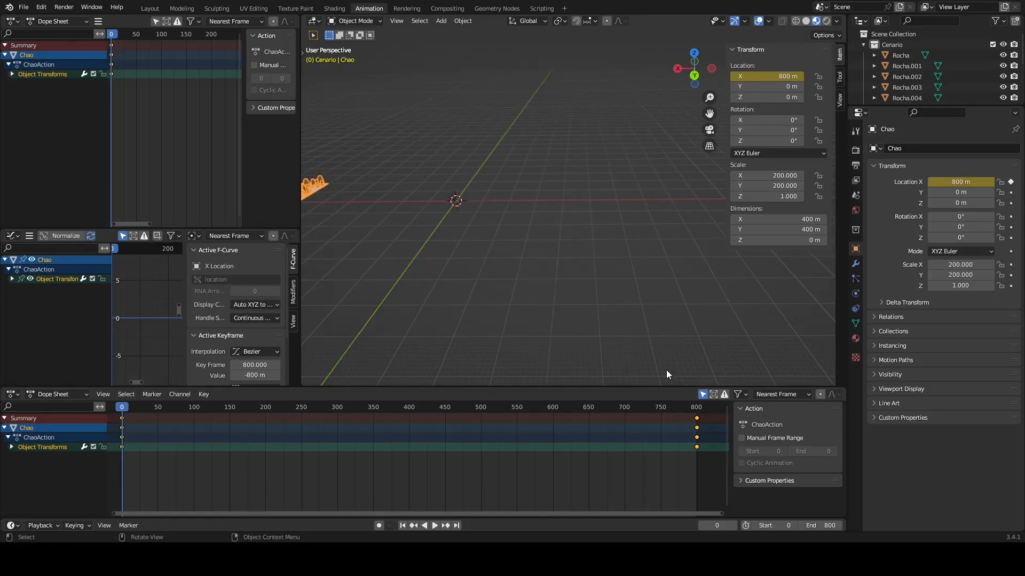
drag(697, 411, 696, 411)
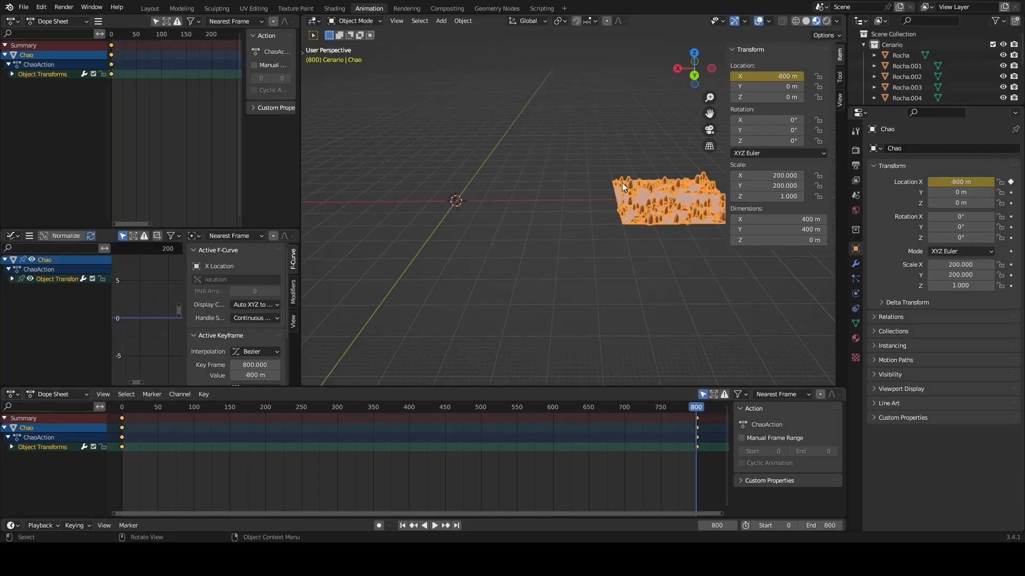
shift+middle_drag(562, 249, 659, 224)
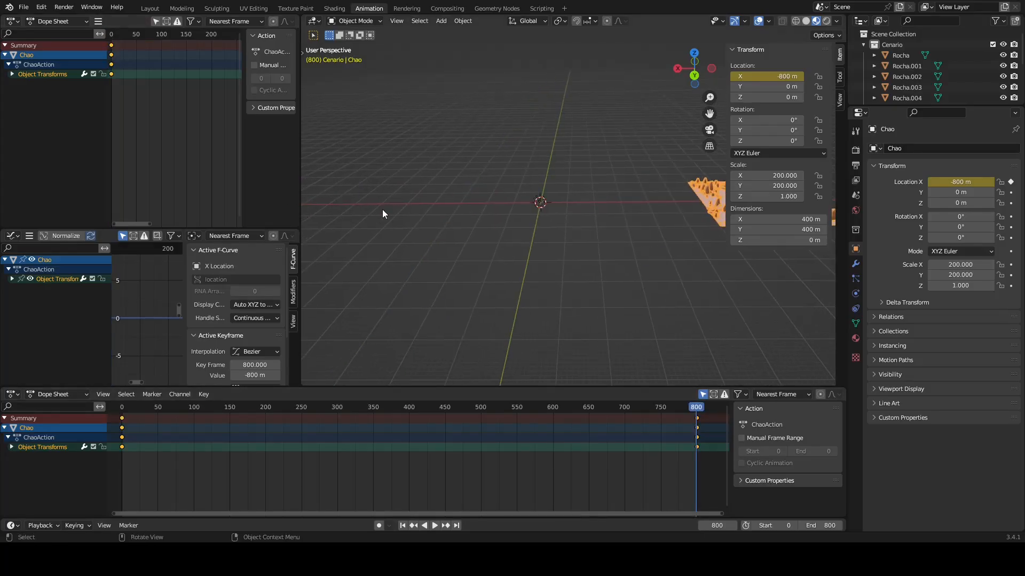
scroll(507, 213, down, 2)
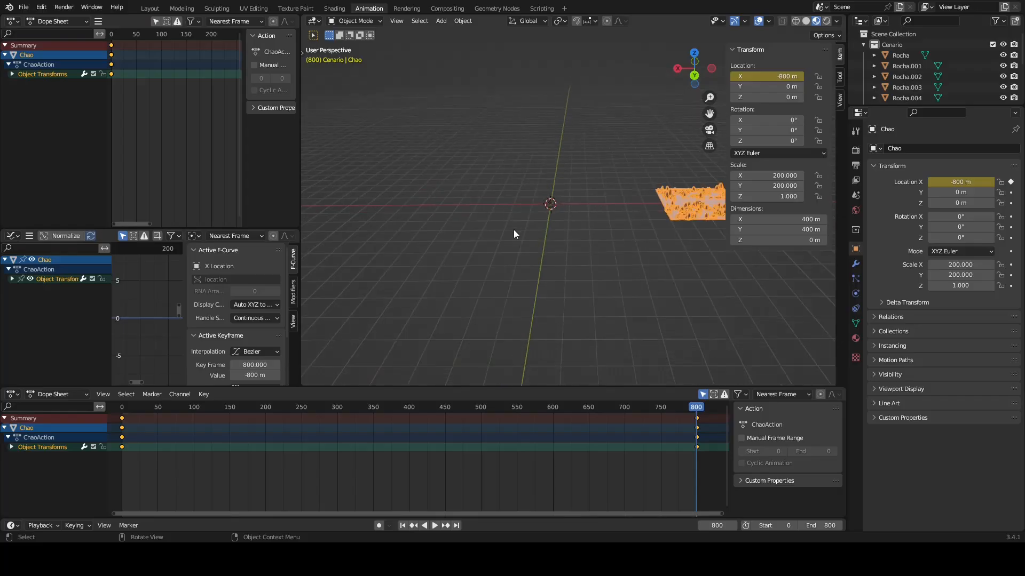
shift+middle_drag(563, 293, 591, 298)
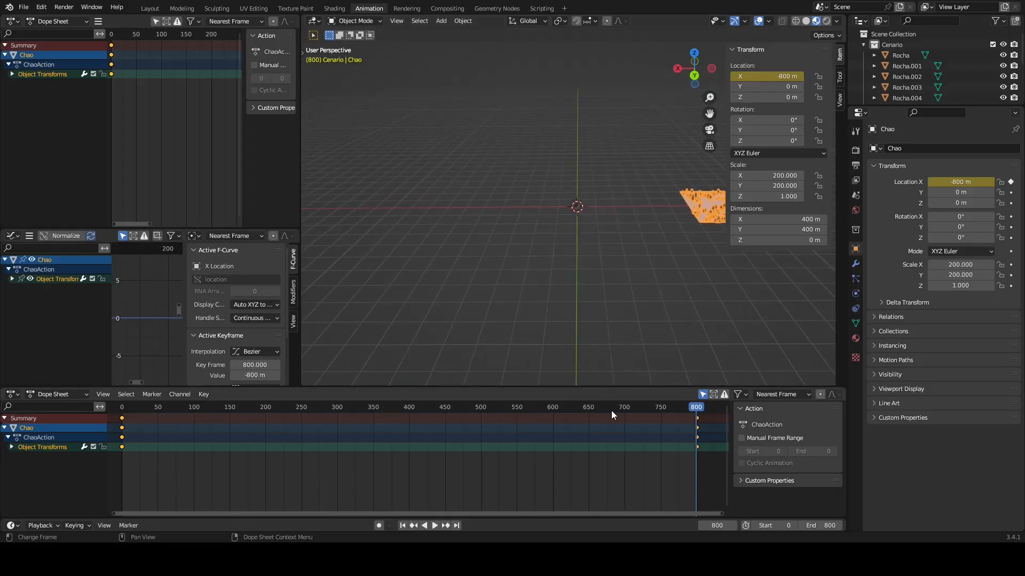
drag(688, 410, 121, 434)
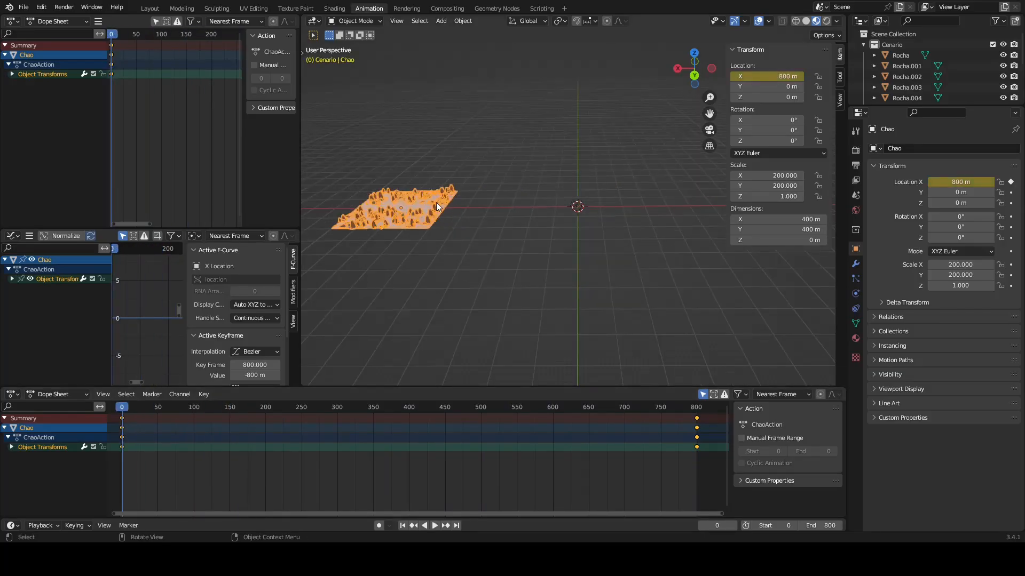
key(space)
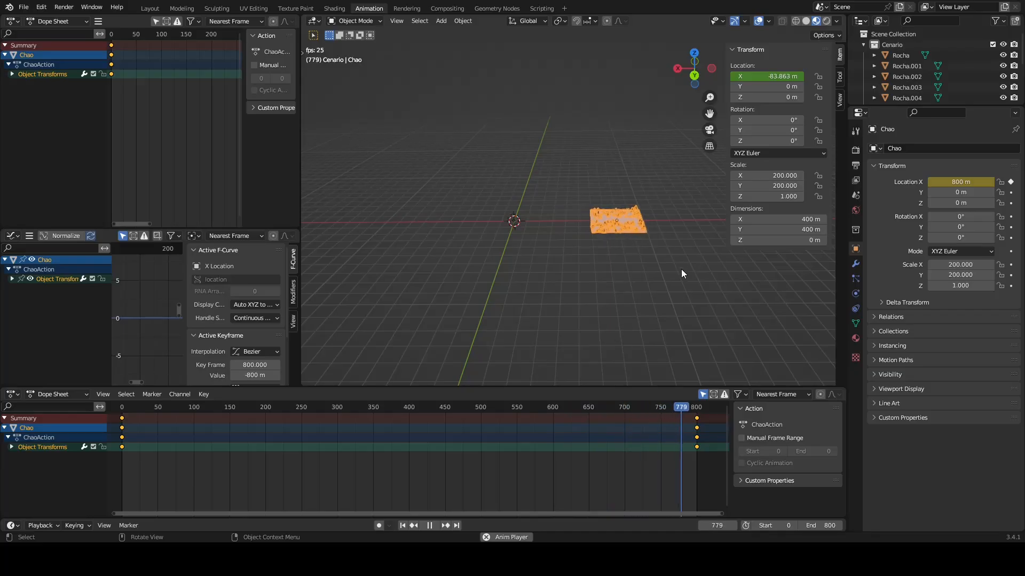
key(space)
drag(697, 413, 119, 431)
key(space)
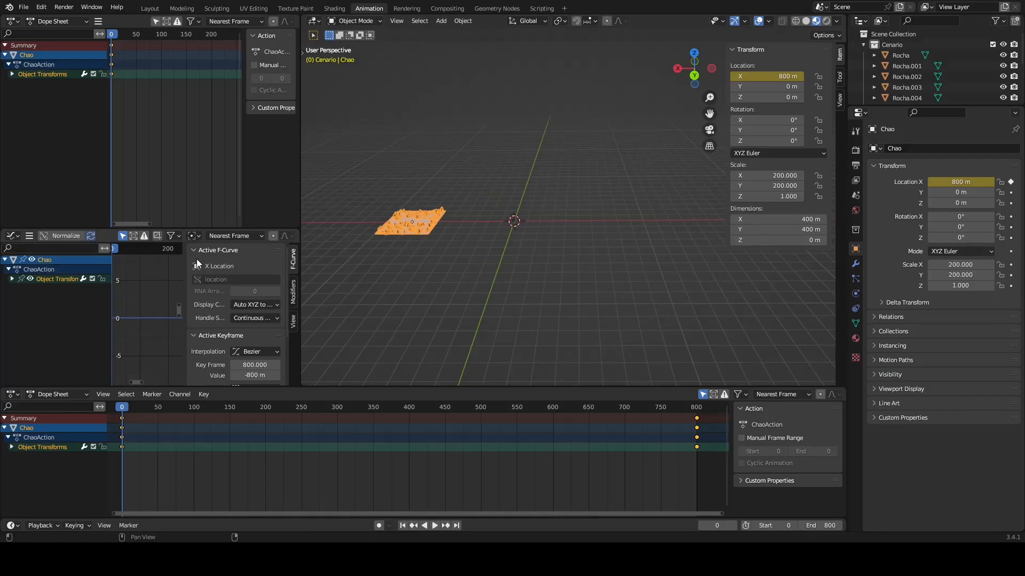
Step: Enlarge the Graph Editor, fit the ground's X location curve in it, and set its keyframes to Linear interpolation
drag(301, 345, 407, 349)
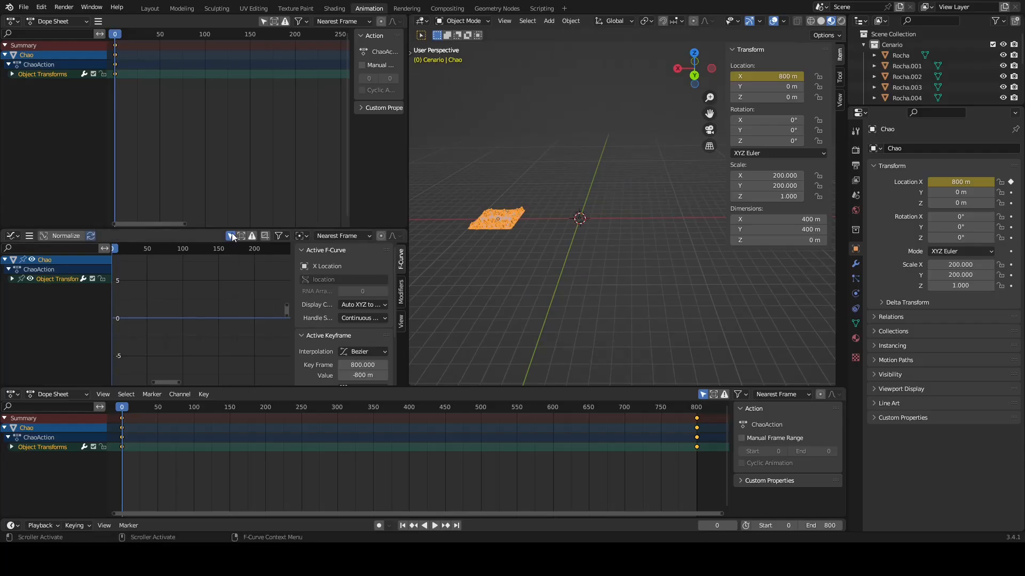
drag(213, 228, 212, 203)
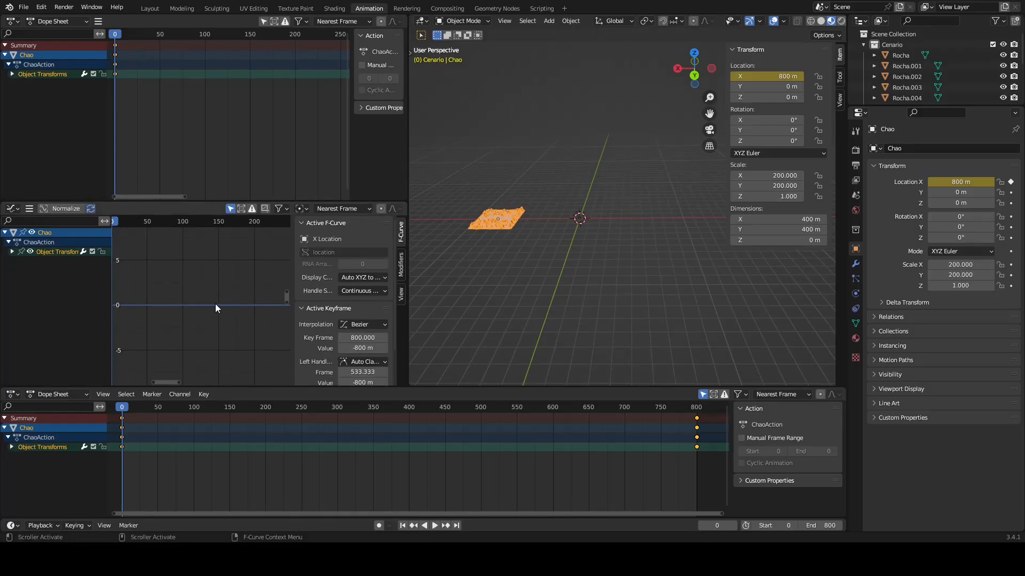
key(Home)
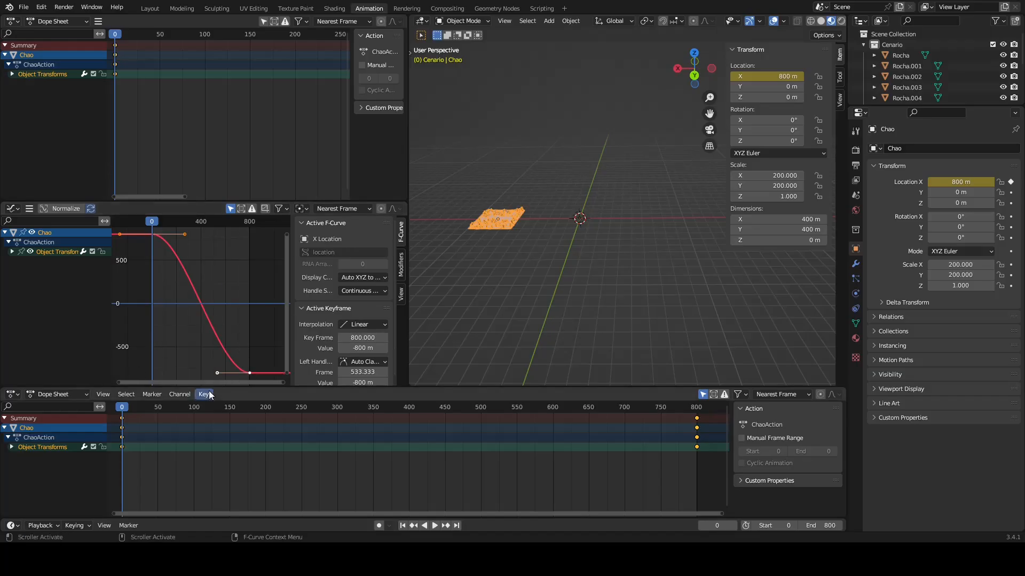
click(205, 395)
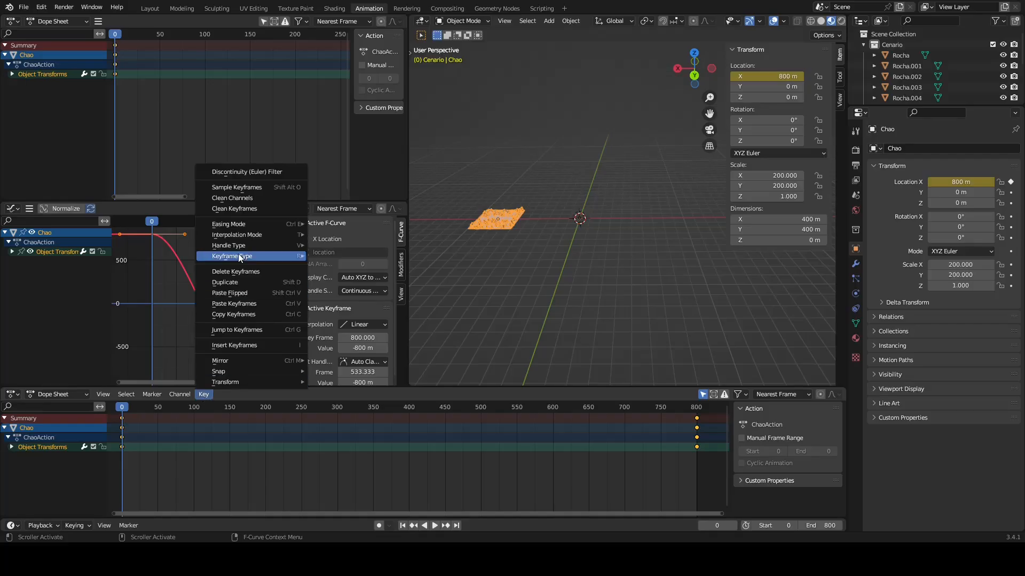
mouse_move(251, 233)
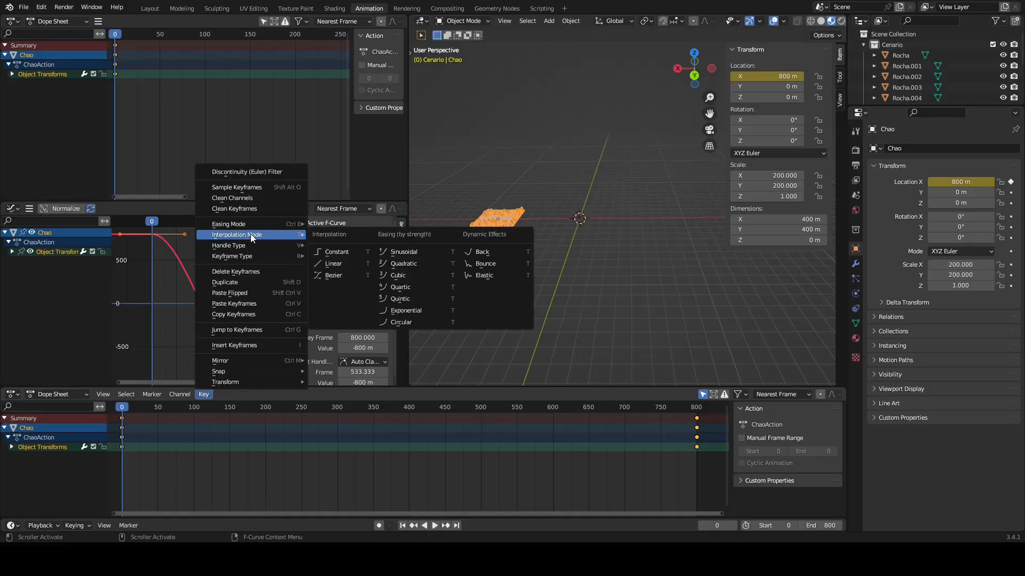
click(338, 264)
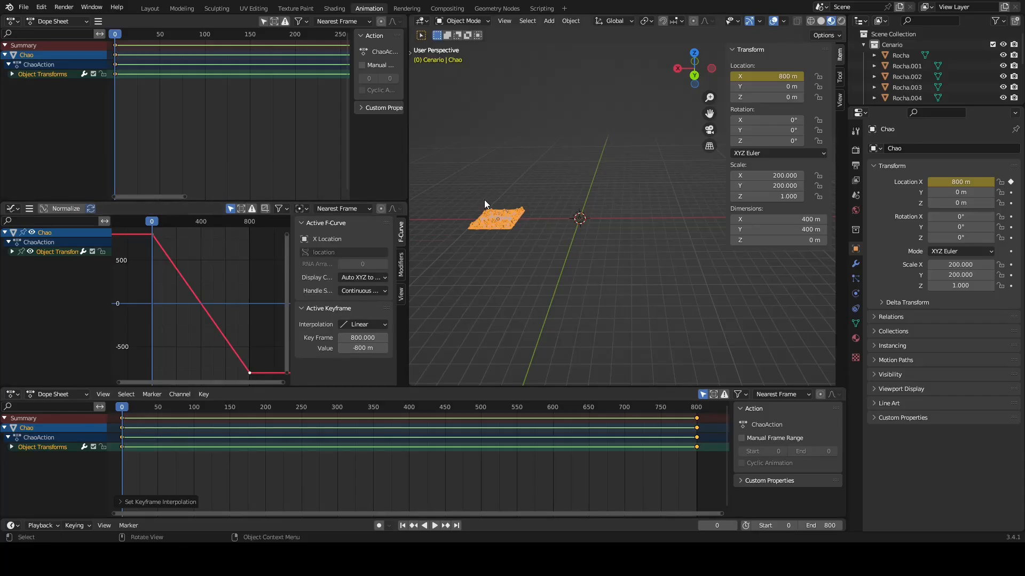
key(space)
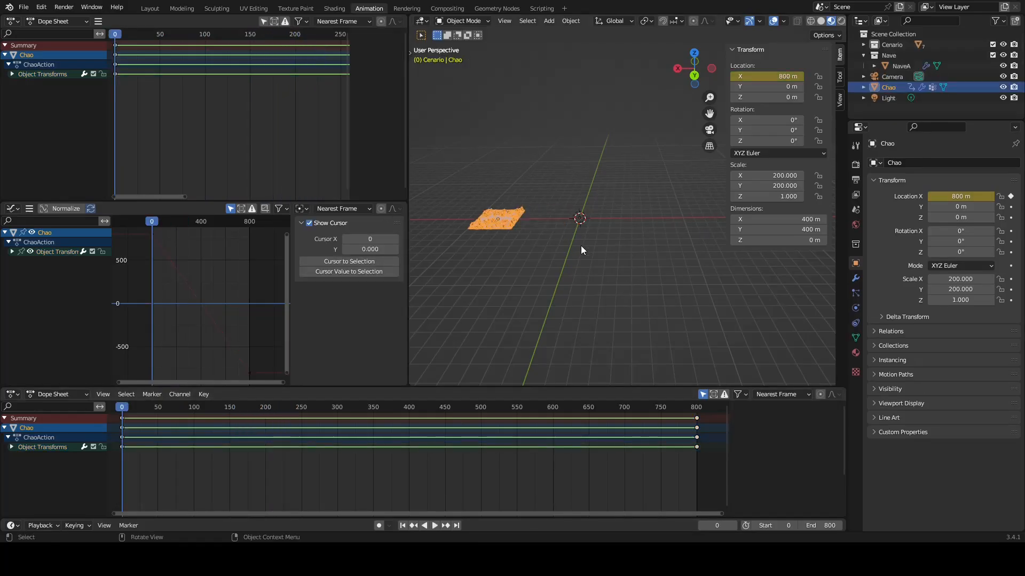
Step: Create a new collection named Chao under the Scene Collection and move the ground object into it
scroll(528, 217, up, 2)
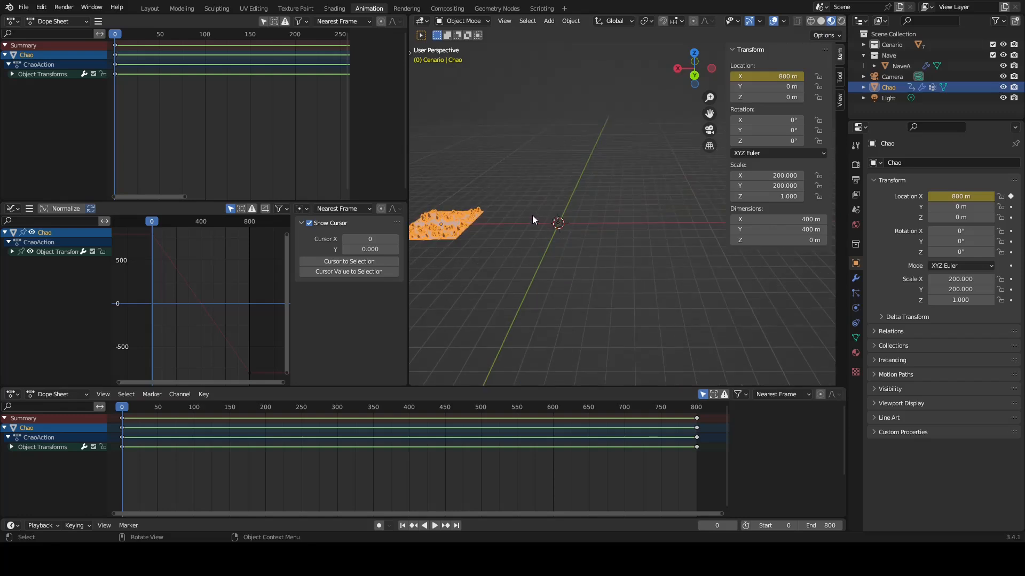
middle_drag(483, 226, 566, 261)
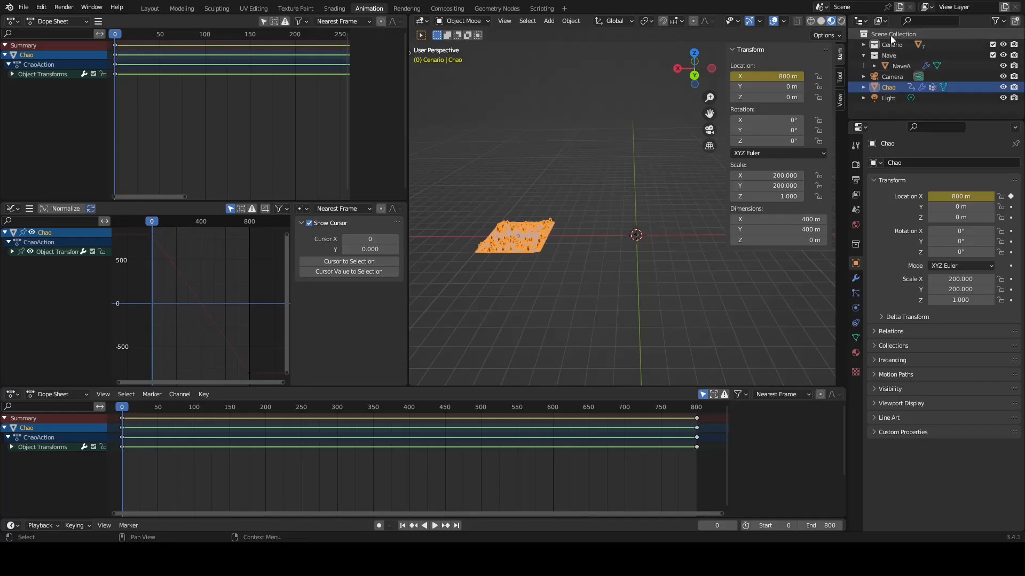
click(1015, 24)
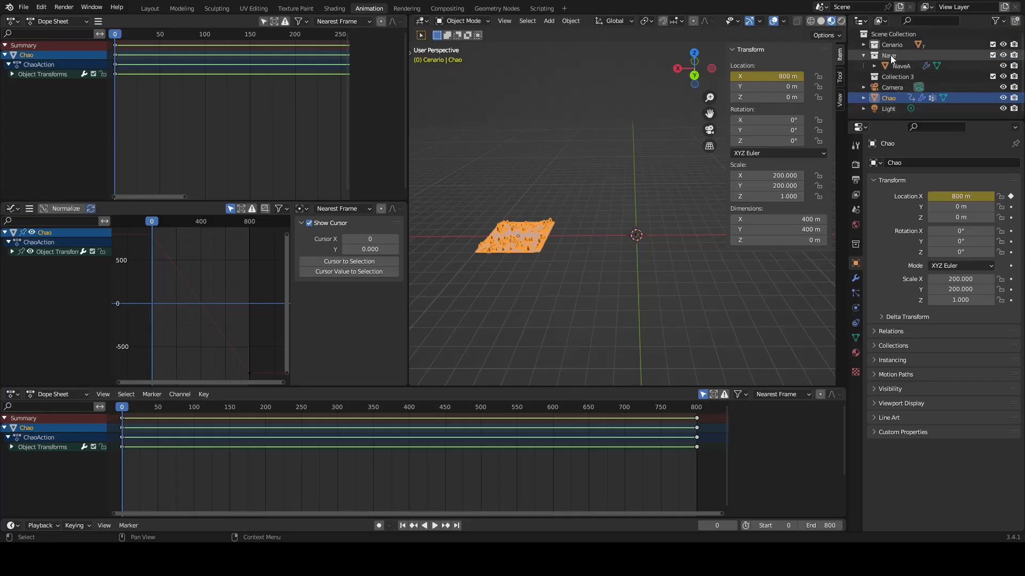
double_click(889, 78)
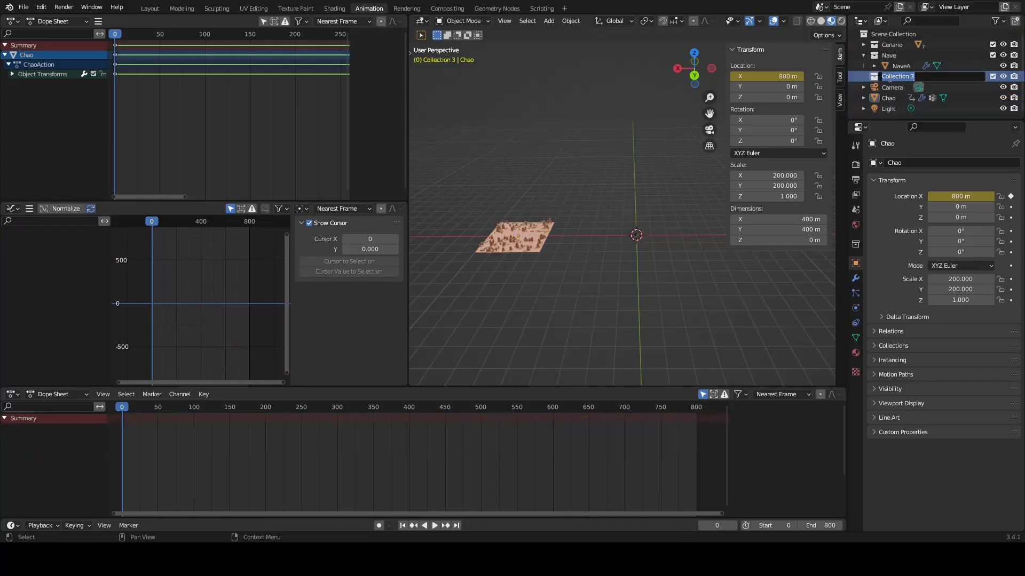
text(Chao)
key(Return)
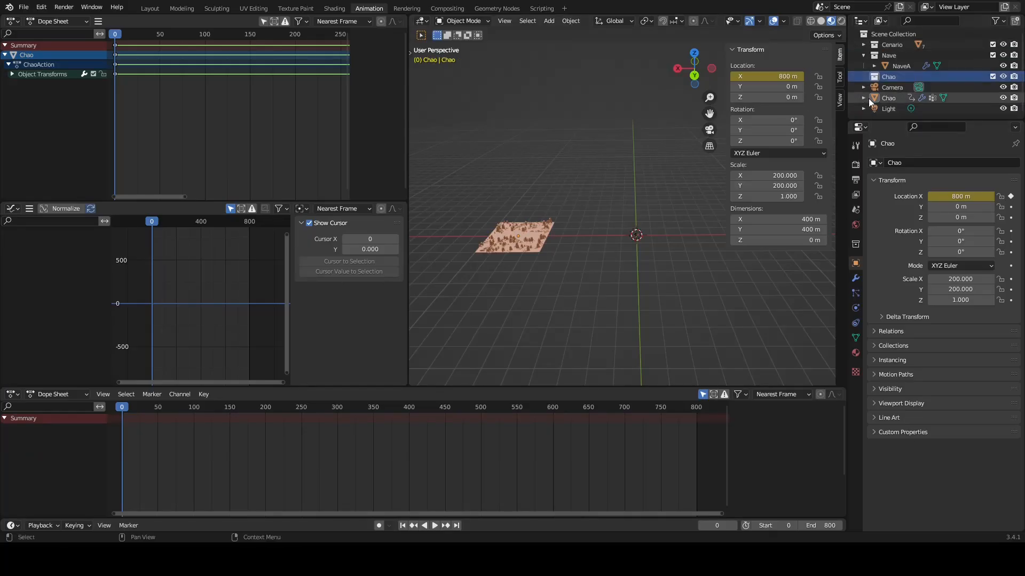
click(883, 98)
drag(888, 99, 891, 77)
Step: Duplicate the animated ground three times, leaving each copy in place on the original
key(KP_Decimal)
middle_drag(655, 223, 614, 256)
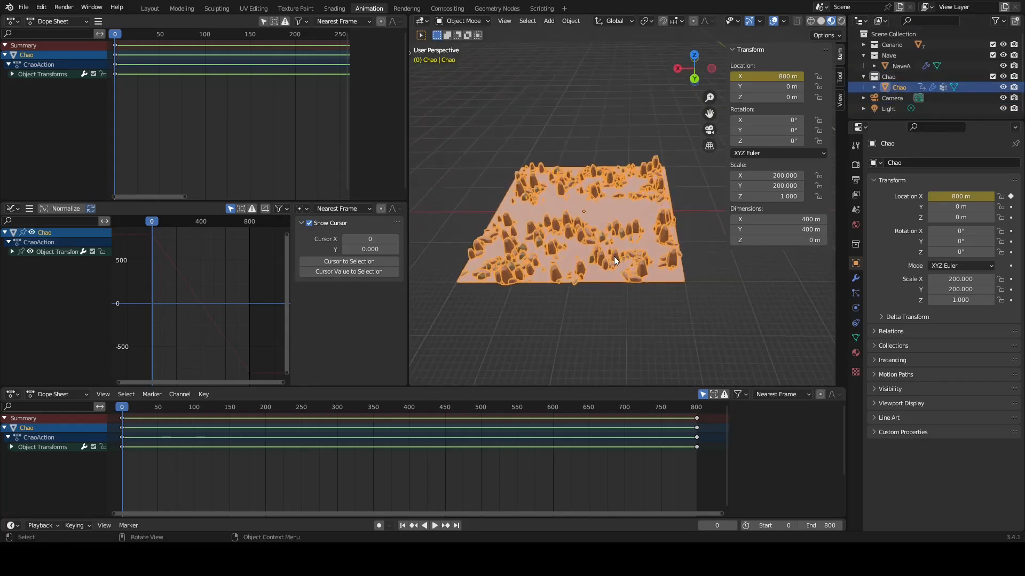
scroll(610, 240, down, 2)
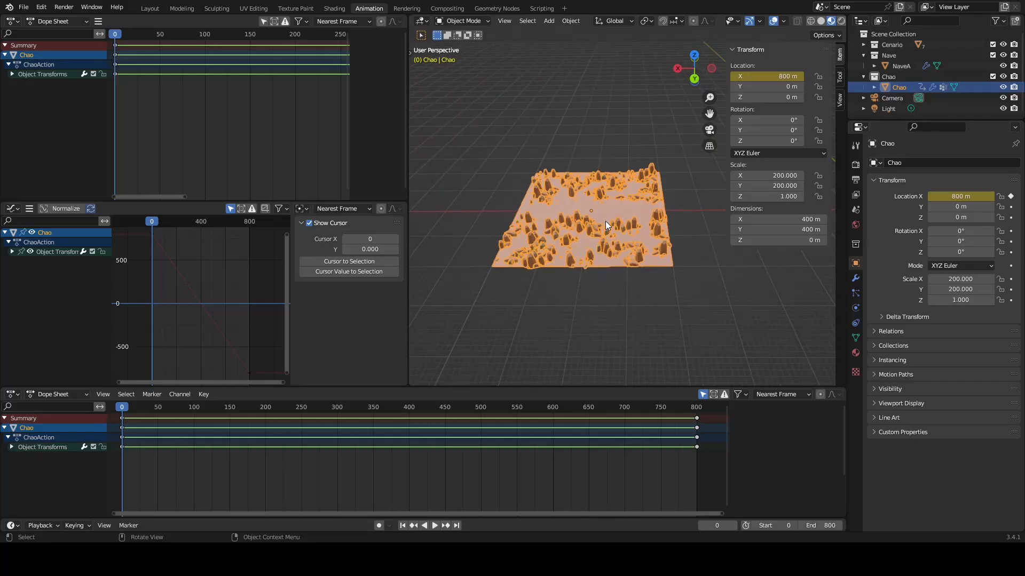
key(shift+d)
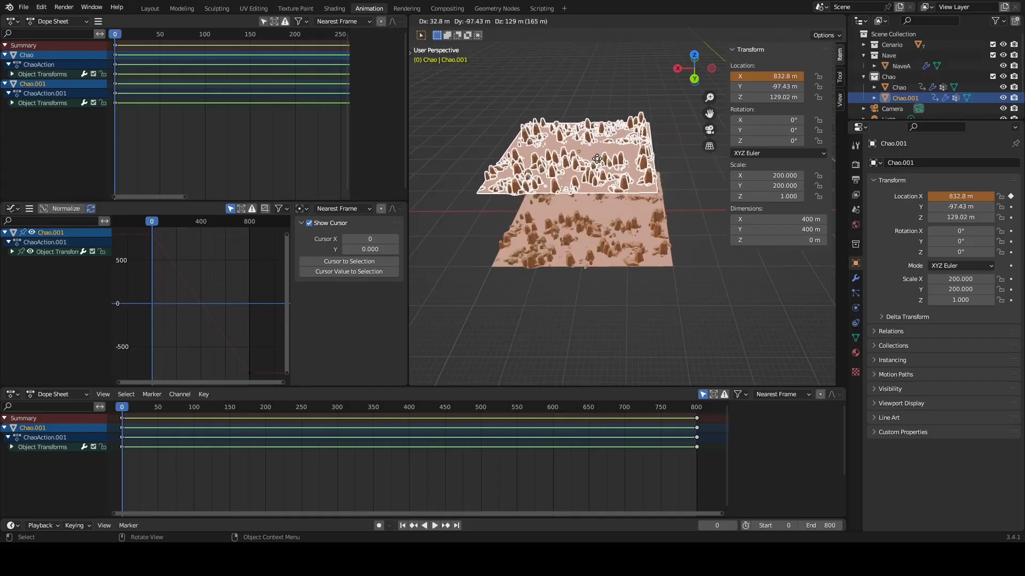
right_click(608, 159)
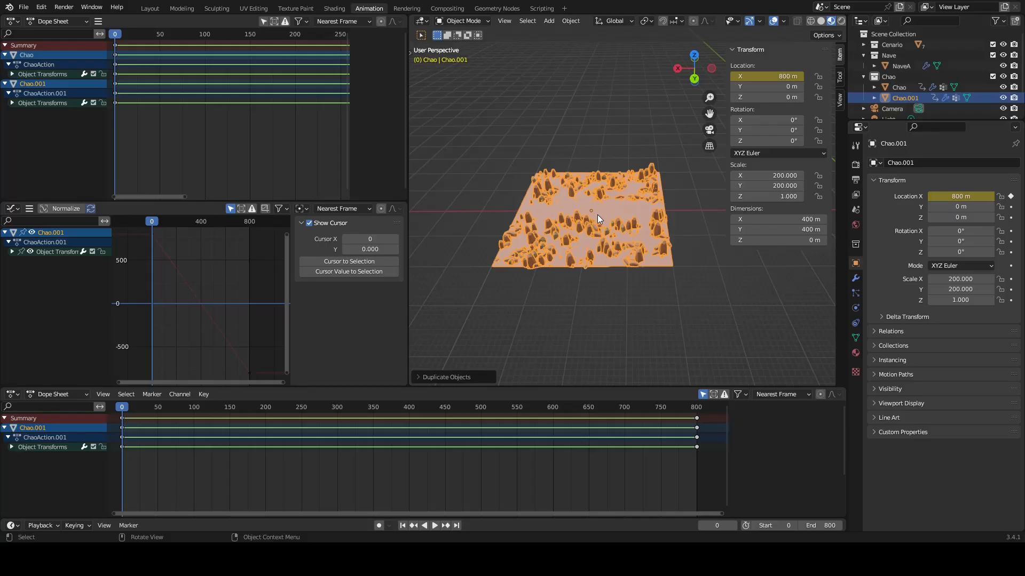
key(shift+d)
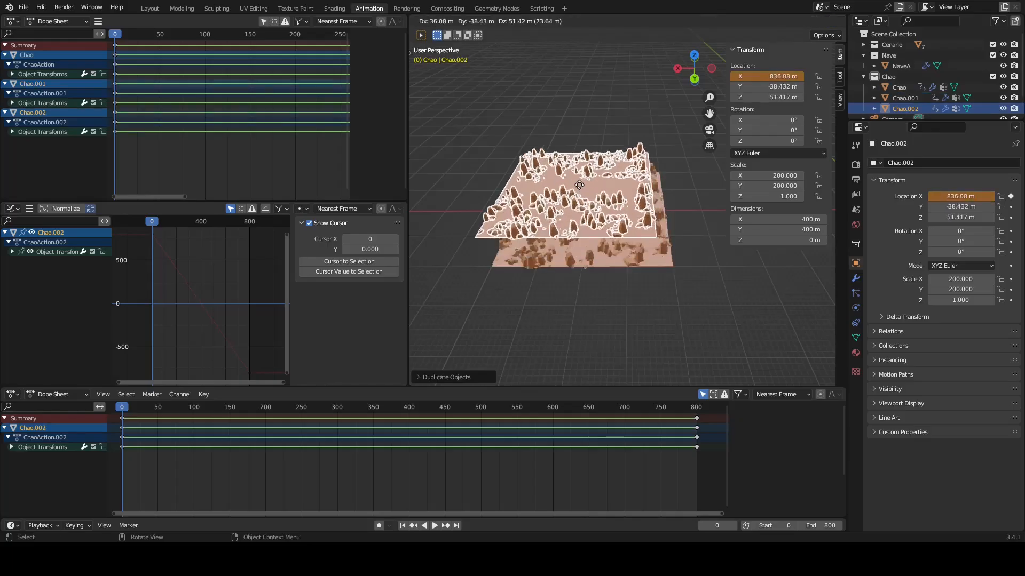
right_click(631, 160)
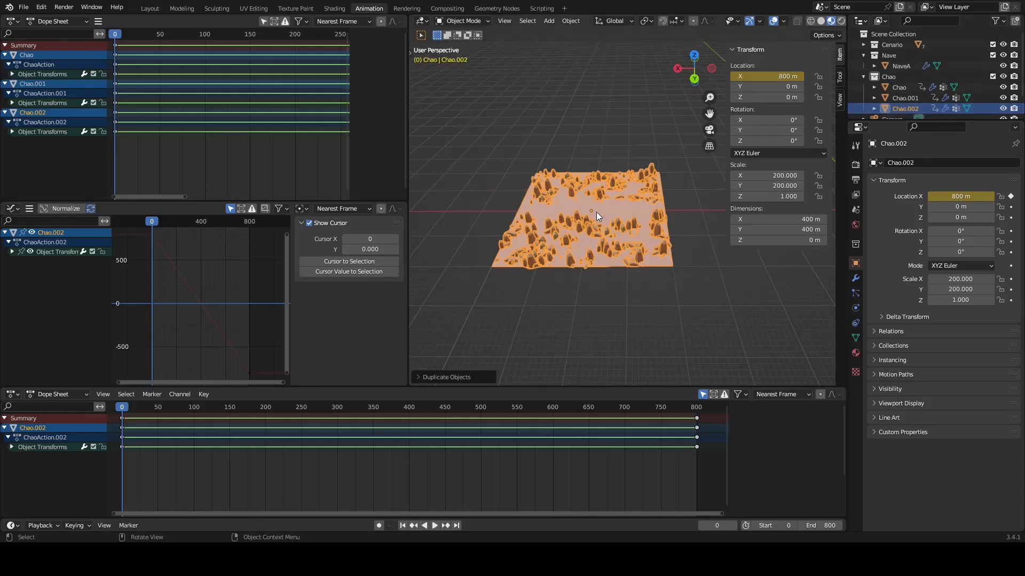
key(shift+d)
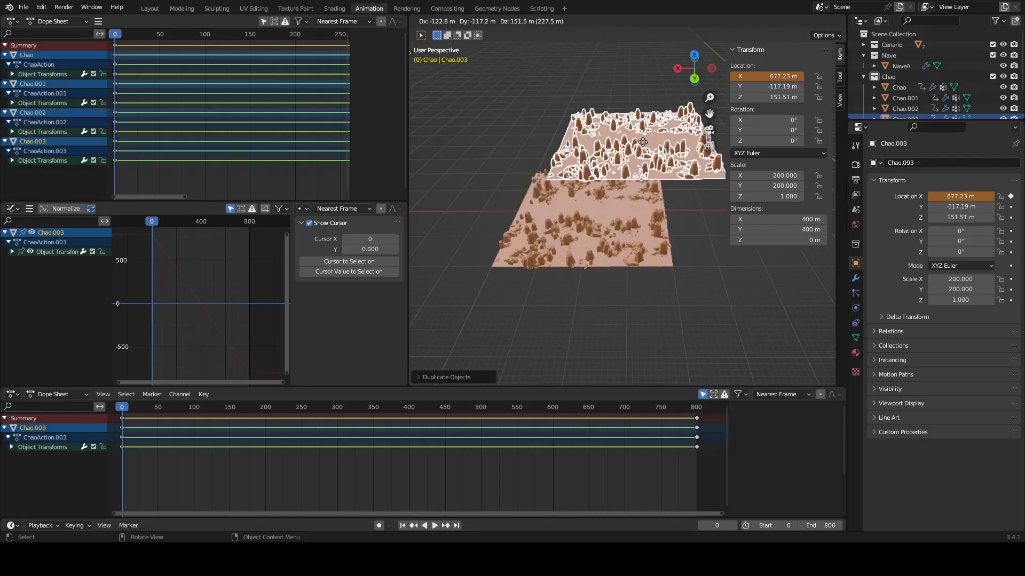
right_click(642, 143)
Step: Select the first ground copy, Chao.001, and enlarge the Dope Sheet so the full keyframe range from 0 to 800 fits
scroll(915, 107, down, 2)
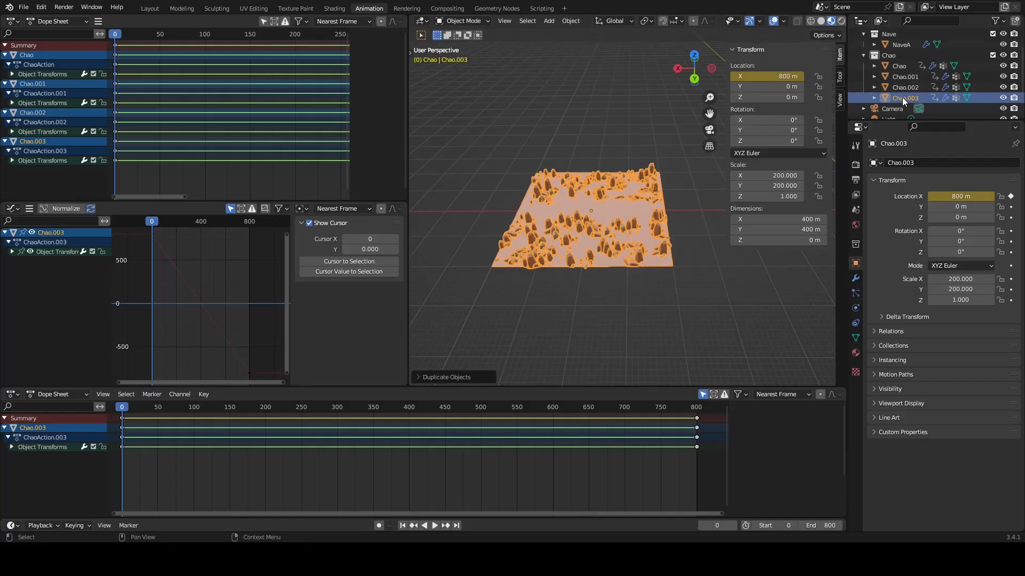
click(638, 315)
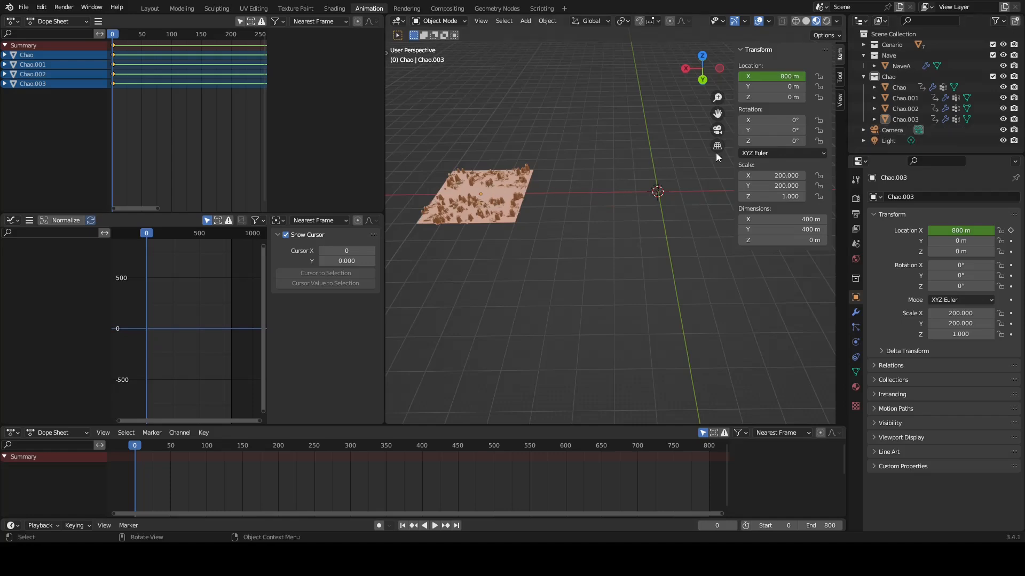
click(910, 98)
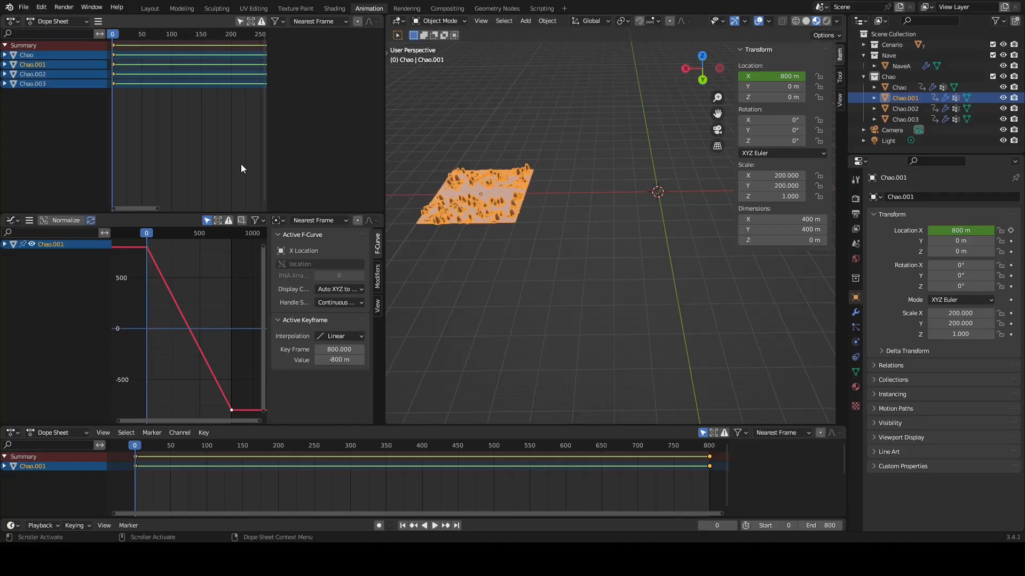
drag(215, 215, 214, 274)
drag(267, 191, 370, 190)
scroll(299, 138, down, 3)
scroll(297, 129, down, 6)
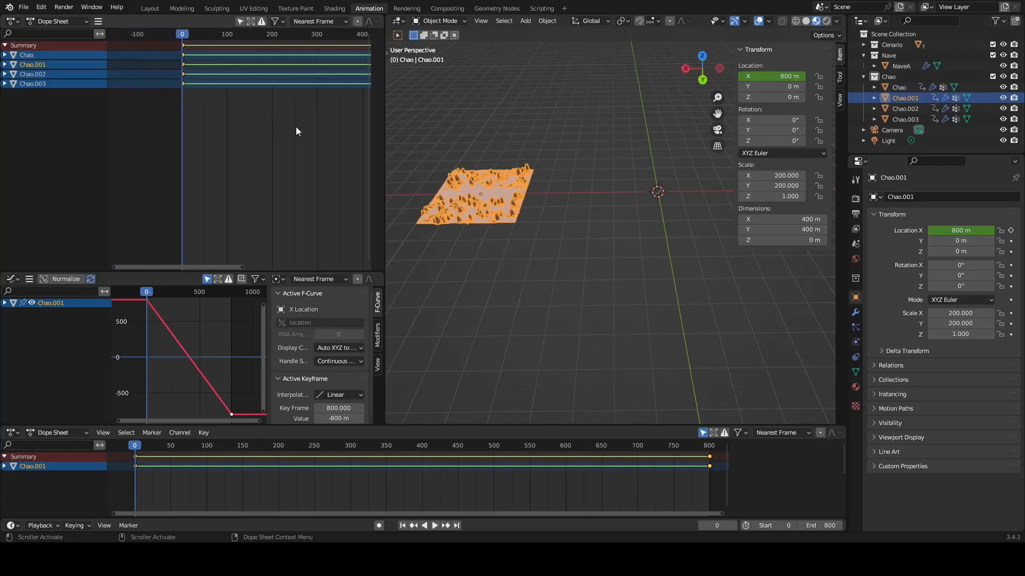
ctrl+scroll(300, 122, down, 4)
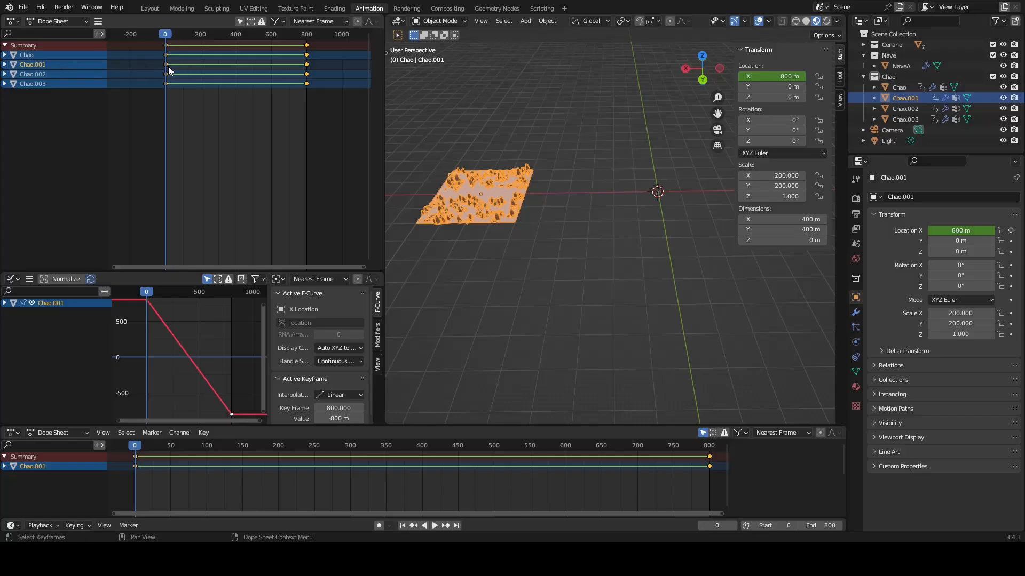
Step: Shift both of Chao.001's keyframes about 203 frames earlier in the Dope Sheet to place it behind the original ground
click(234, 67)
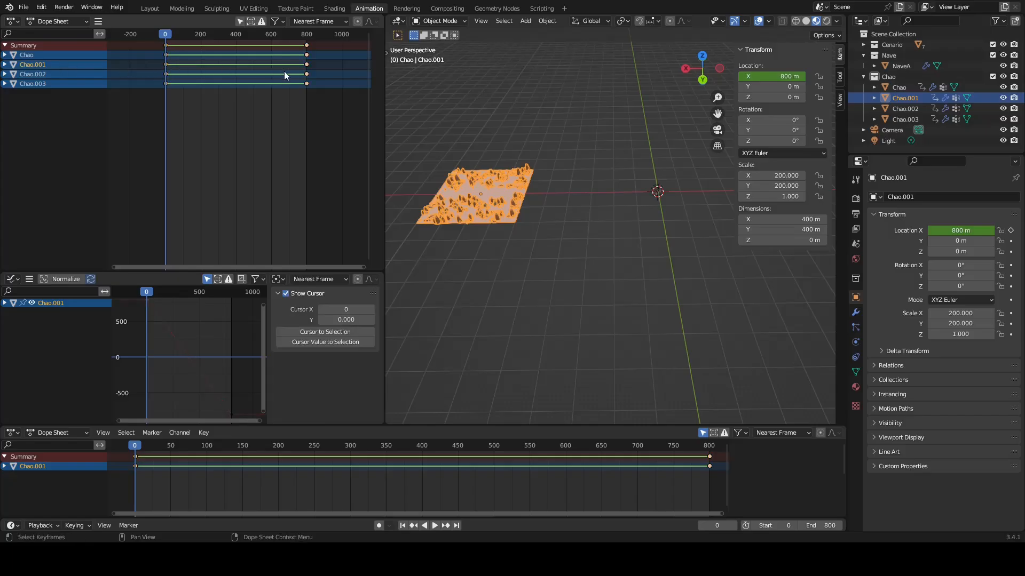
click(307, 64)
key(g)
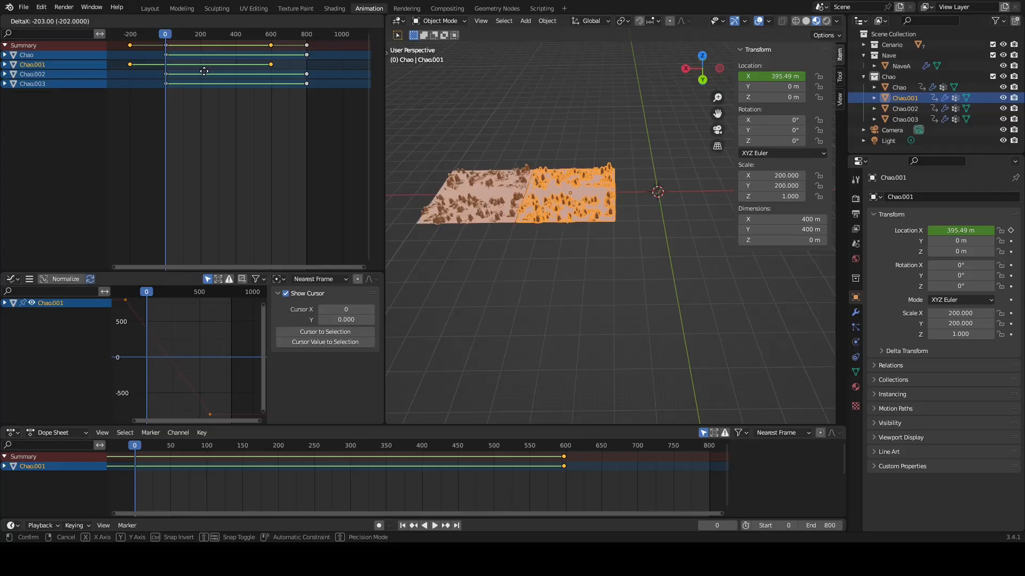
click(204, 71)
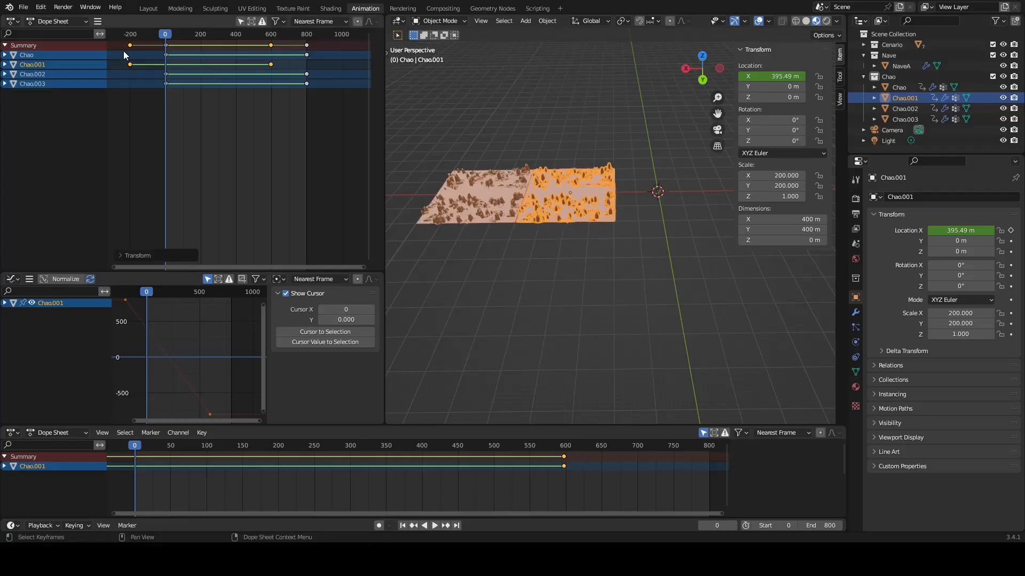
Step: Move Chao.001's keyframes 2 frames later so its first keyframe sits on frame -200 and its edge meets the original ground
scroll(133, 53, up, 1)
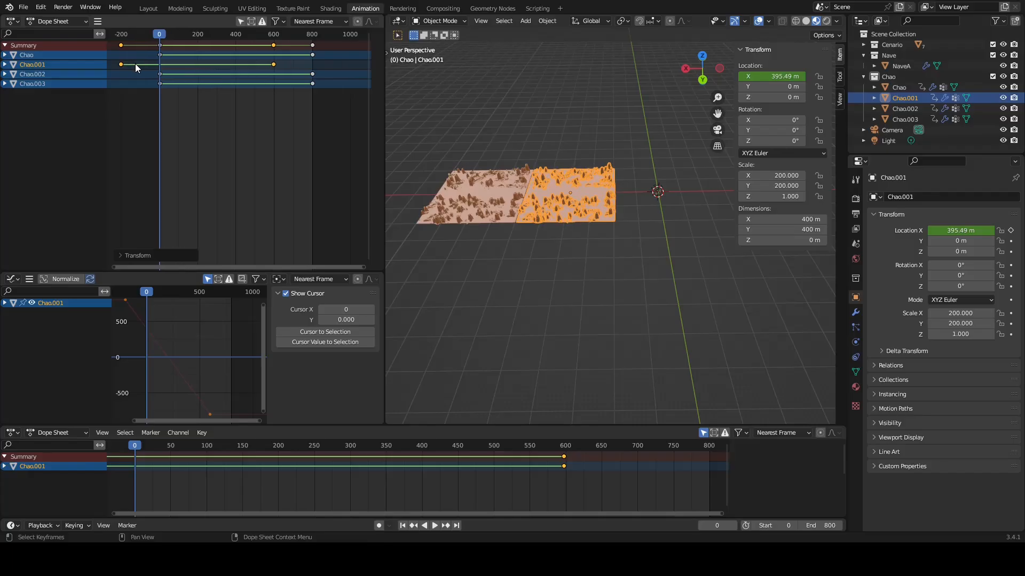
middle_drag(143, 90, 250, 56)
scroll(232, 49, up, 20)
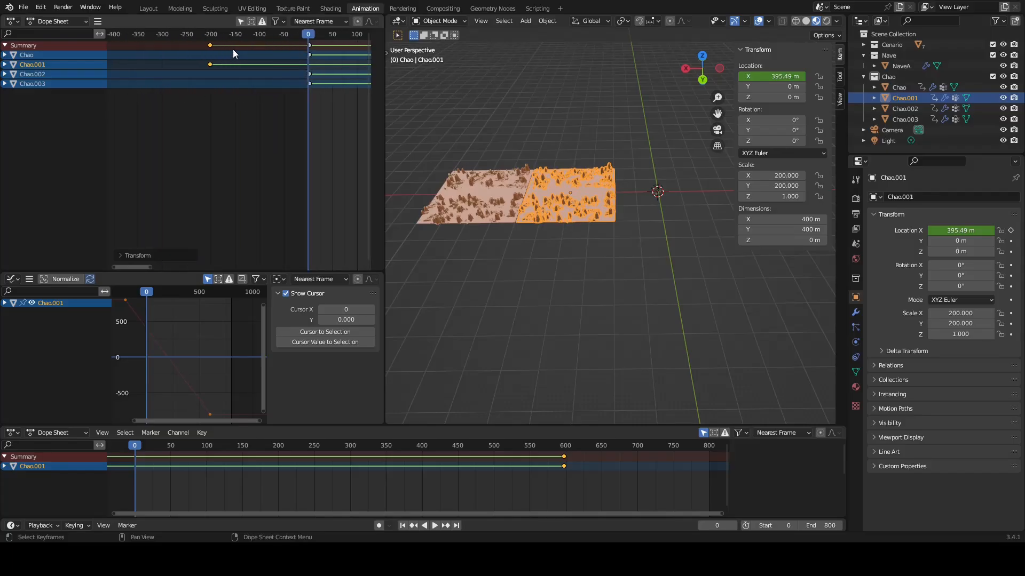
scroll(230, 49, up, 4)
key(g)
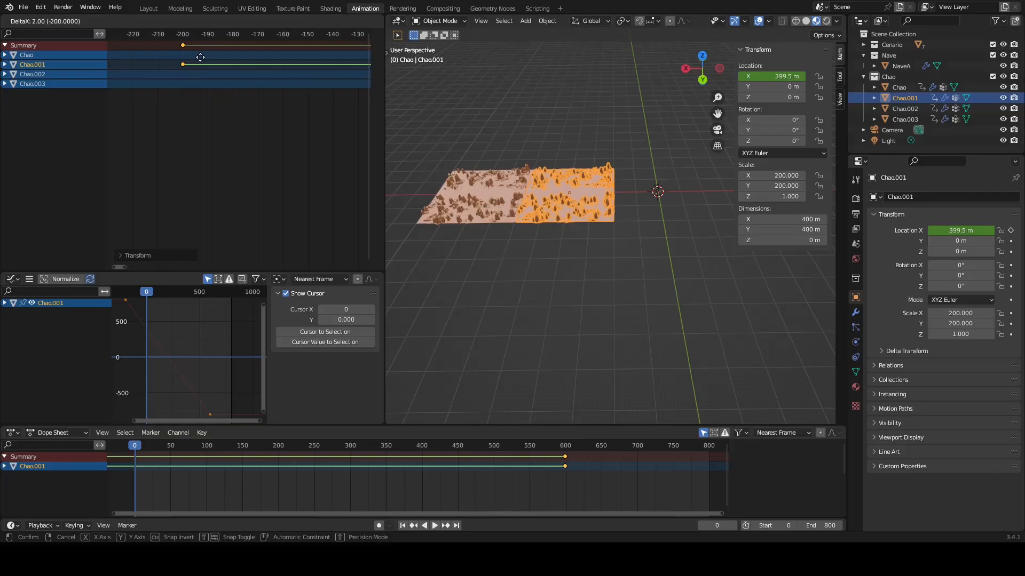
click(200, 57)
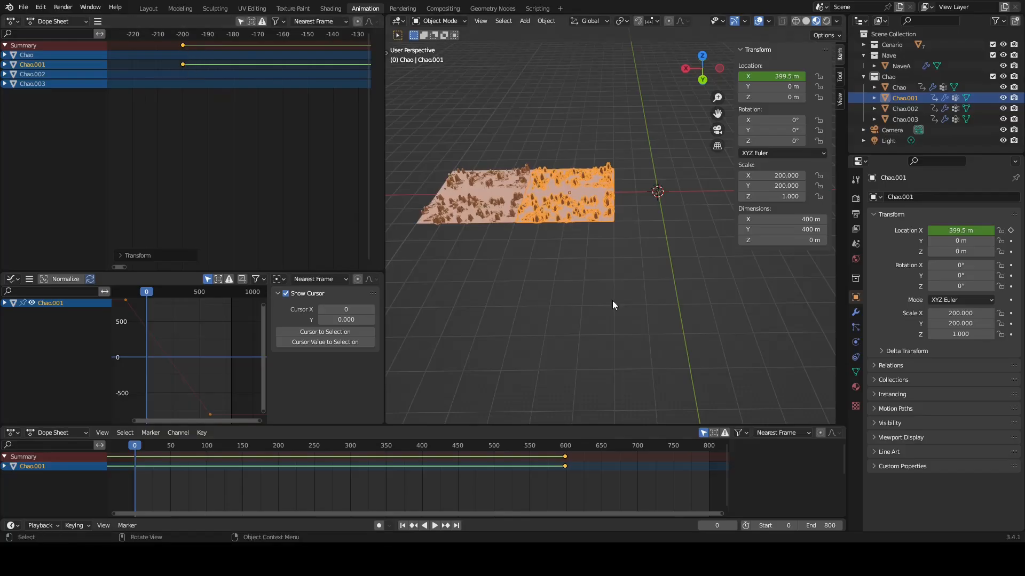
scroll(502, 185, up, 4)
scroll(646, 243, up, 4)
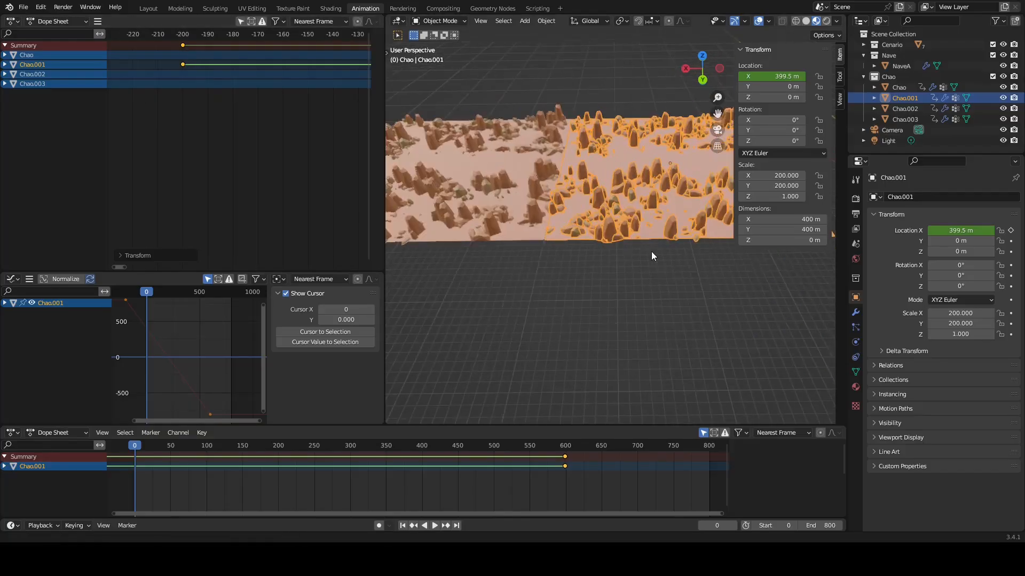
scroll(568, 187, down, 5)
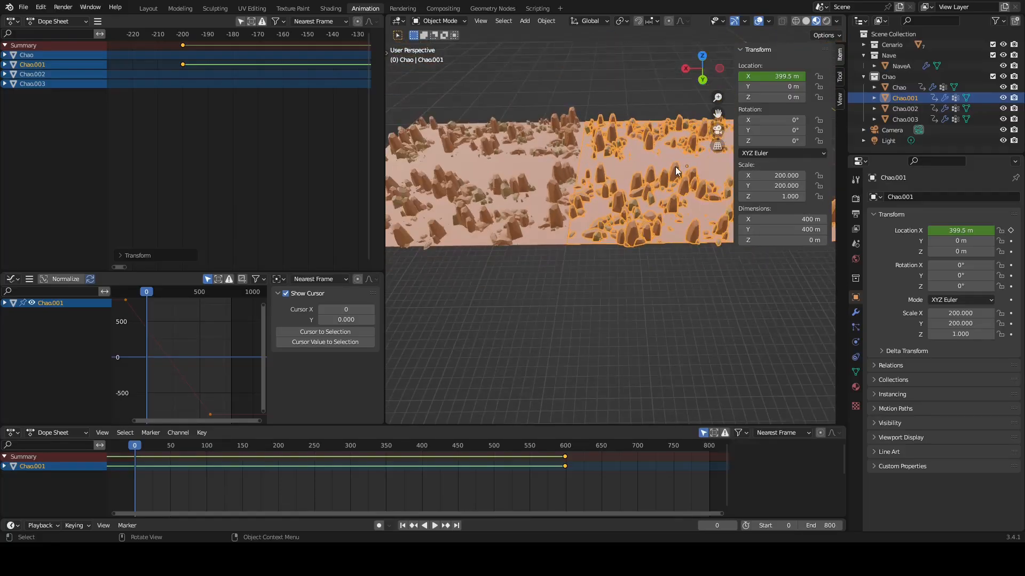
scroll(577, 158, down, 2)
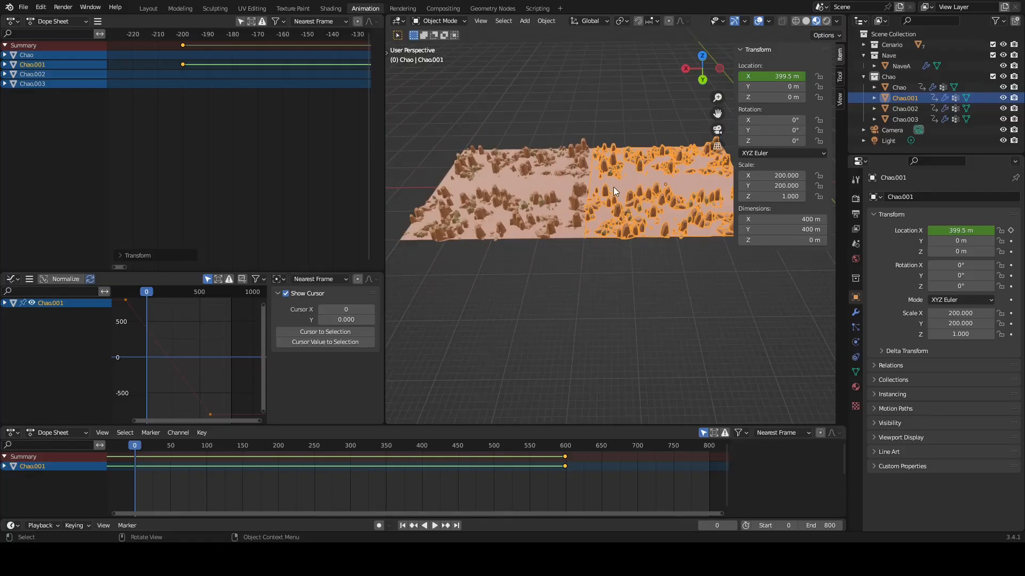
Step: Select the second copy, Chao.002, and shift both of its keyframes so its animation starts at about frame -397
scroll(235, 101, down, 6)
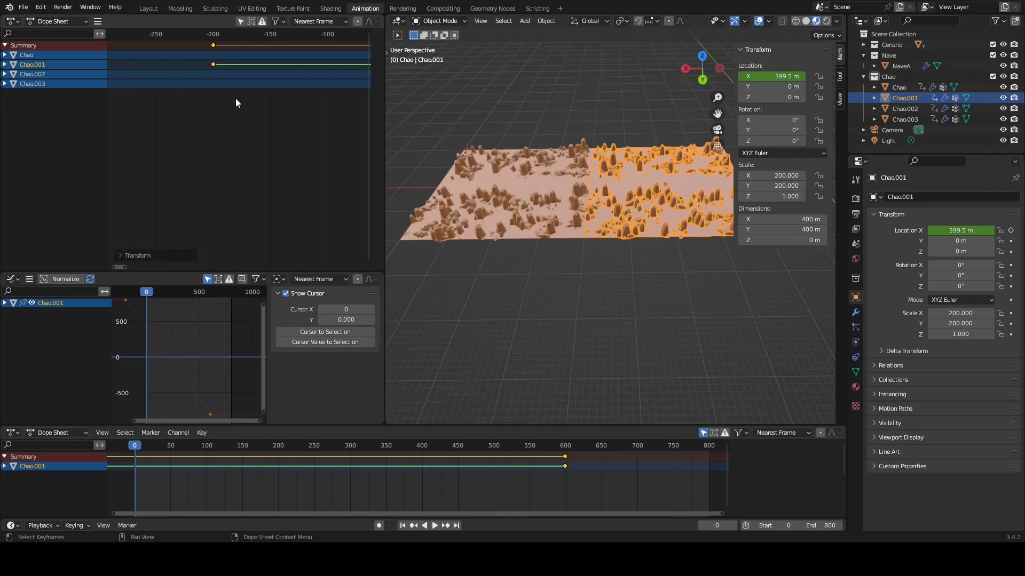
scroll(265, 111, down, 3)
middle_drag(302, 117, 188, 122)
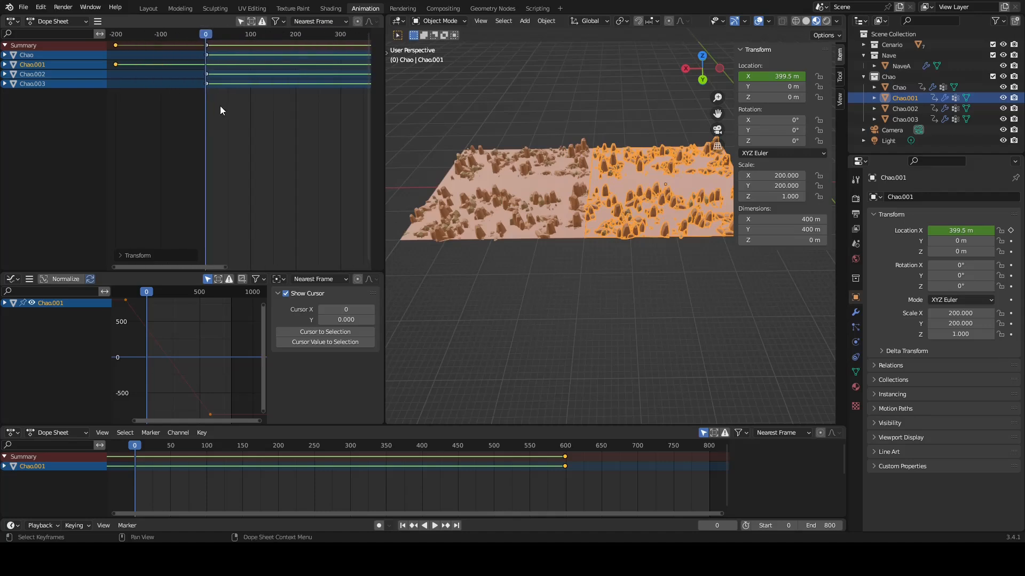
click(903, 107)
scroll(239, 75, down, 5)
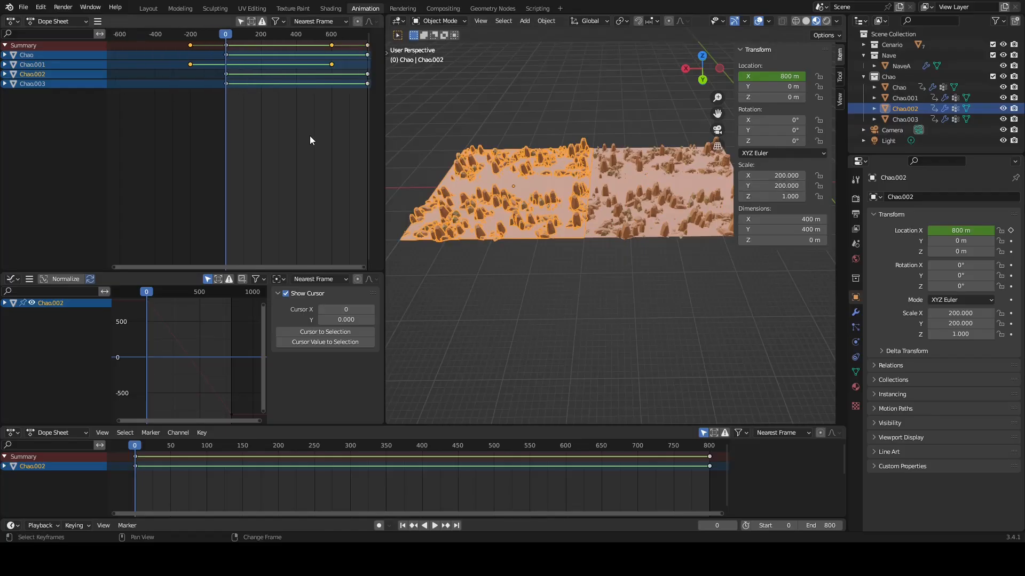
middle_drag(309, 136, 261, 133)
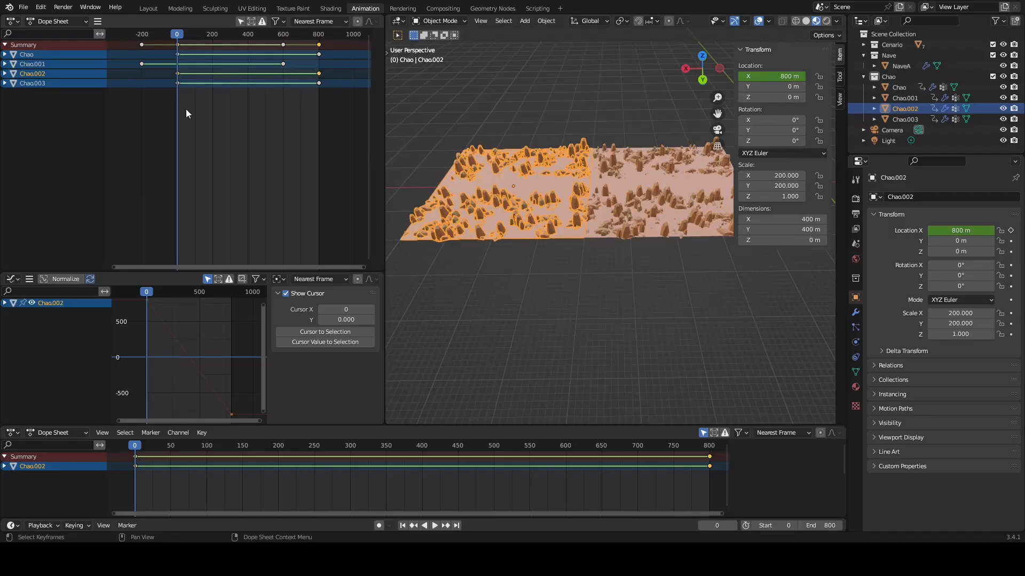
scroll(190, 101, down, 3)
shift+middle_drag(255, 134, 304, 131)
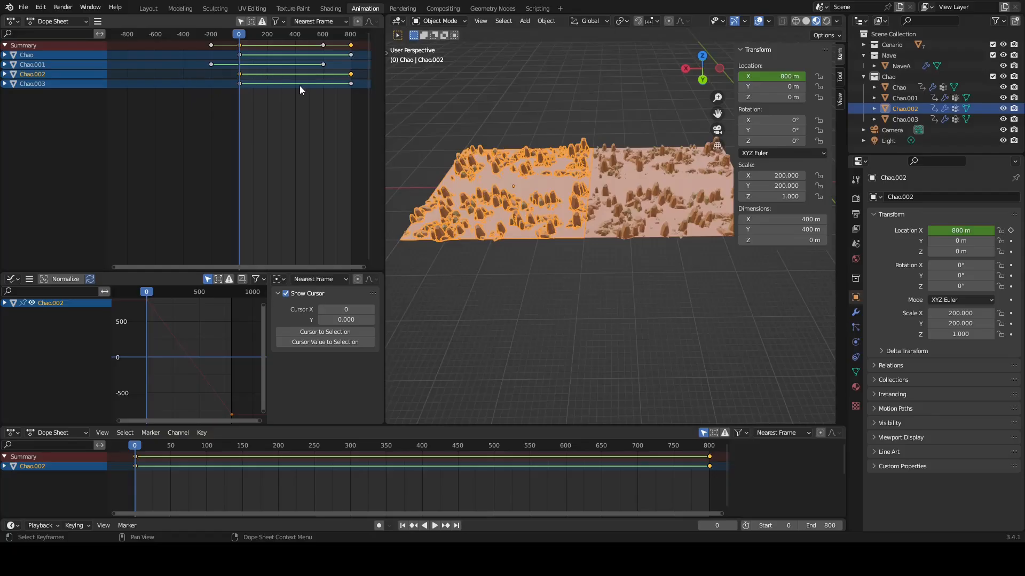
key(g)
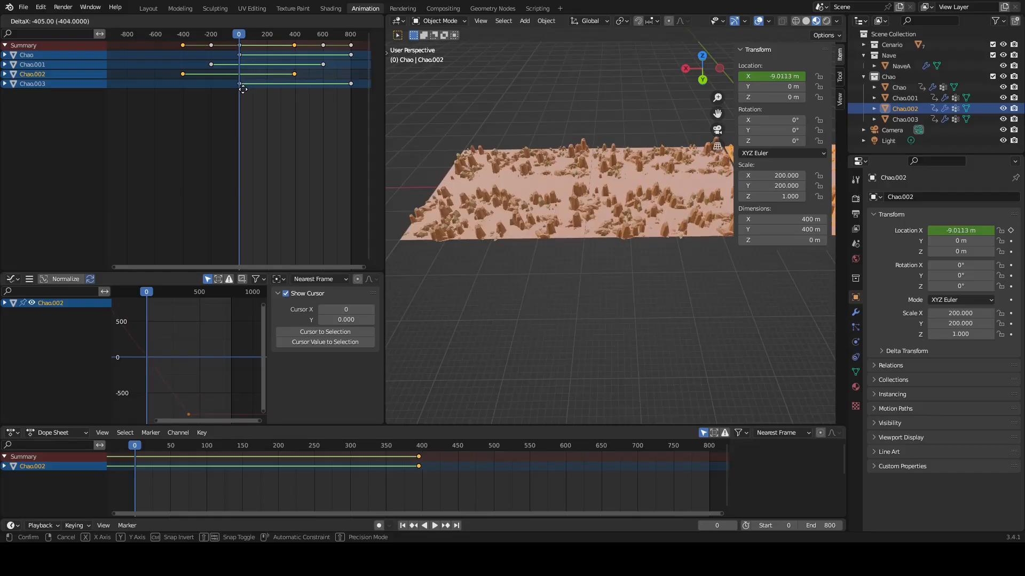
click(244, 89)
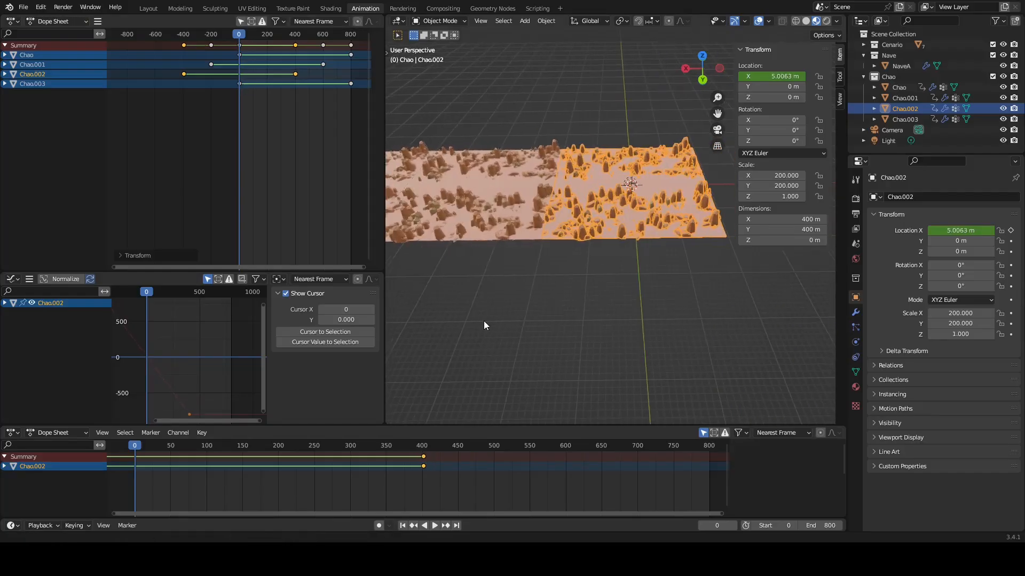
Step: Move Chao.002's keyframes 3 frames earlier so the first one sits on frame -400
scroll(198, 73, up, 10)
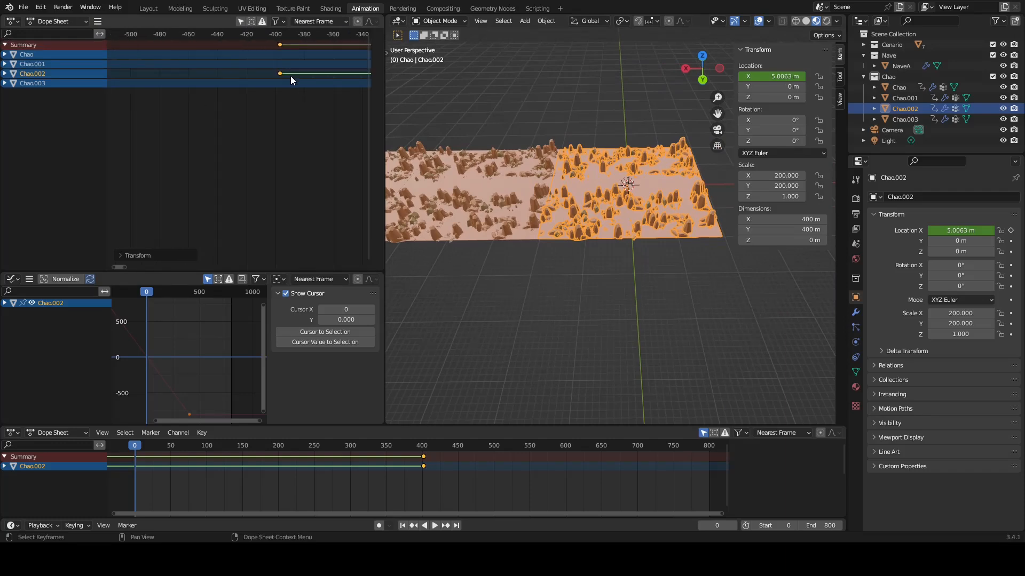
key(g)
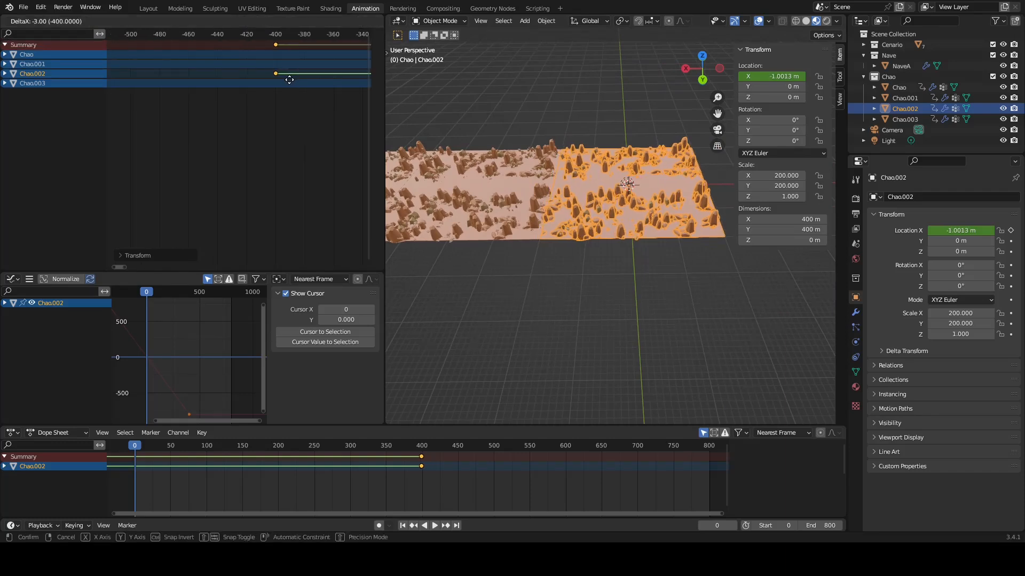
click(288, 82)
Step: Select the third copy, Chao.003, and shift both of its keyframes about 594 frames earlier in the Dope Sheet
scroll(282, 121, down, 10)
scroll(610, 283, down, 2)
shift+middle_drag(610, 278, 522, 285)
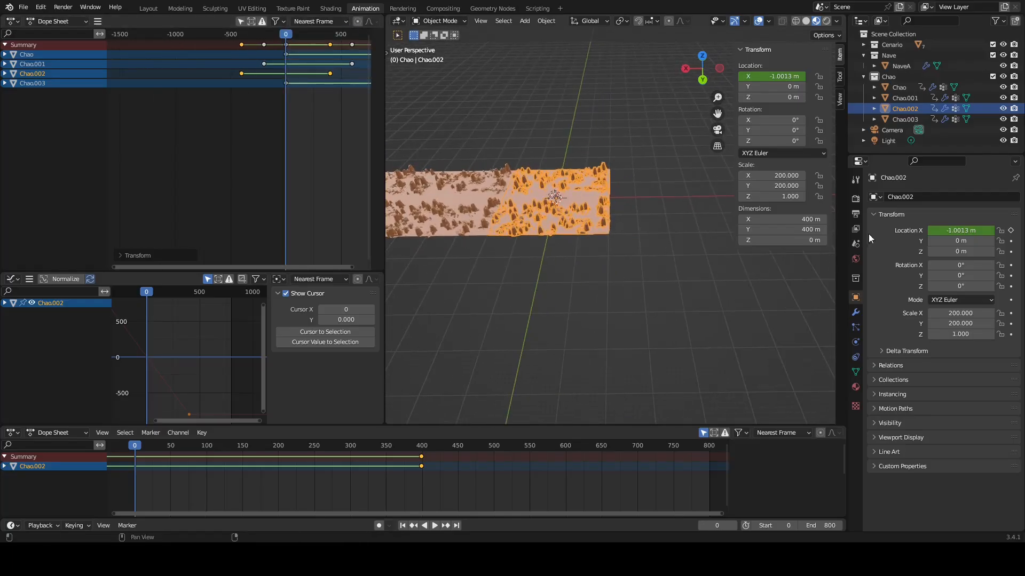
click(903, 119)
middle_drag(338, 122, 266, 127)
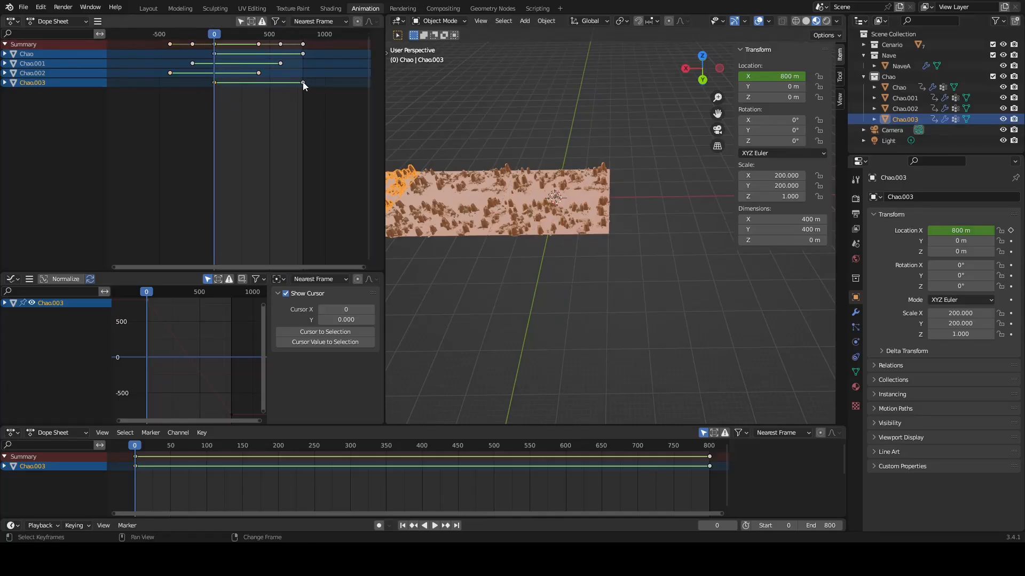
middle_drag(268, 107, 340, 112)
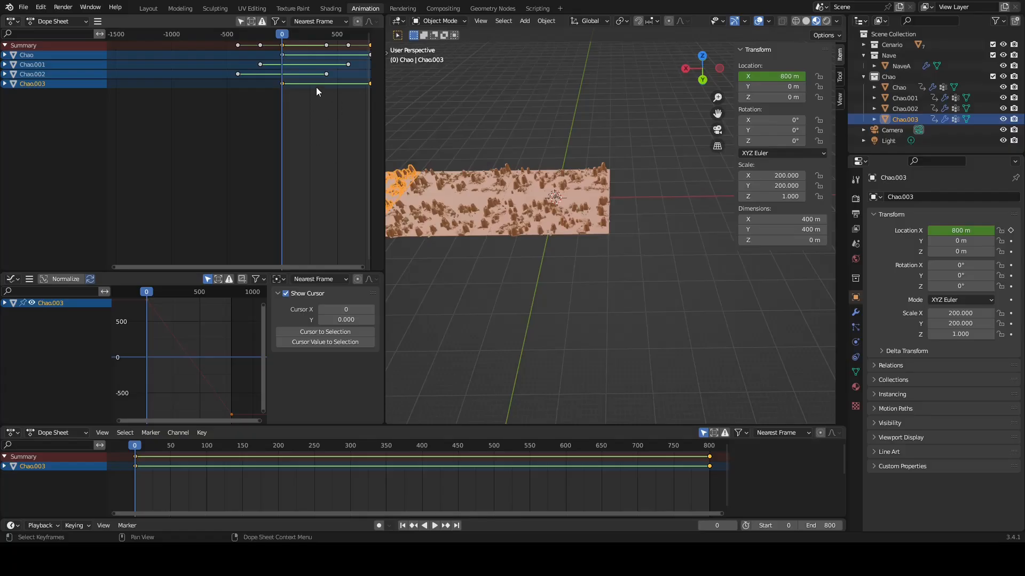
key(g)
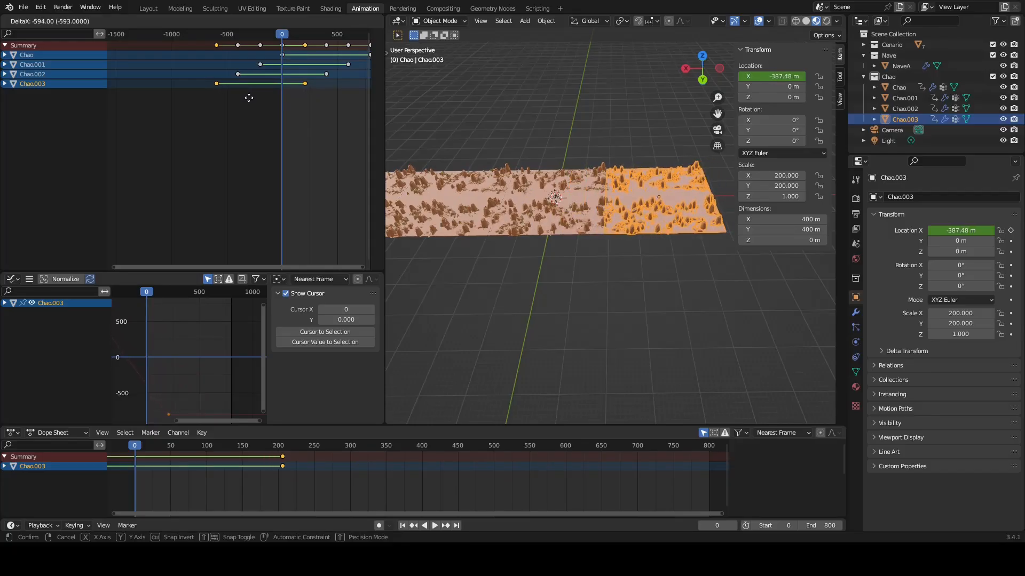
click(248, 97)
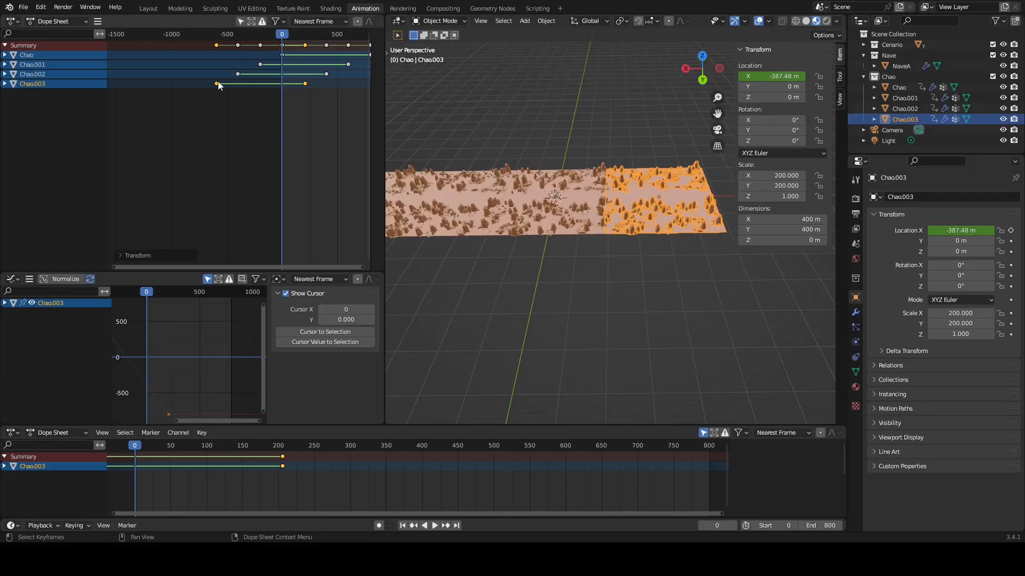
Step: Nudge Chao.003's keyframes a few frames earlier so the first one sits at about frame -600
scroll(216, 72, up, 6)
scroll(242, 77, up, 5)
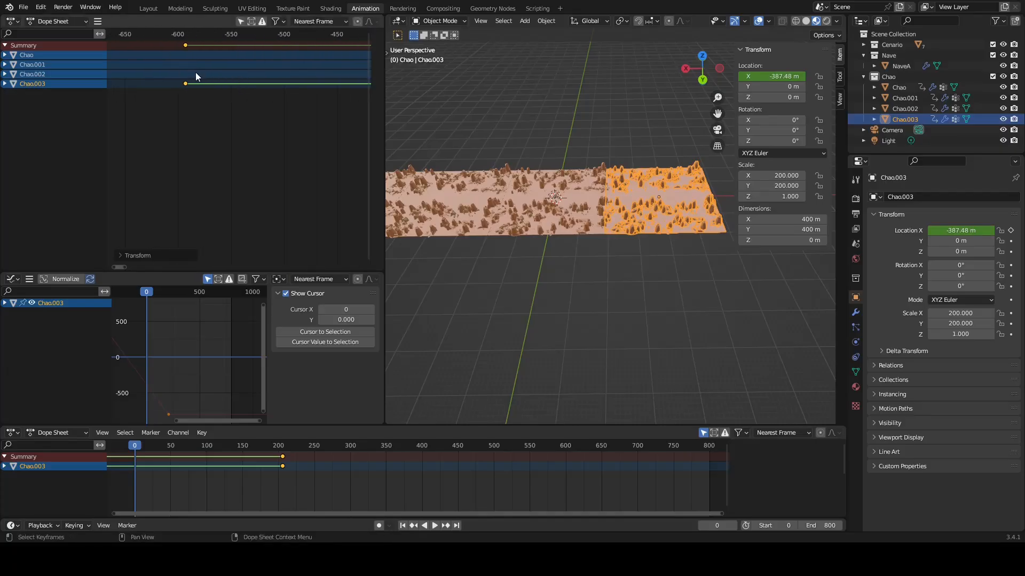
key(g)
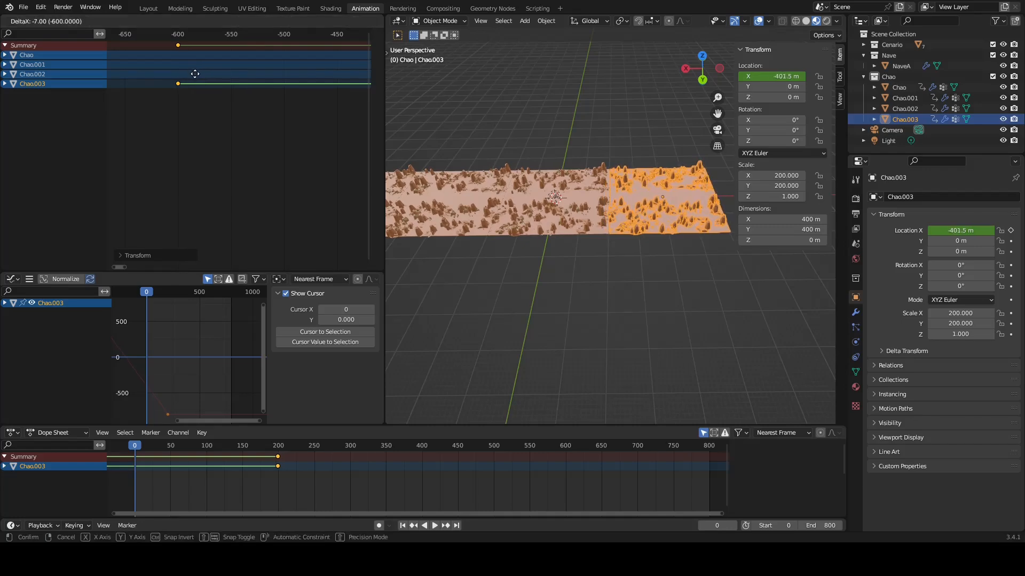
click(195, 73)
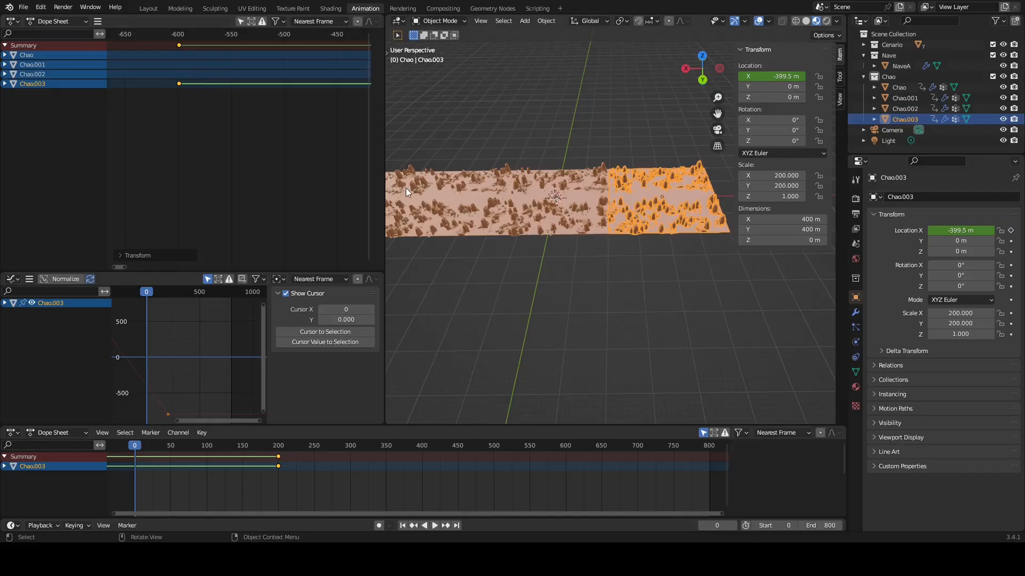
Step: Deselect the ground, collapse the Transform properties in the viewport, and examine the whole strip of ground tiles at frame 0
scroll(583, 249, down, 5)
shift+middle_drag(564, 264, 594, 262)
scroll(594, 262, up, 3)
click(594, 262)
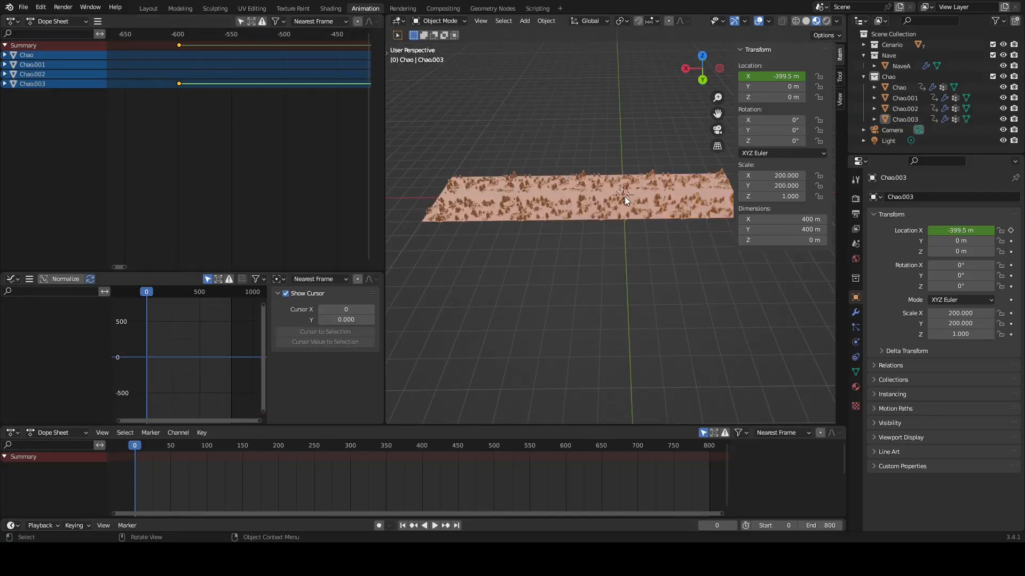
mouse_move(140, 446)
mouse_down()
mouse_move(309, 453)
mouse_move(135, 452)
mouse_up()
click(742, 50)
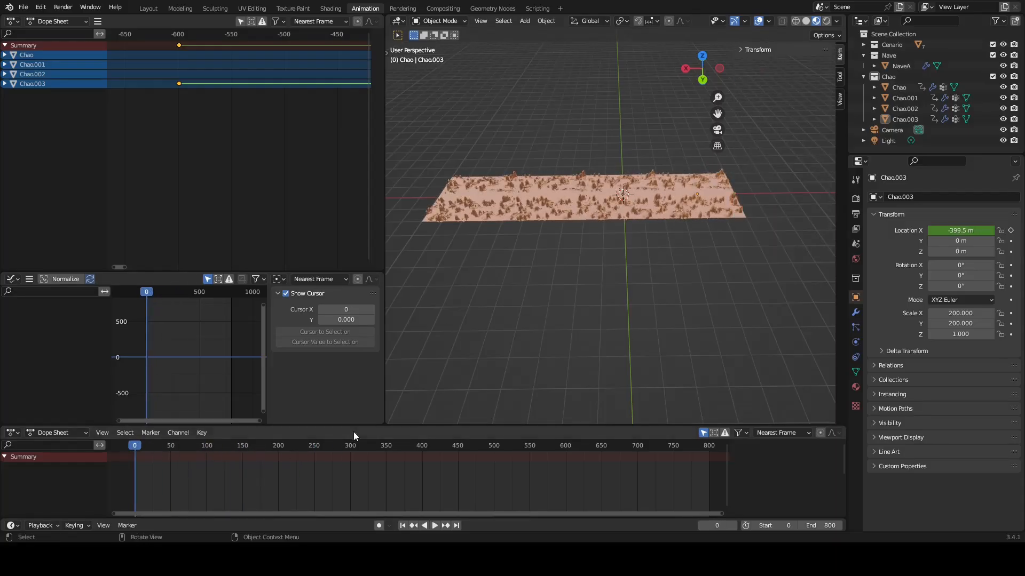
mouse_move(135, 445)
mouse_down()
mouse_move(444, 471)
mouse_move(693, 510)
mouse_move(131, 464)
mouse_up()
scroll(266, 135, down, 5)
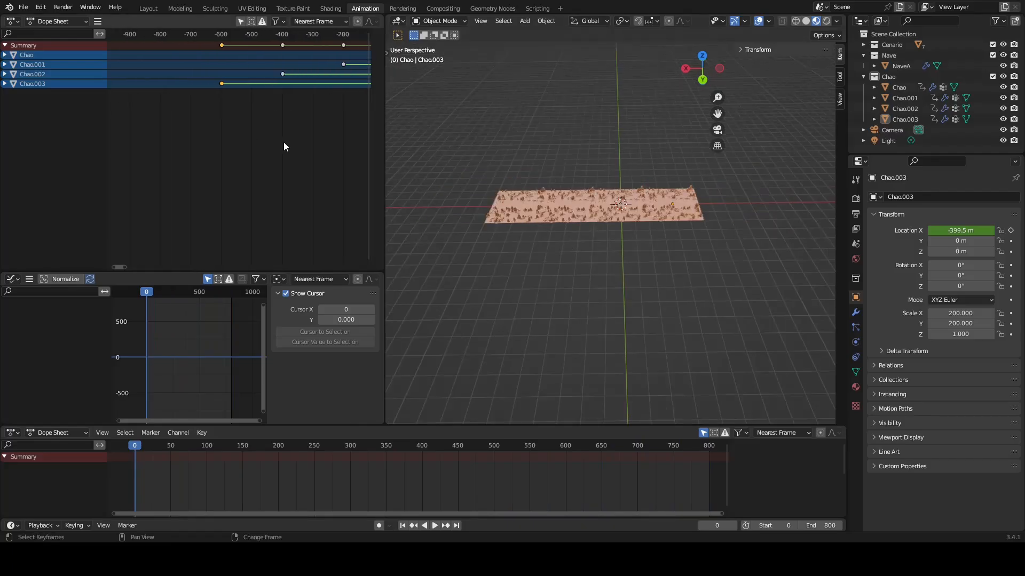
Step: Add a Cycles modifier to the X Location curve of the ground tile Chao.003 in the Graph Editor
shift+middle_drag(284, 142, 162, 171)
scroll(258, 144, down, 4)
shift+middle_drag(324, 149, 251, 152)
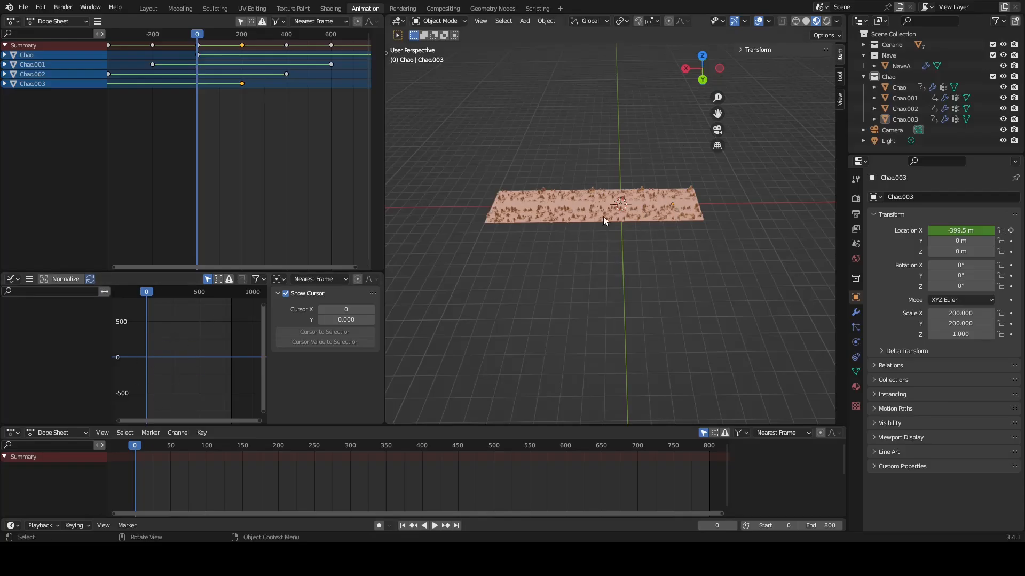
click(680, 201)
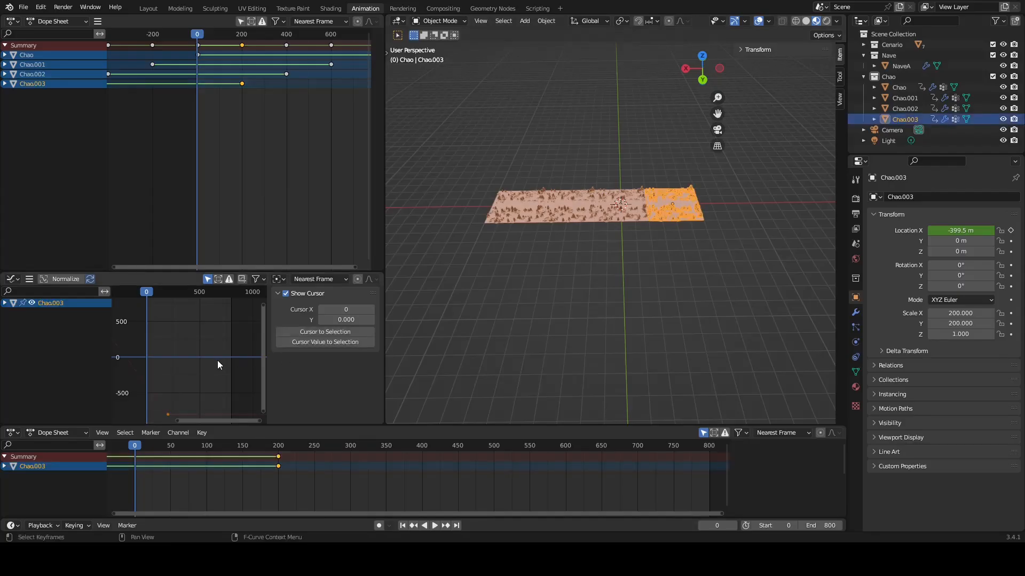
scroll(217, 360, down, 5)
middle_drag(191, 376, 239, 367)
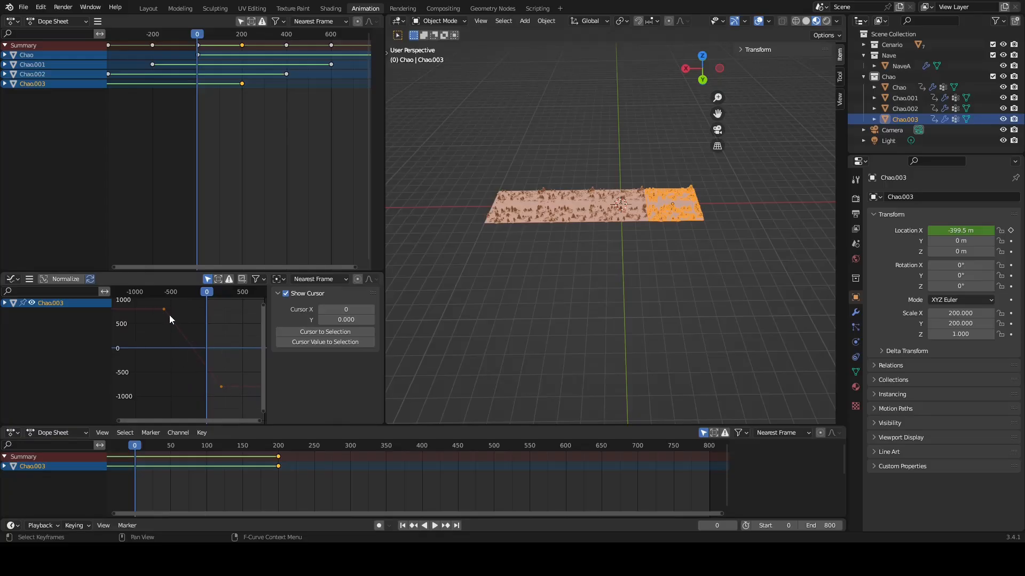
click(221, 387)
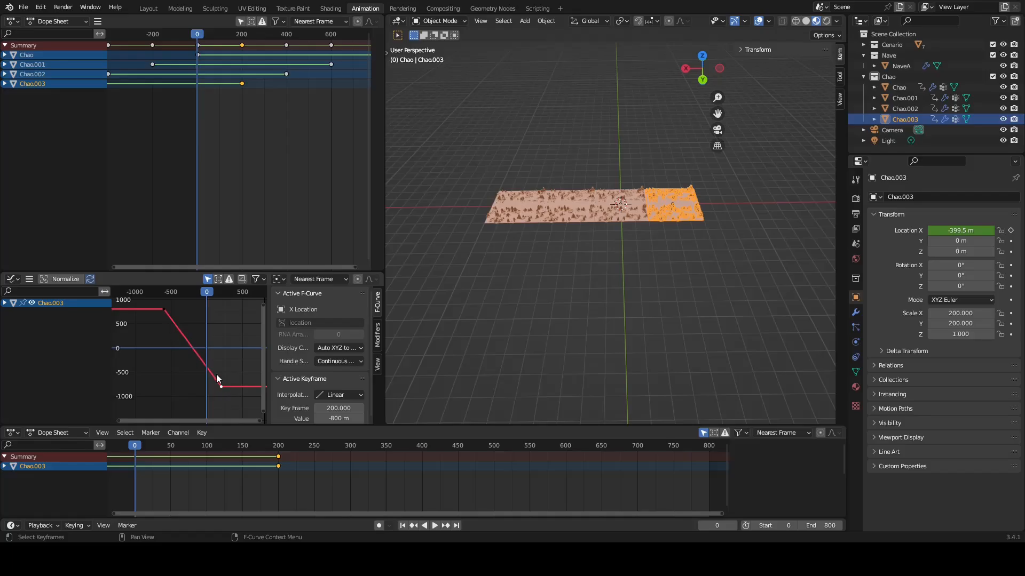
click(377, 337)
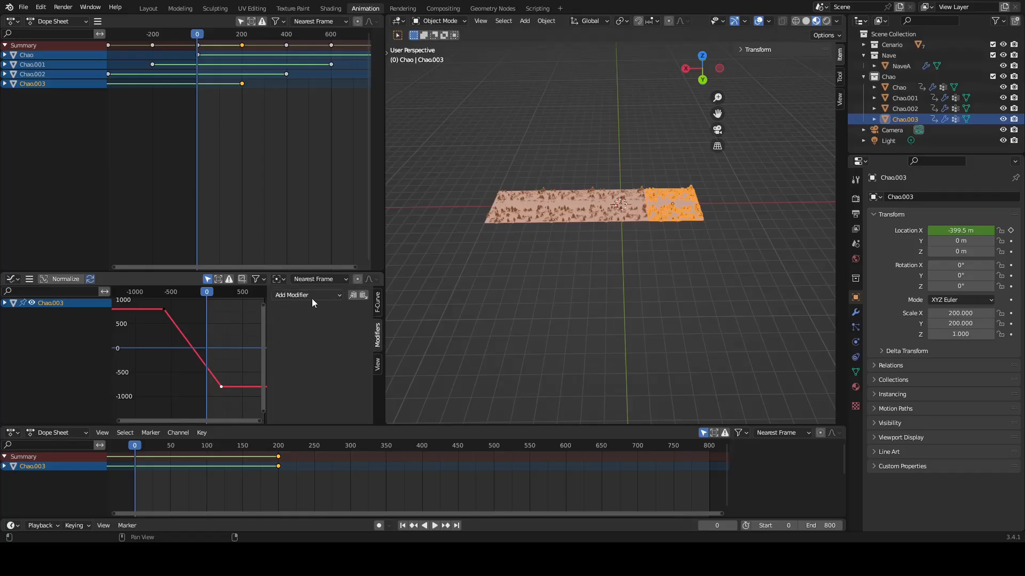
click(339, 296)
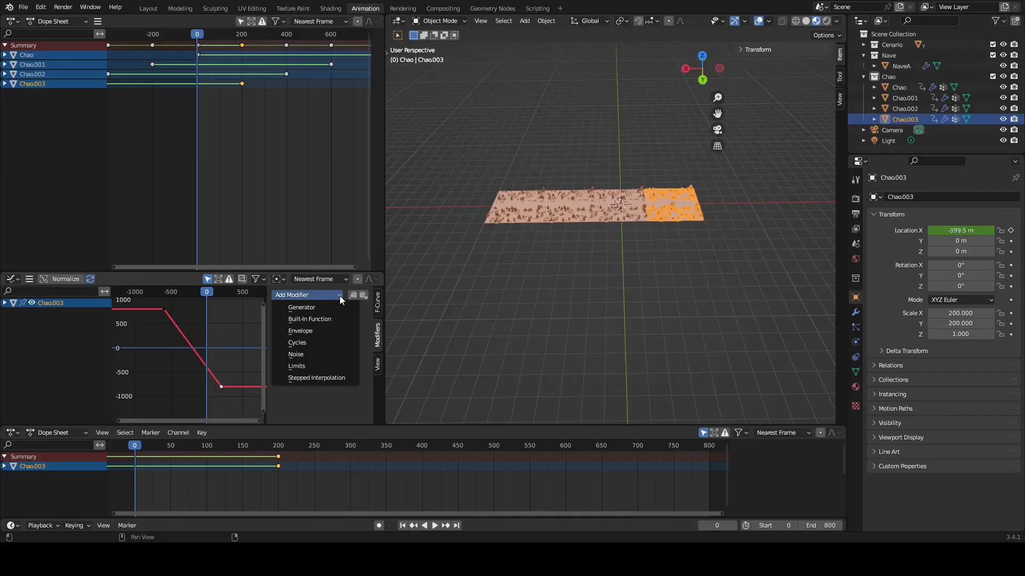
click(320, 343)
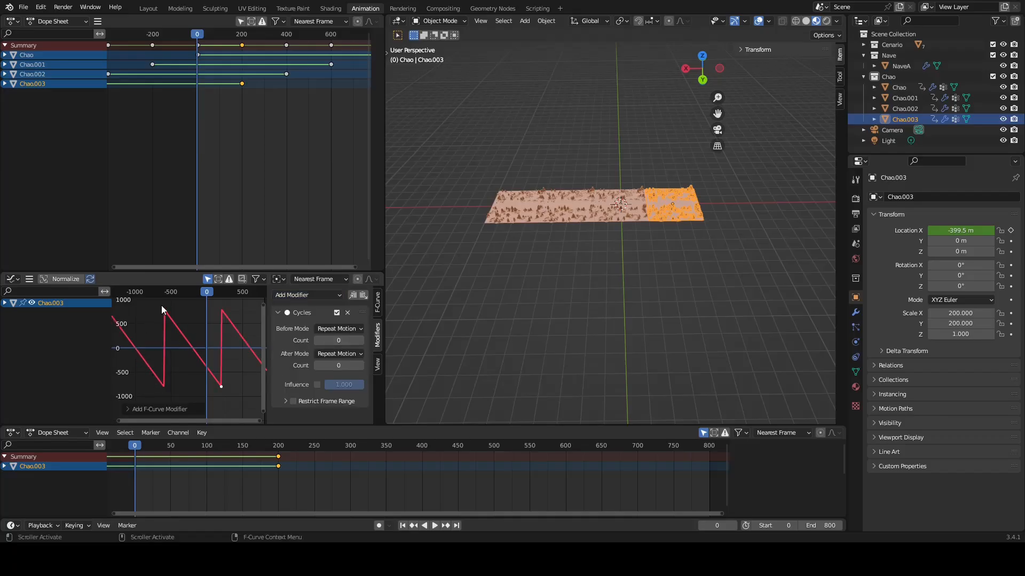
scroll(191, 339, down, 7)
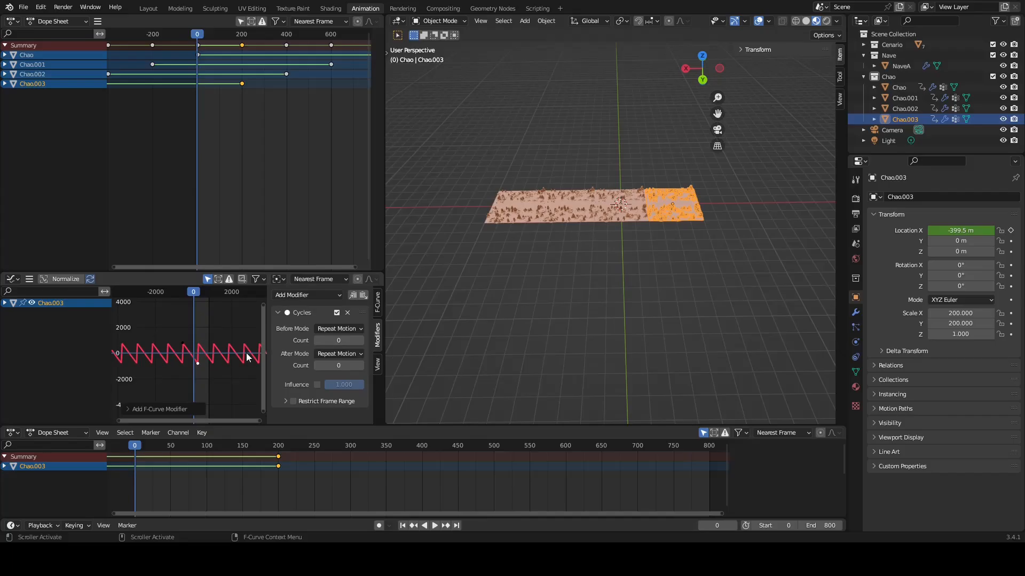
scroll(152, 342, up, 5)
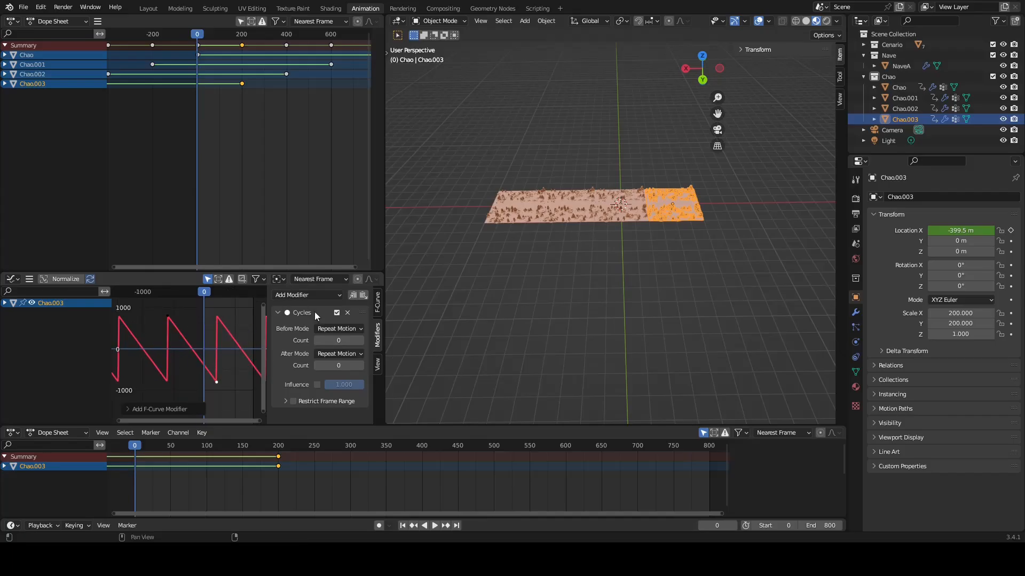
Step: Add a Cycles modifier to the X Location curve of the neighbouring ground tile, Chao.002
click(630, 209)
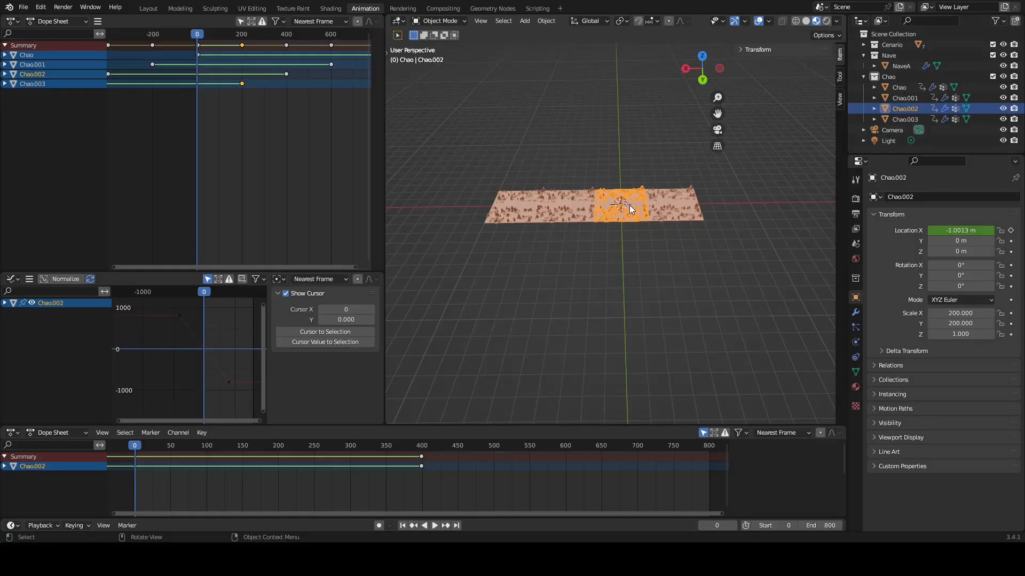
click(229, 383)
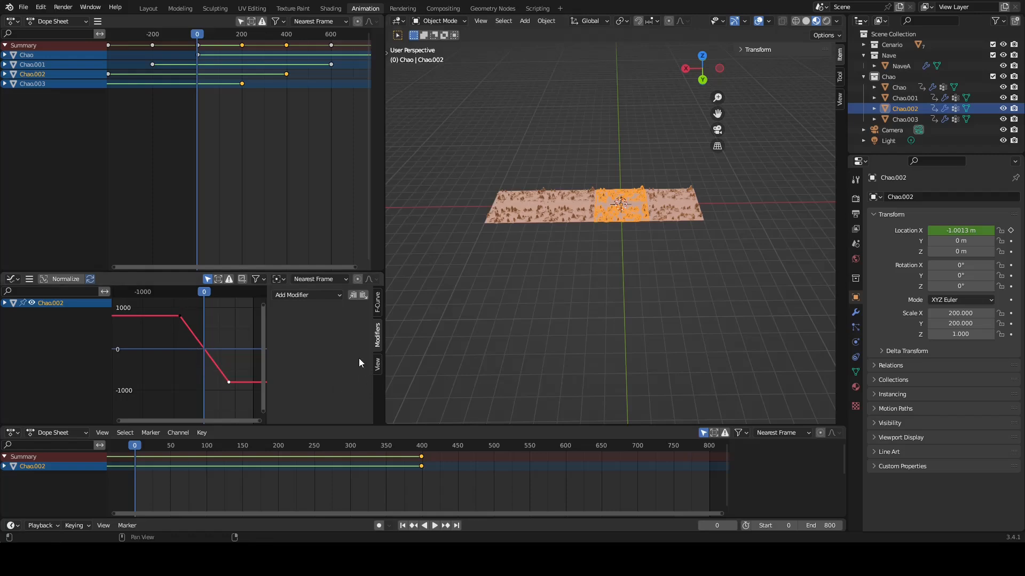
click(318, 296)
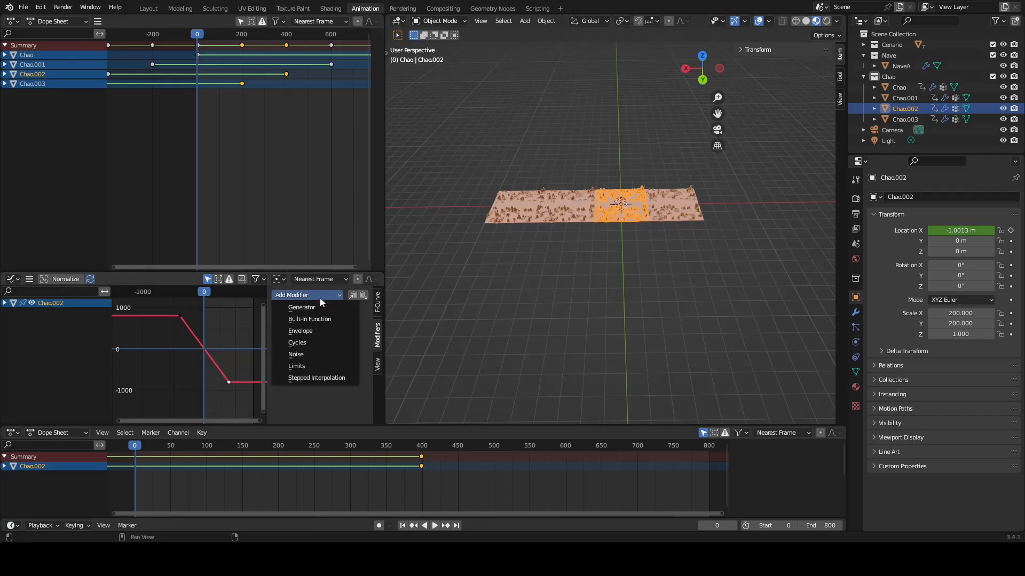
click(303, 344)
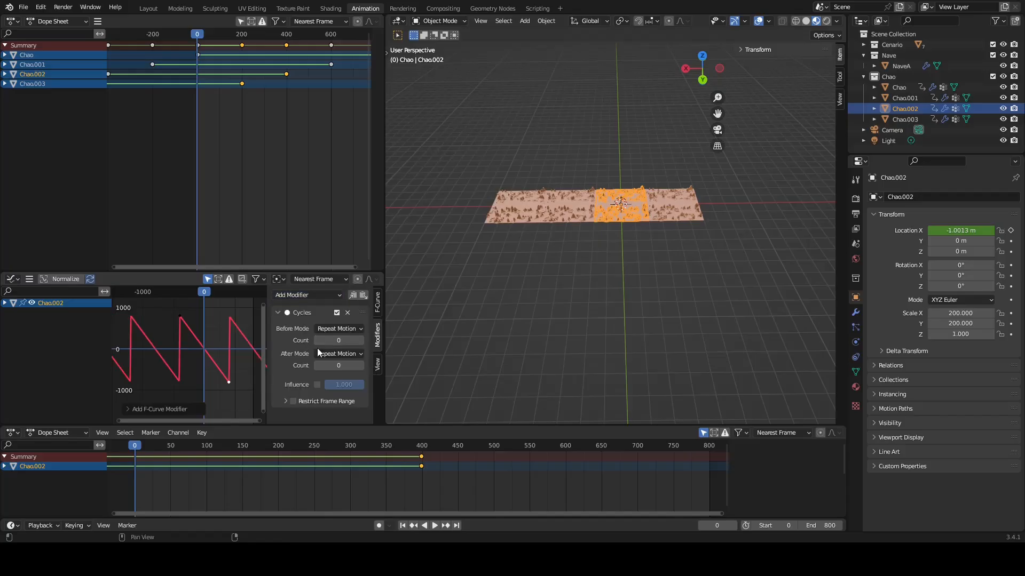
Step: Select the ground tile Chao.001 and give its X Location curve a Cycles modifier
click(562, 214)
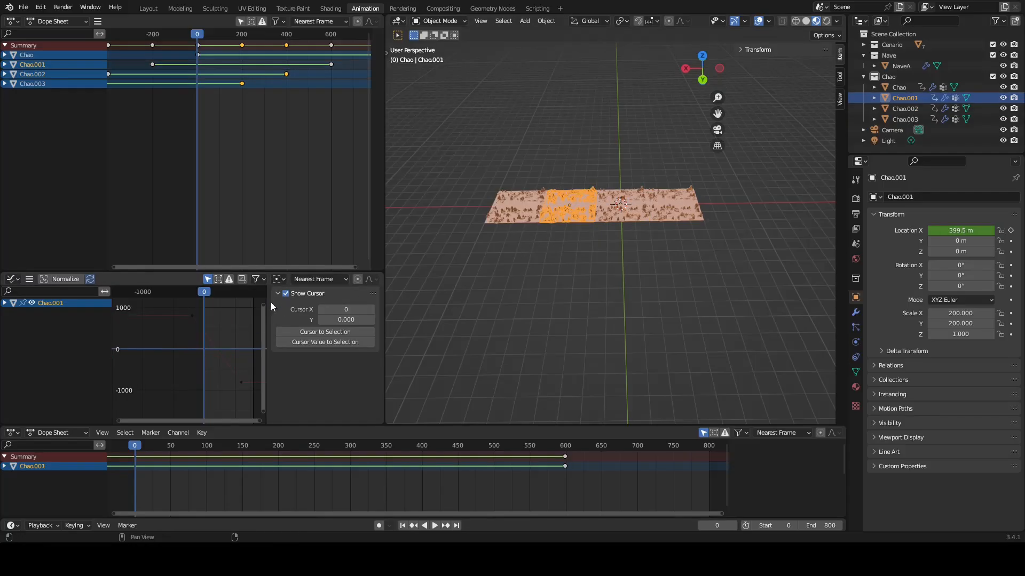
click(241, 382)
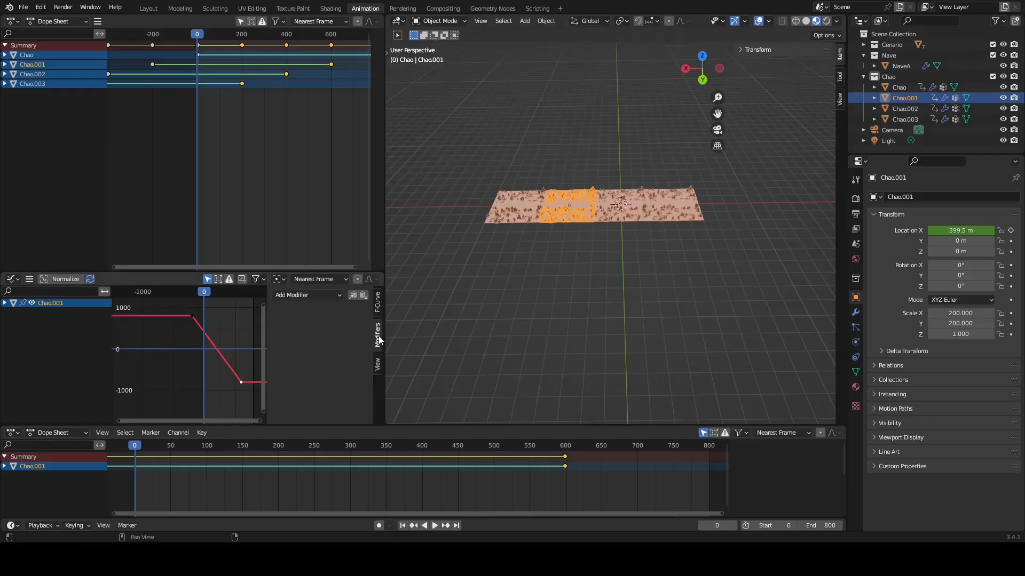
click(321, 295)
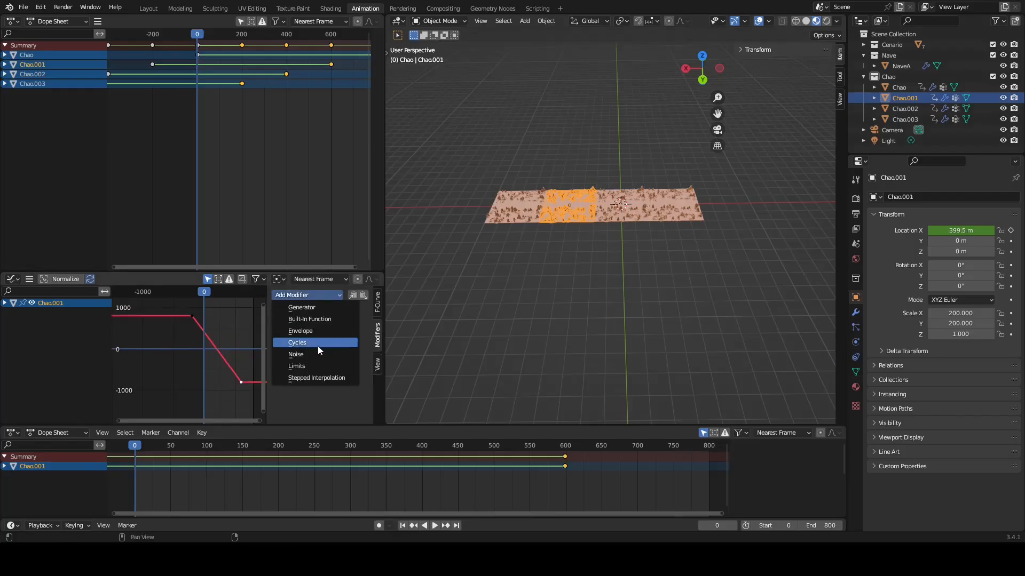
click(298, 343)
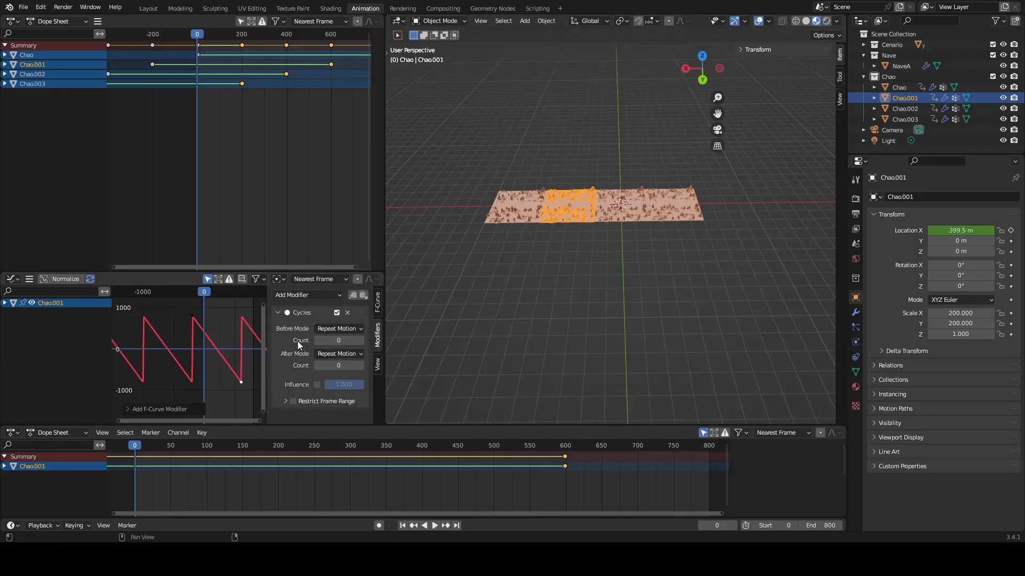
Step: Make the original ground tile, Chao, repeat its motion with a Cycles modifier on its X Location curve
click(520, 210)
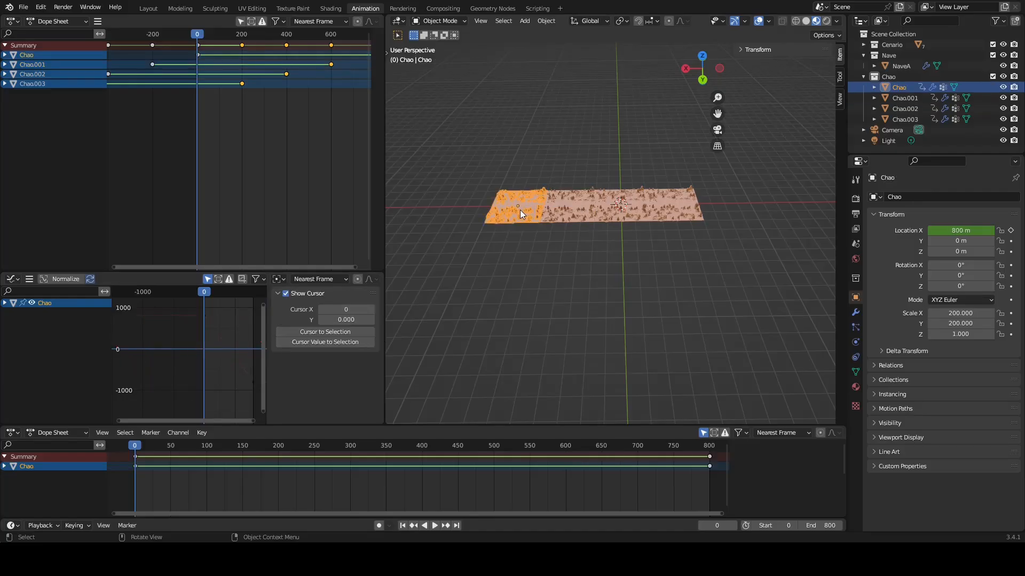
click(253, 381)
click(332, 296)
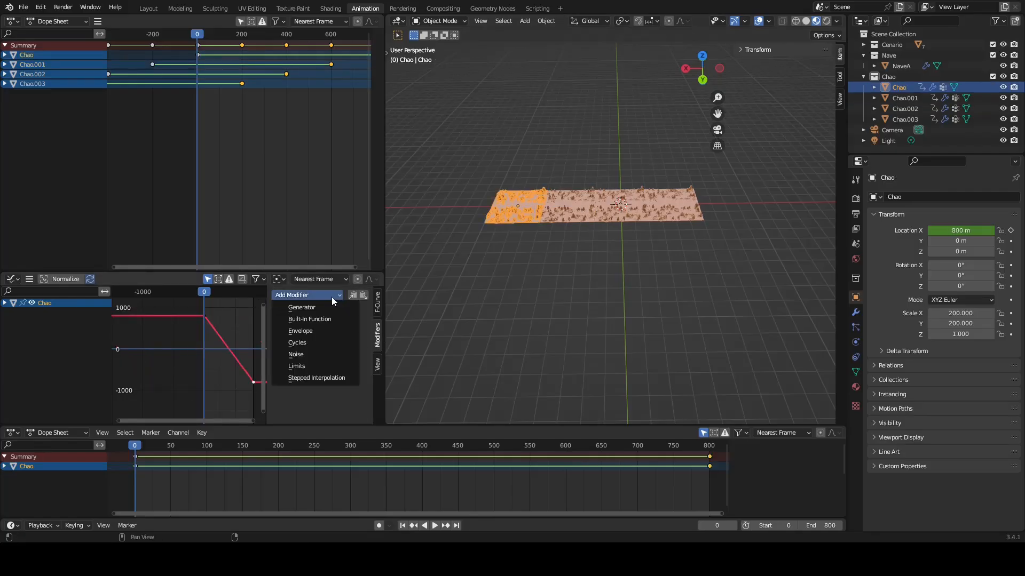
click(320, 343)
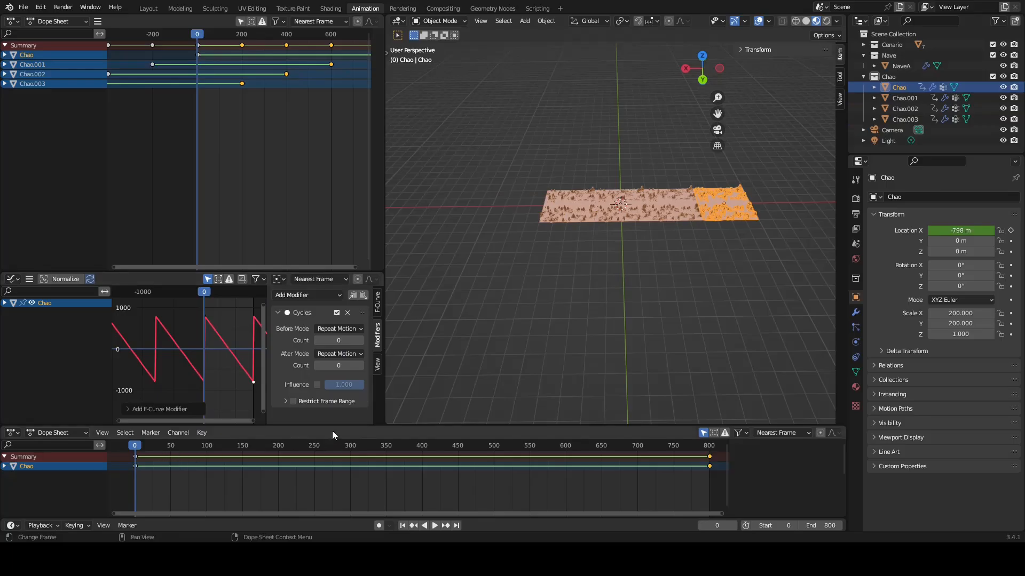
Step: Frame the spaceship NaveA in the viewport and play the animation to check how the terrain passes beneath it
drag(134, 452, 126, 471)
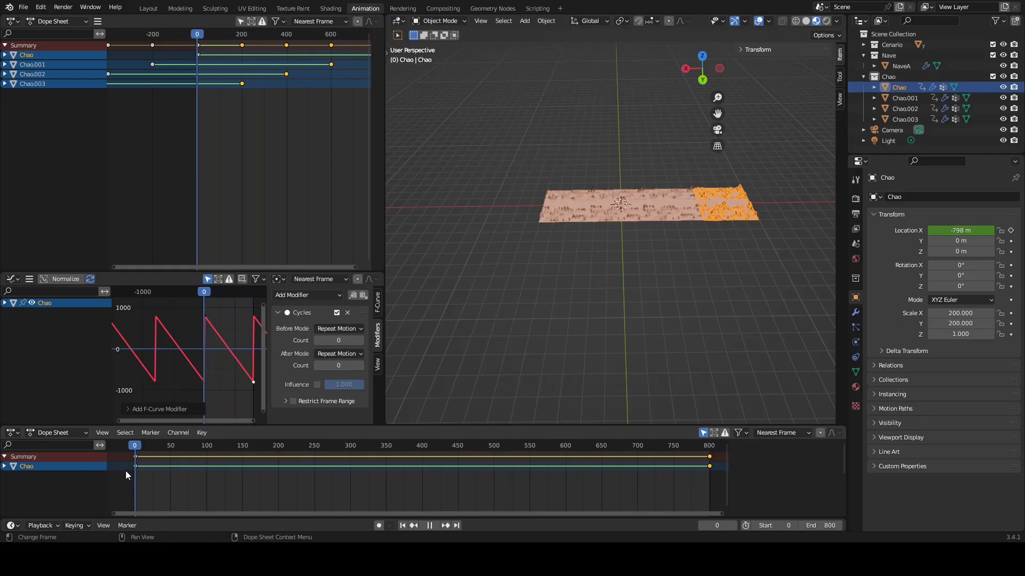
scroll(613, 239, up, 9)
middle_drag(620, 236, 655, 235)
click(623, 106)
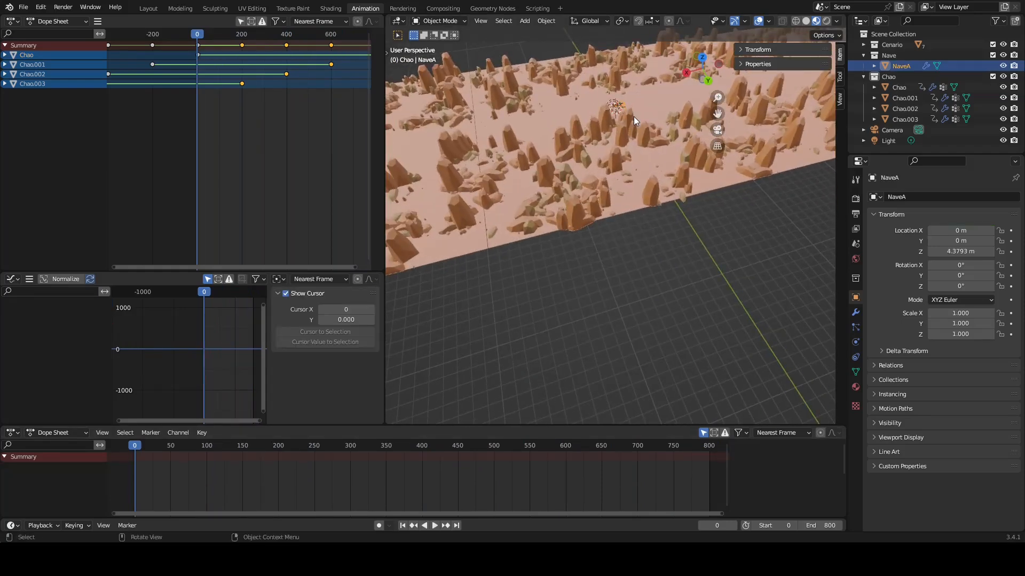
key(KP_Decimal)
middle_drag(626, 117, 667, 258)
scroll(692, 236, up, 4)
key(space)
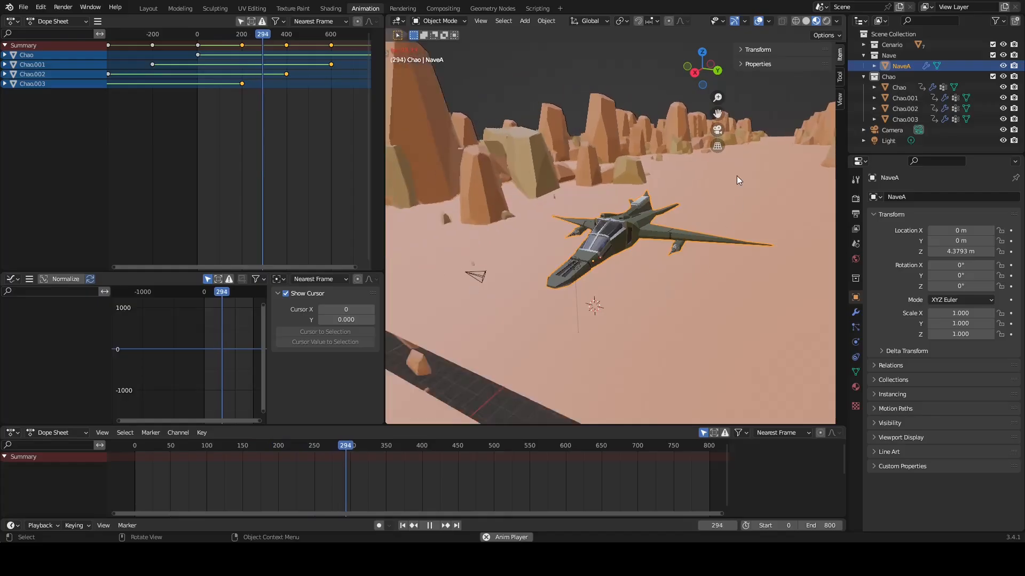
key(space)
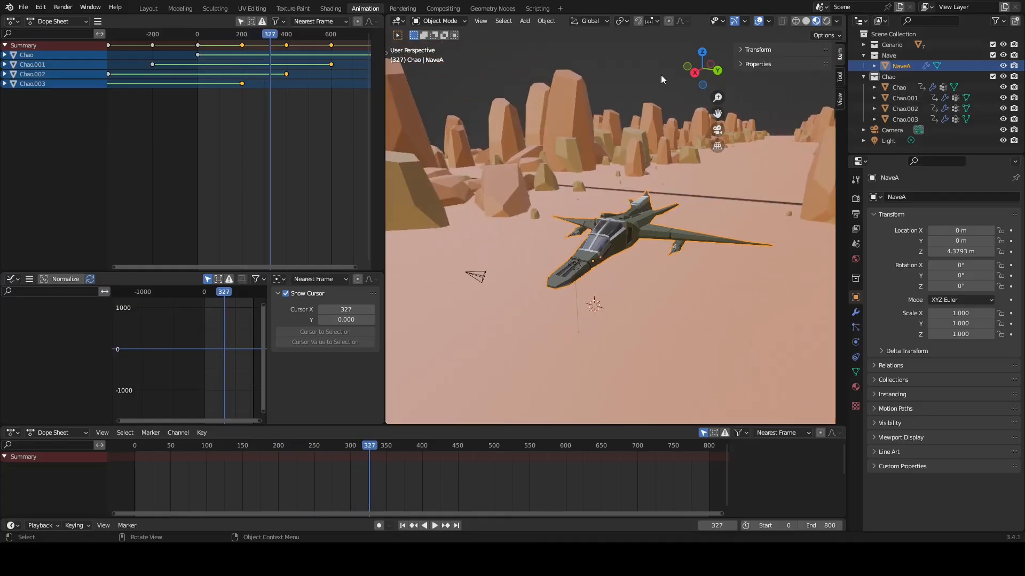
Step: Move to frame 298, where the gap between ground tiles lies under the spaceship, and add a mesh plane at the world origin
drag(371, 446, 349, 450)
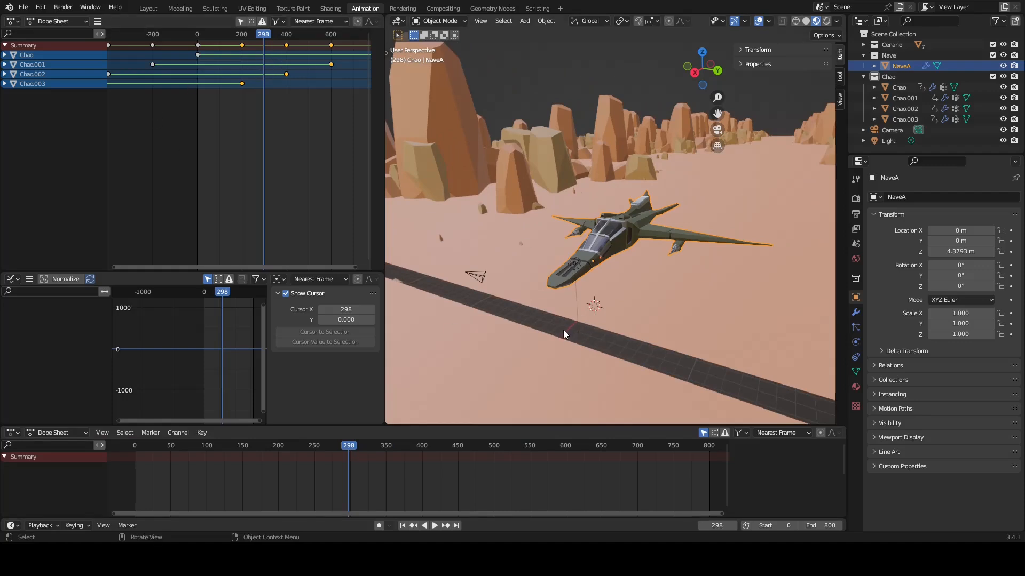
middle_drag(581, 292, 595, 255)
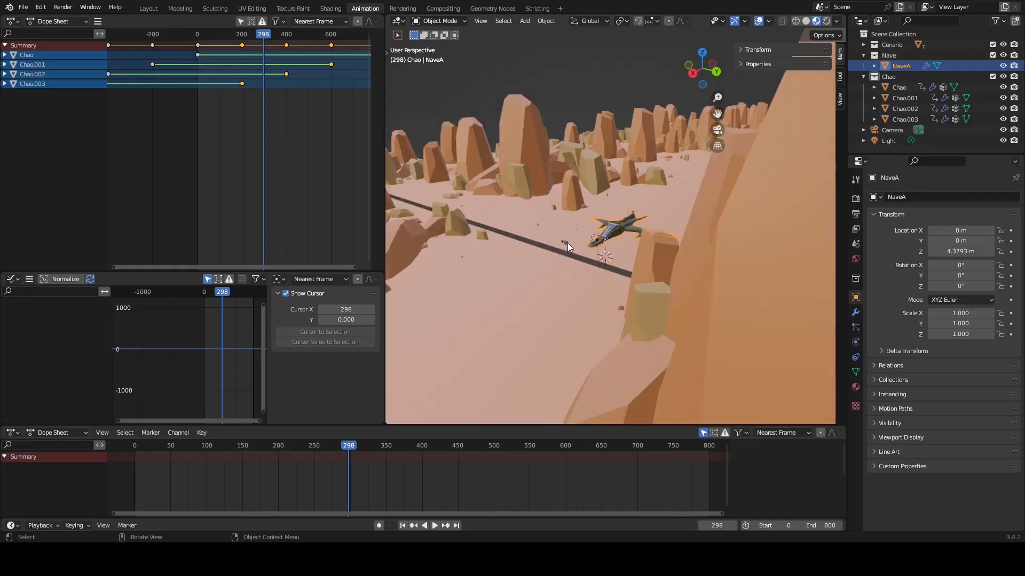
click(586, 85)
key(shift+a)
mouse_move(549, 249)
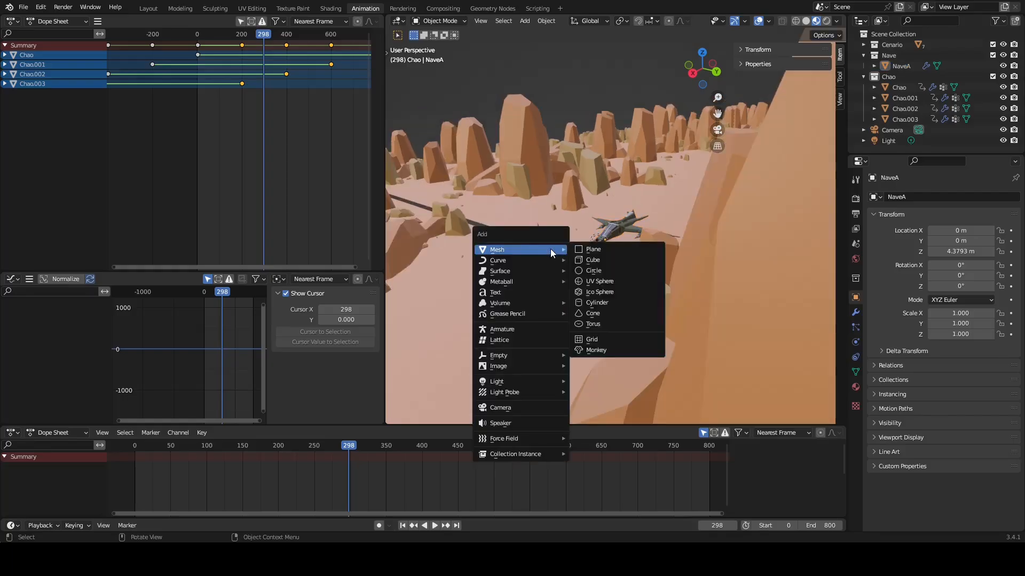
click(594, 250)
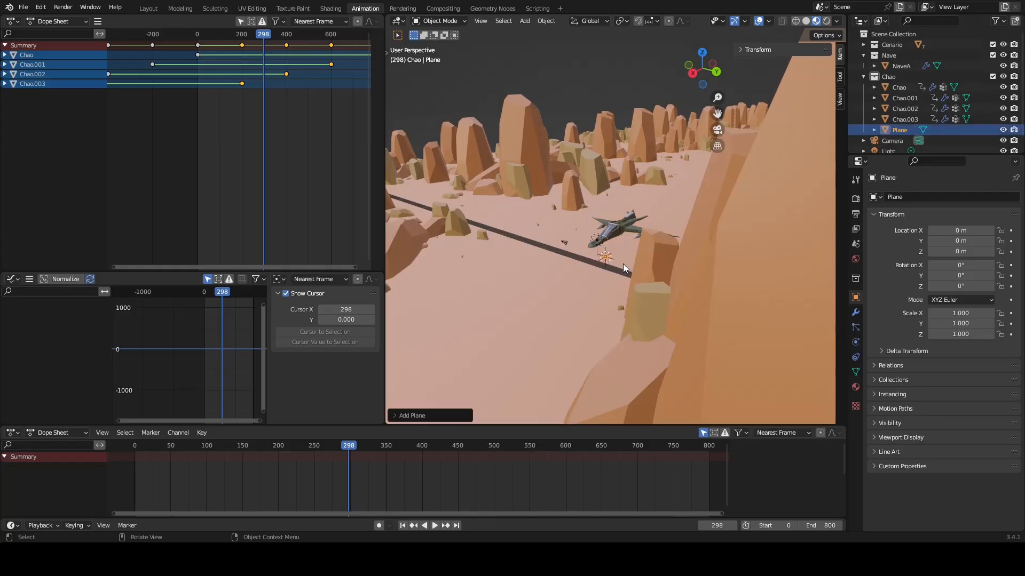
scroll(619, 269, up, 5)
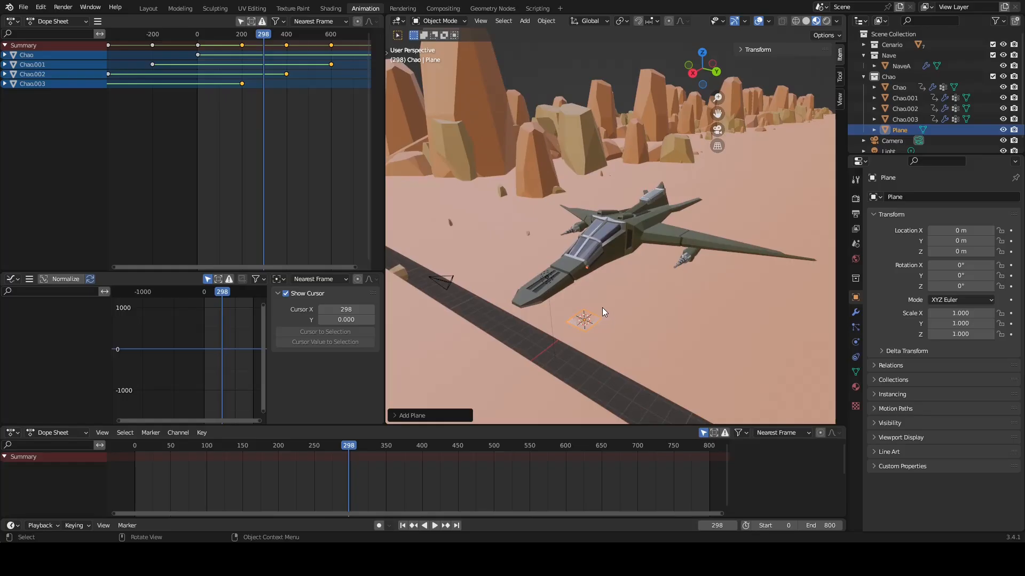
scroll(603, 321, down, 5)
middle_drag(603, 320, 603, 332)
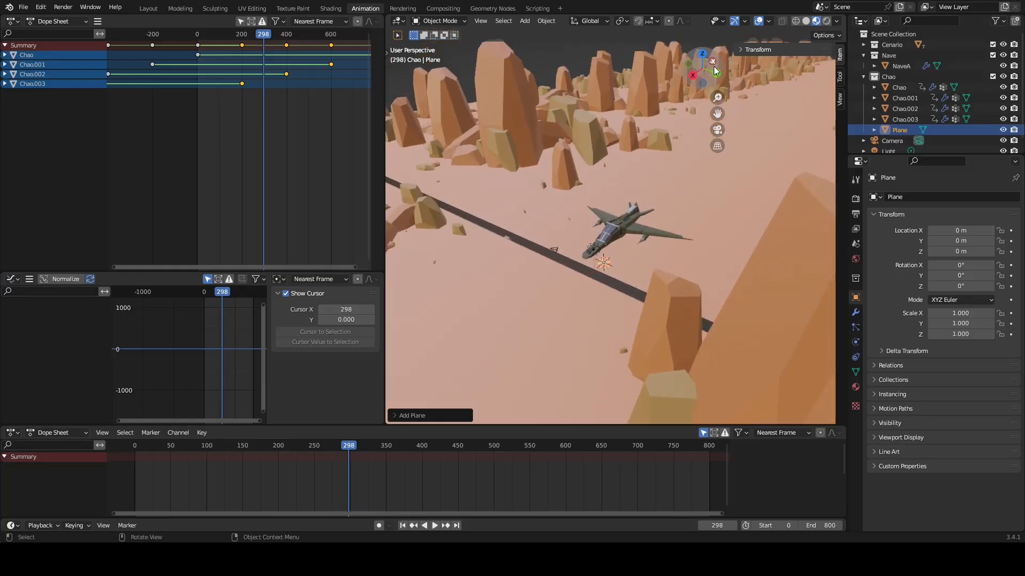
Step: Set the new plane's Y dimension to 400 m so it spans the width of the ground strip
click(738, 50)
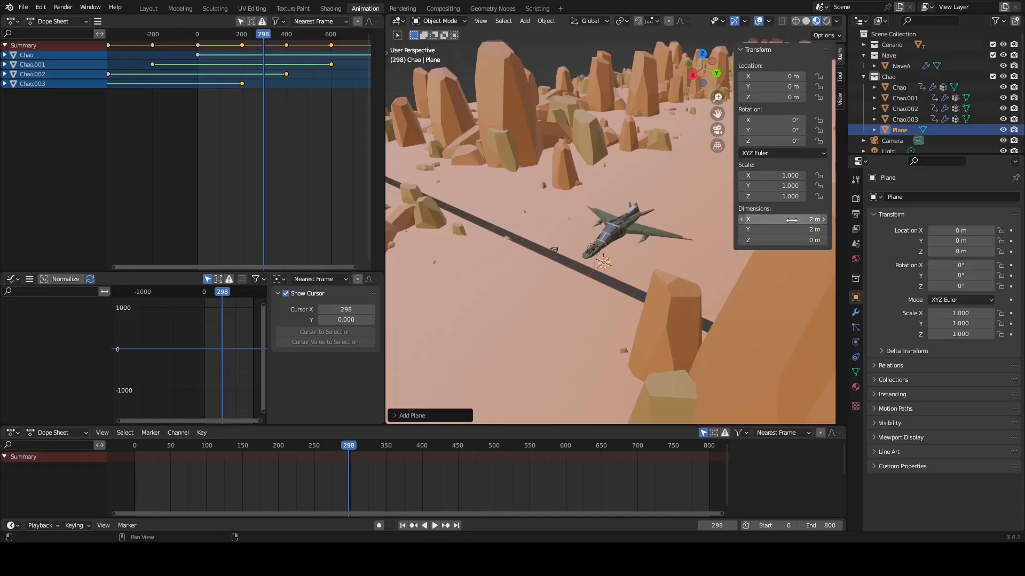
scroll(531, 172, down, 10)
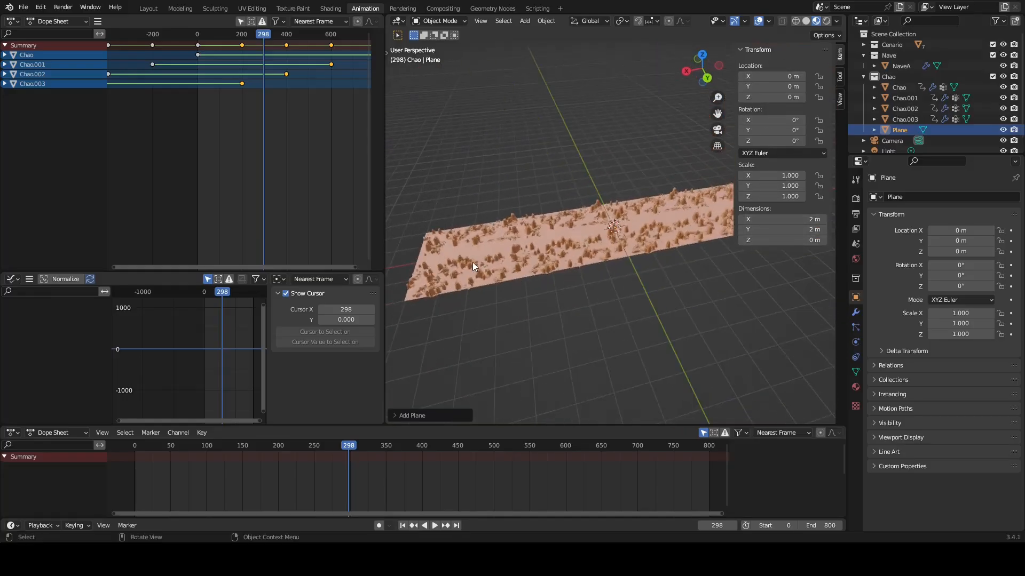
middle_drag(512, 297, 702, 196)
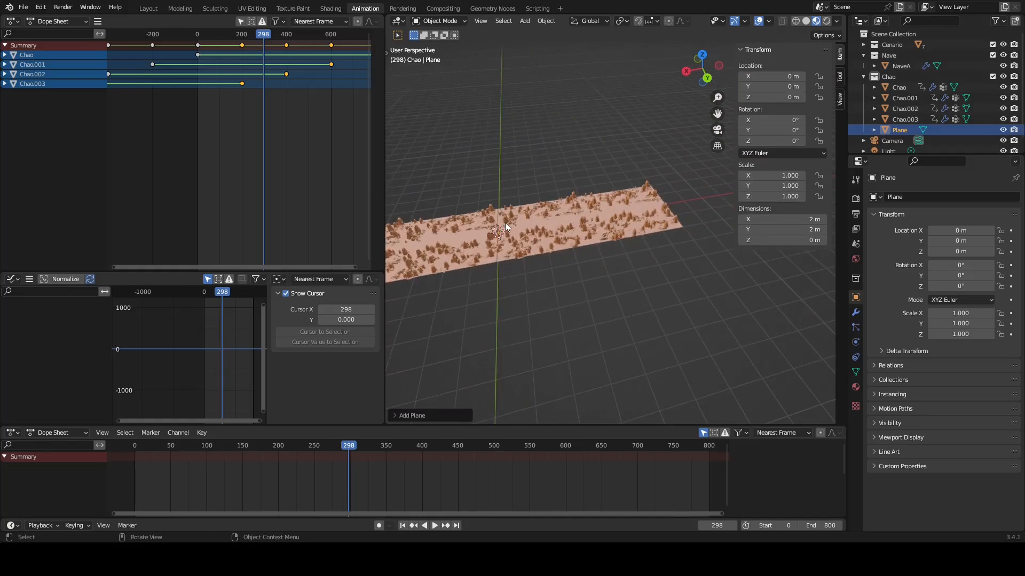
click(805, 230)
text(4)
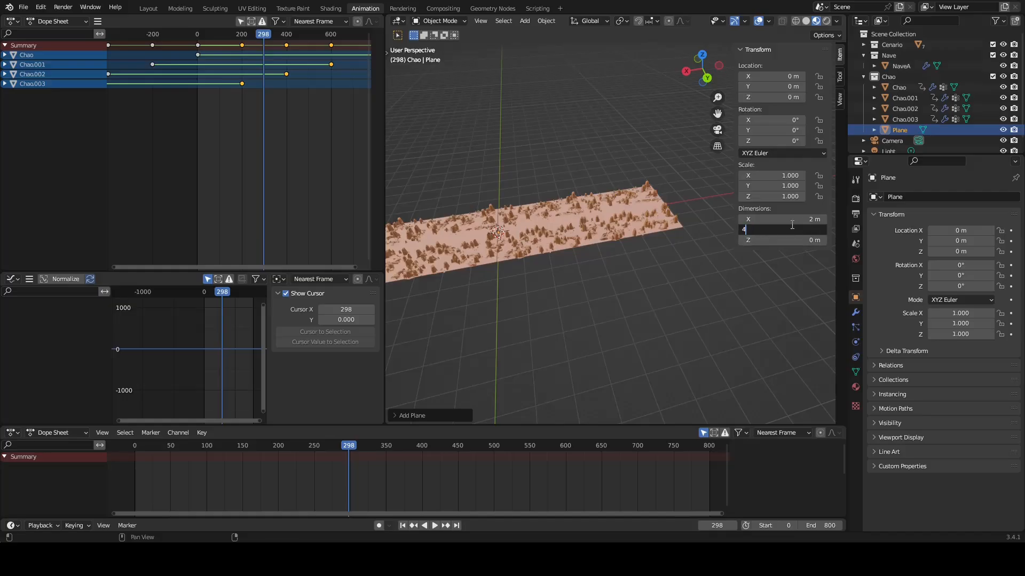
text(00)
key(Return)
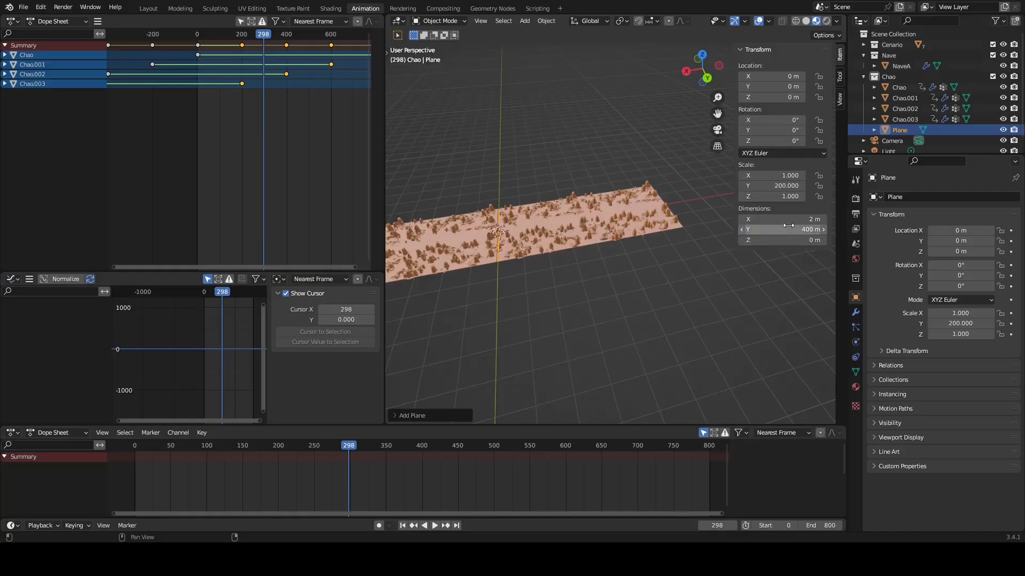
Step: Set the plane's X dimension to 1600 m so it runs the full length of the ground strip
middle_drag(560, 237, 482, 252)
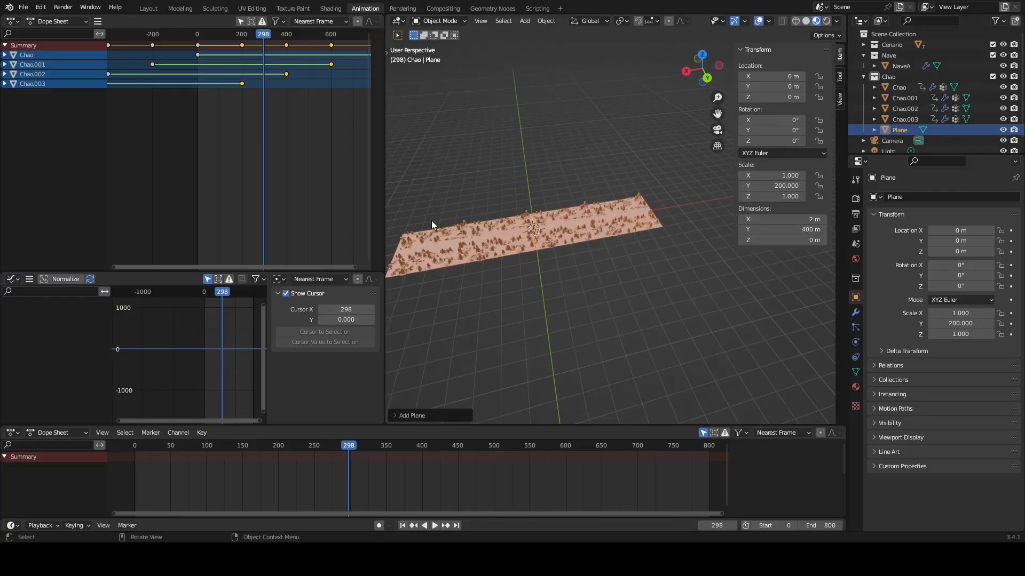
click(793, 218)
text(1600)
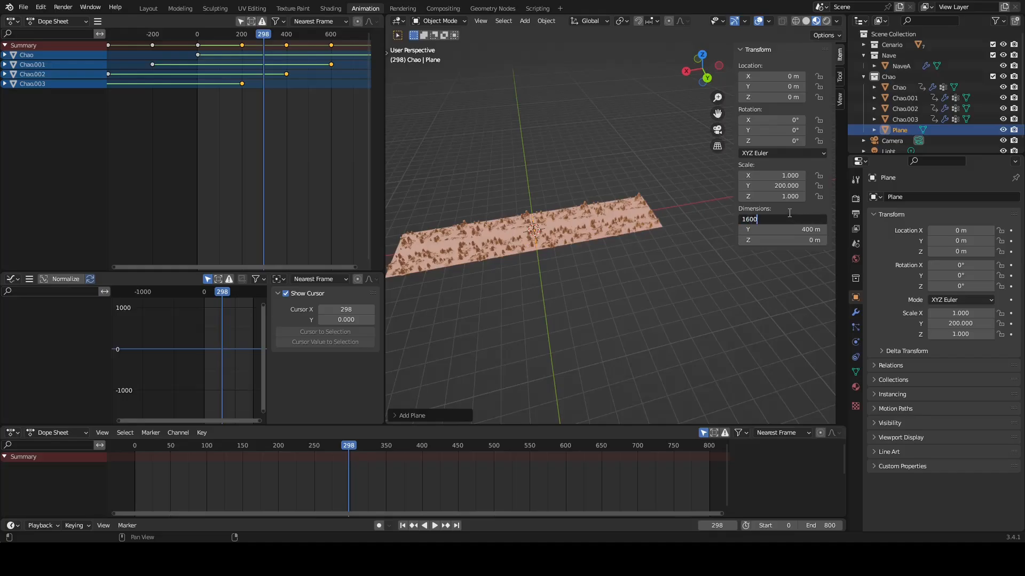
key(Return)
middle_drag(553, 273, 694, 203)
scroll(632, 255, up, 6)
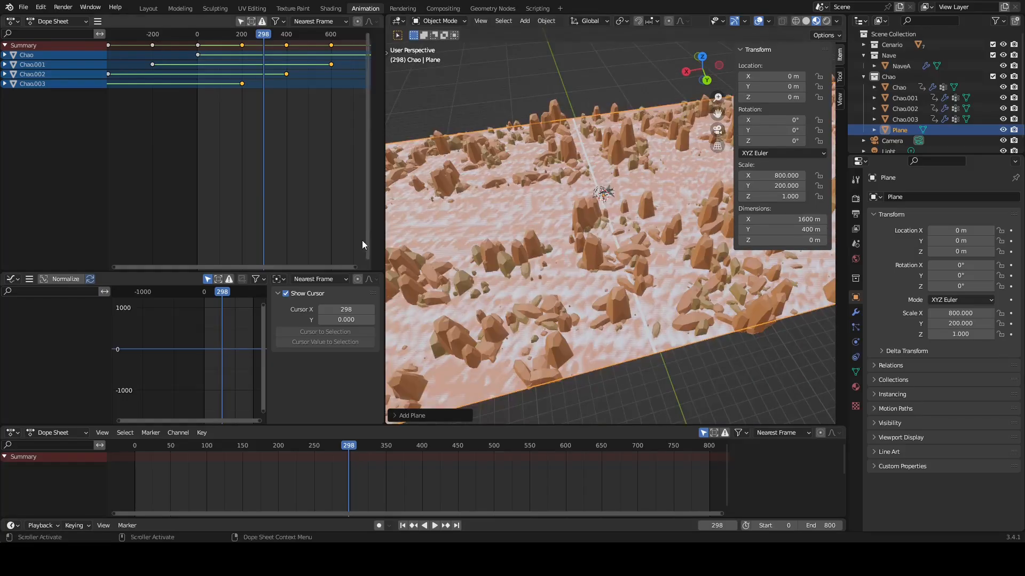
scroll(623, 164, down, 5)
scroll(593, 236, up, 5)
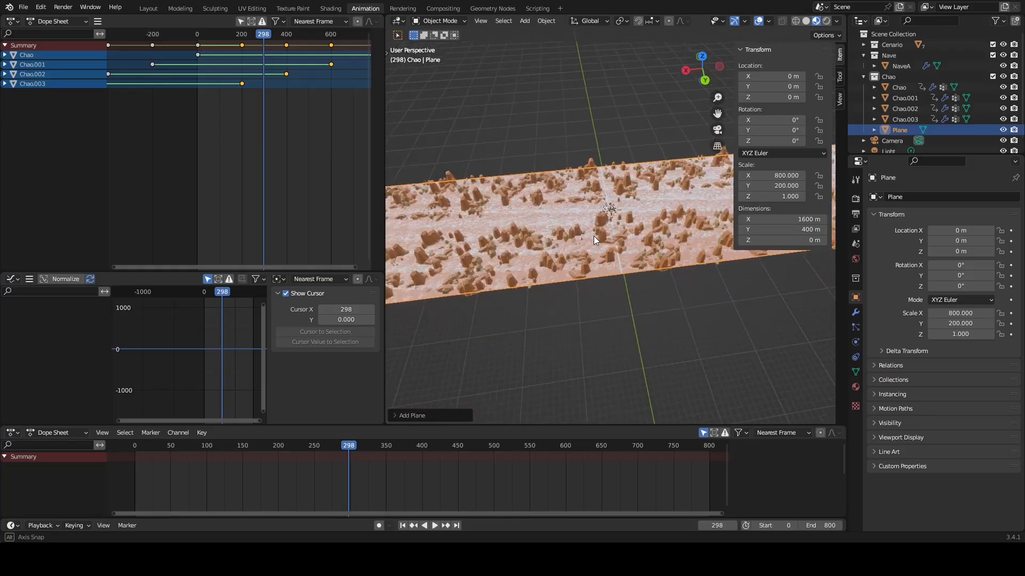
middle_drag(604, 297, 614, 276)
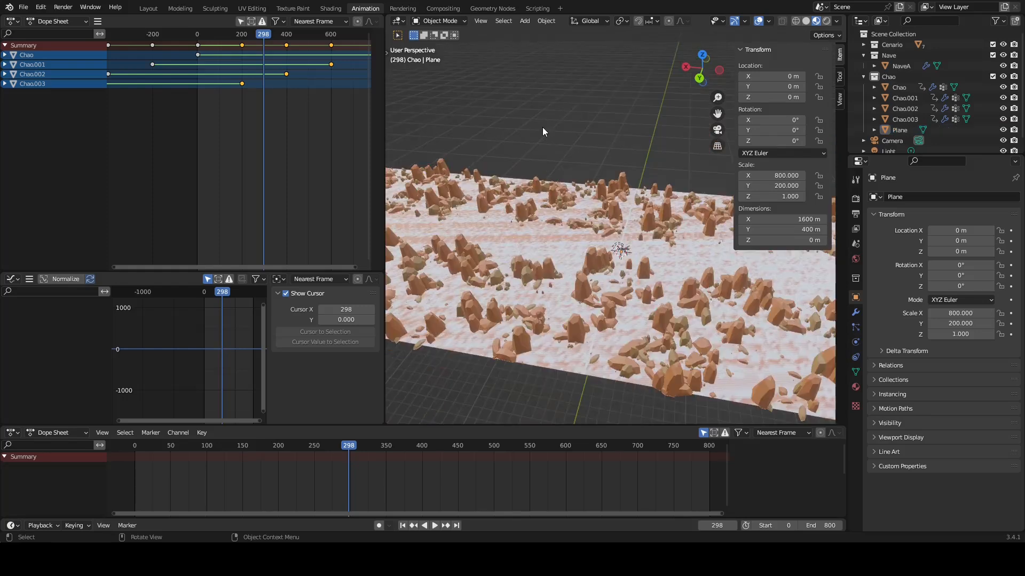
Step: Select all four ground tiles and the plane with Chao active, and link Chao's materials to the others
scroll(550, 142, down, 4)
middle_drag(559, 157, 521, 217)
scroll(521, 216, up, 3)
scroll(530, 222, down, 1)
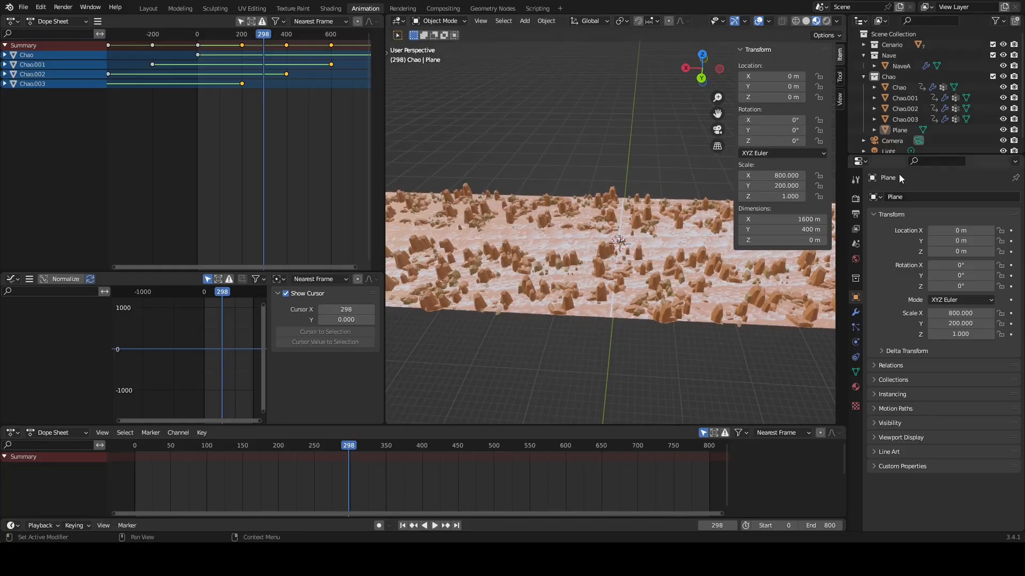
click(898, 88)
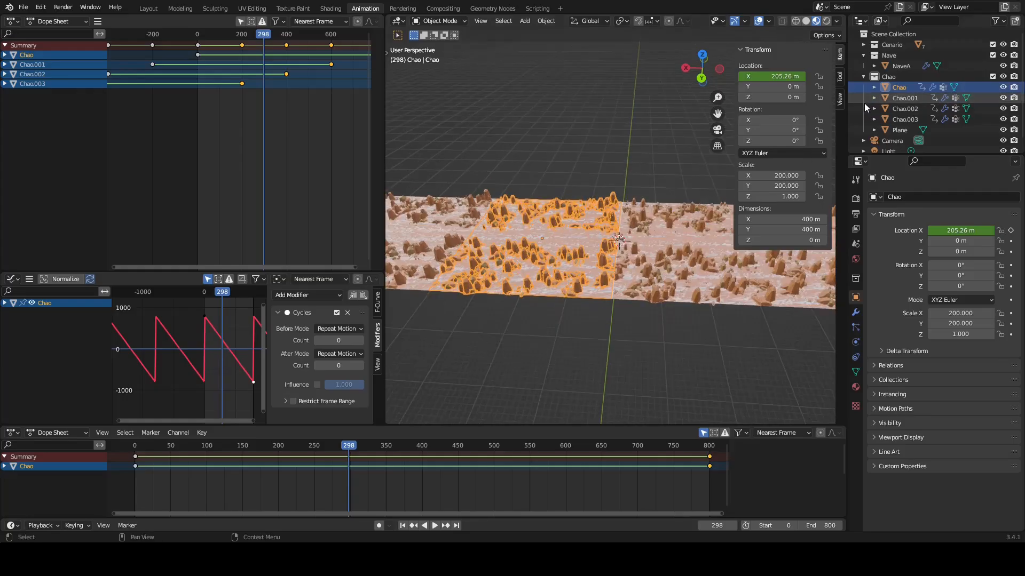
shift+click(901, 130)
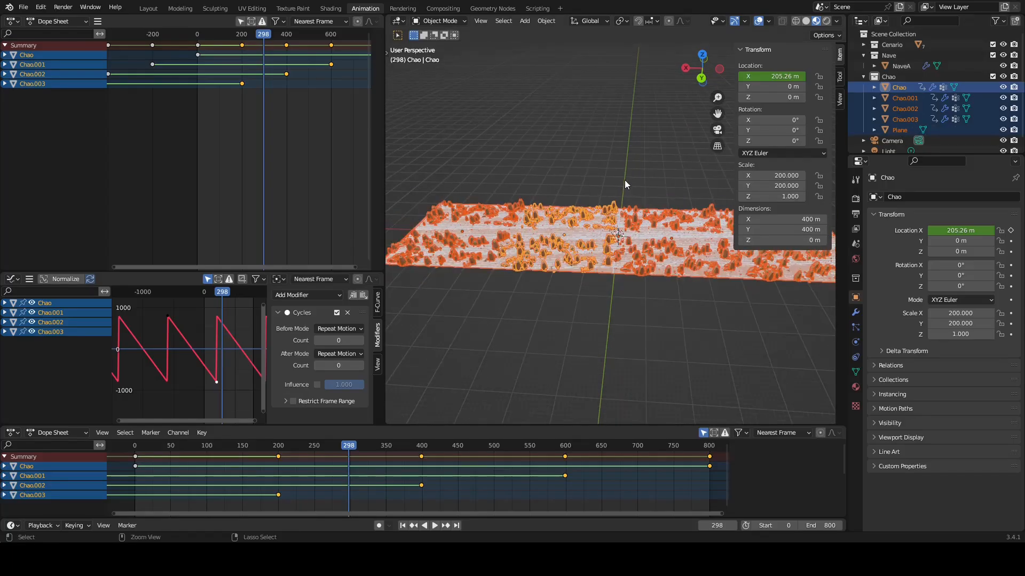
key(ctrl+l)
mouse_move(626, 183)
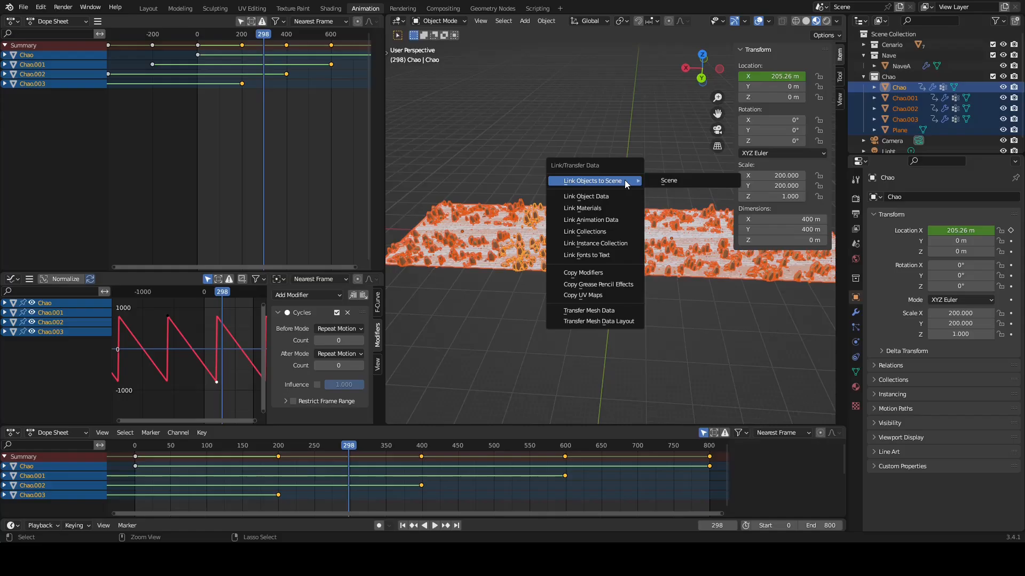
click(600, 209)
scroll(633, 303, up, 12)
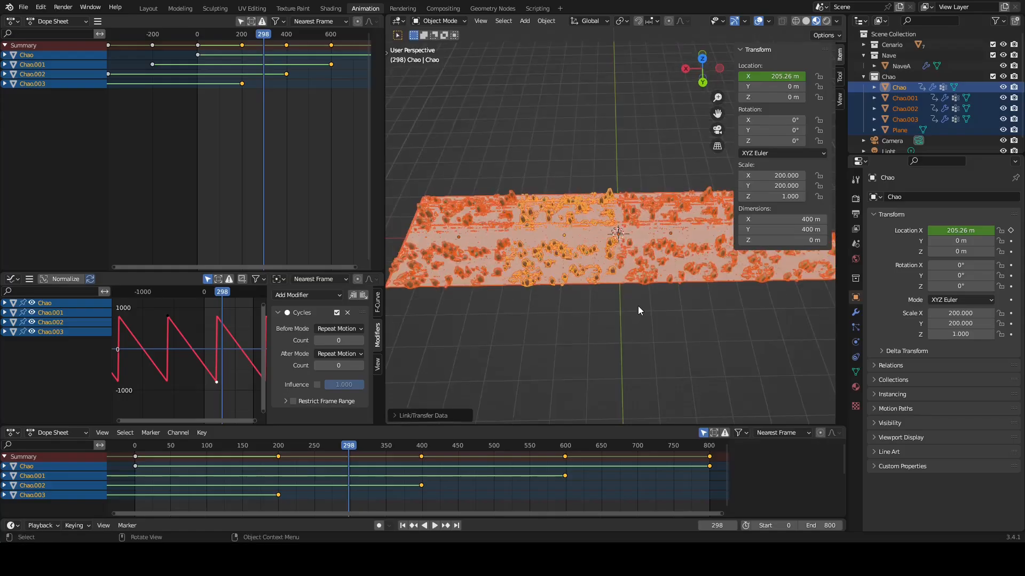
scroll(646, 283, down, 5)
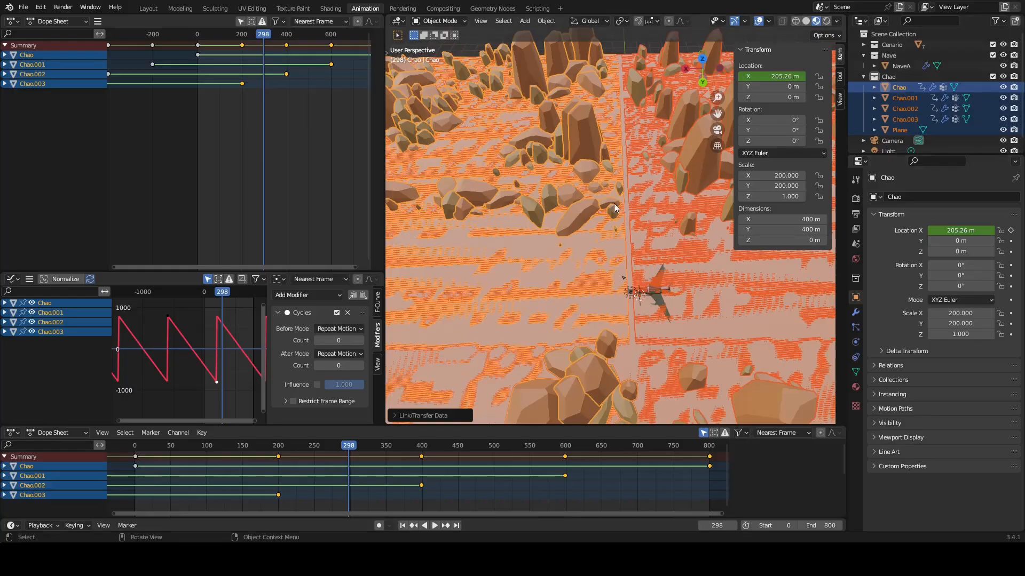
scroll(613, 272, down, 8)
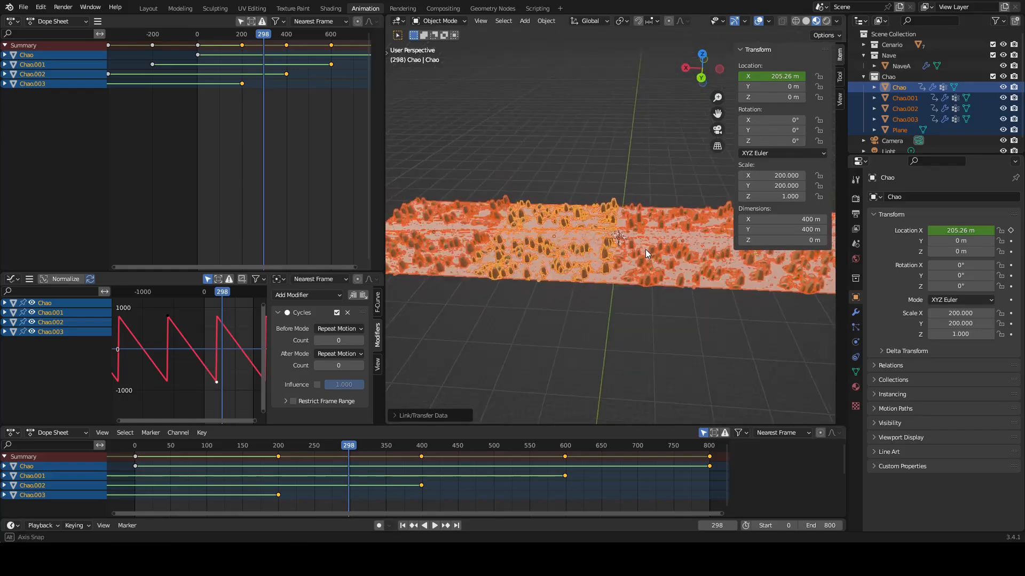
Step: From the front view, lower the plane alone to Z -0.12 m so it sits just beneath the ground tiles
scroll(651, 232, up, 8)
middle_drag(651, 232, 648, 299)
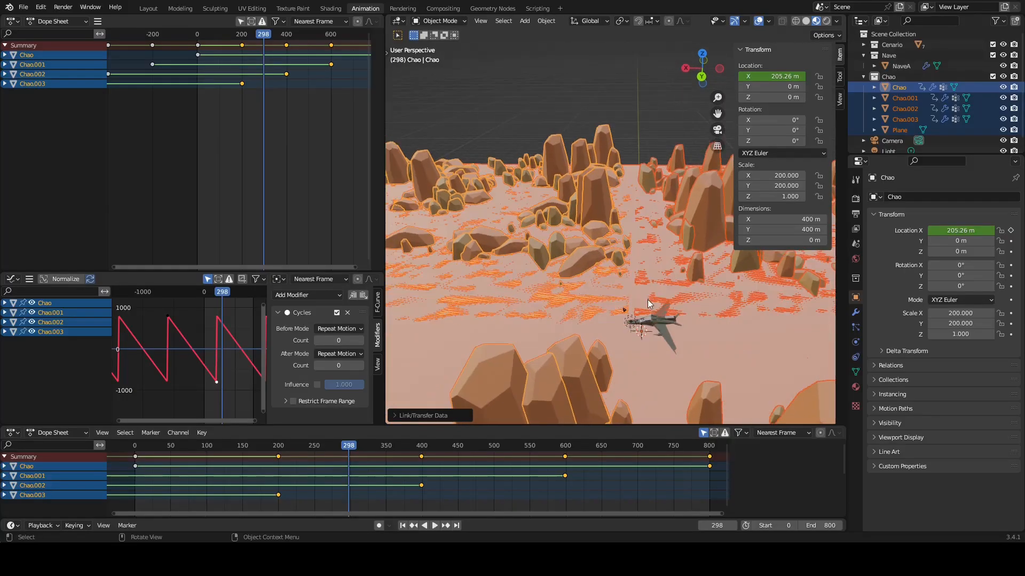
scroll(648, 299, up, 3)
middle_drag(645, 206, 658, 279)
key(KP_1)
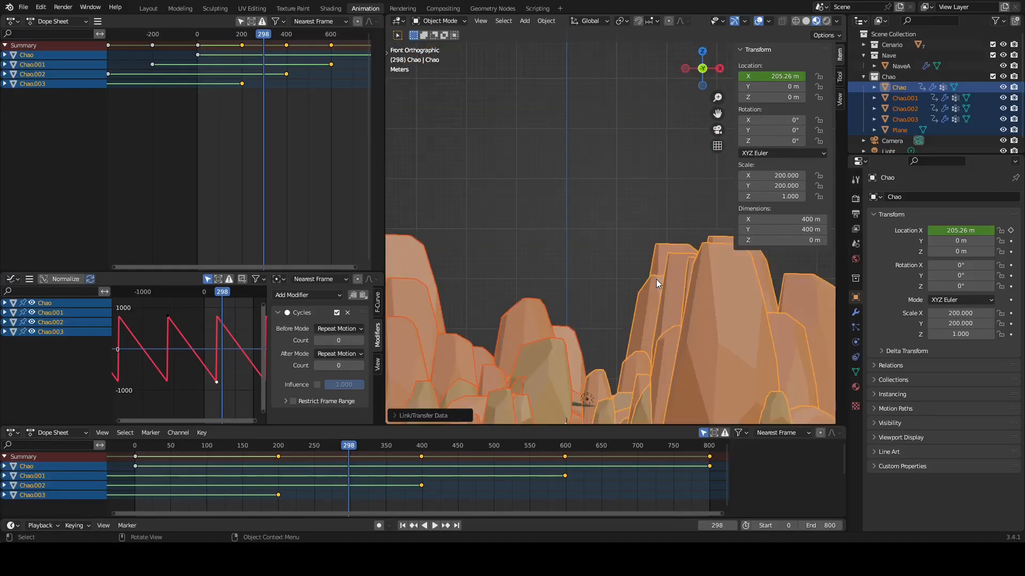
scroll(600, 353, up, 4)
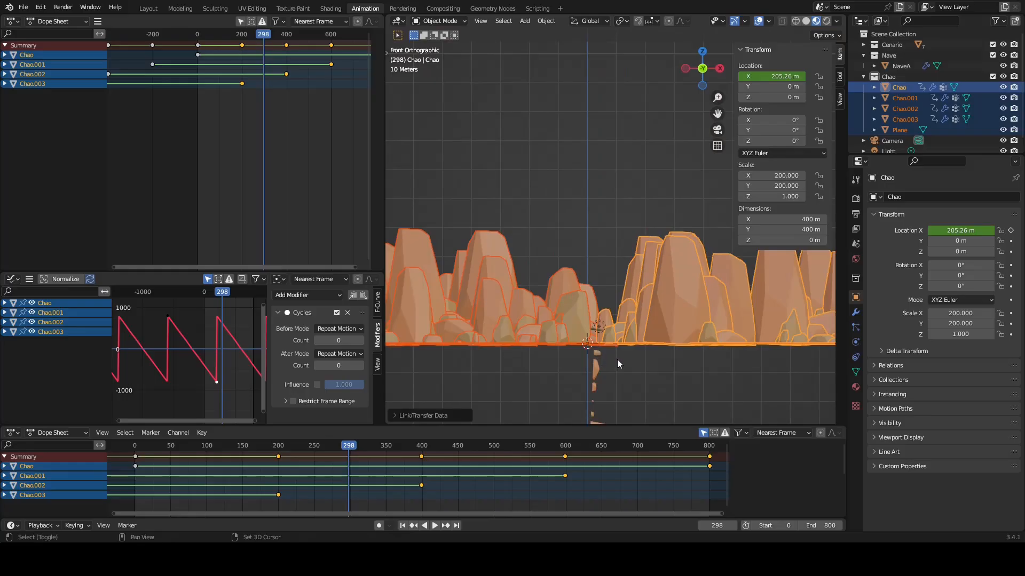
scroll(619, 326, up, 3)
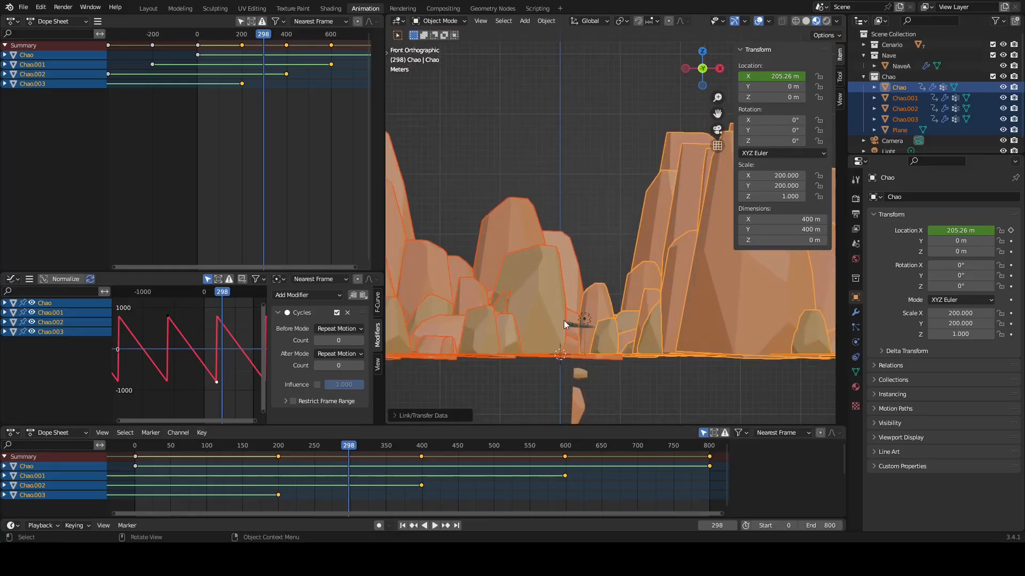
shift+middle_drag(587, 367, 579, 285)
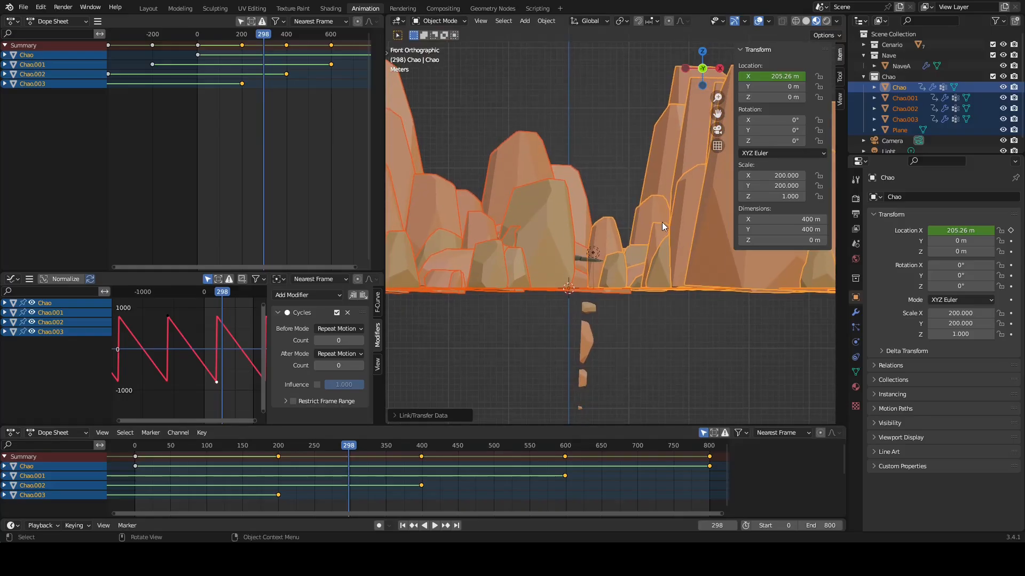
click(594, 84)
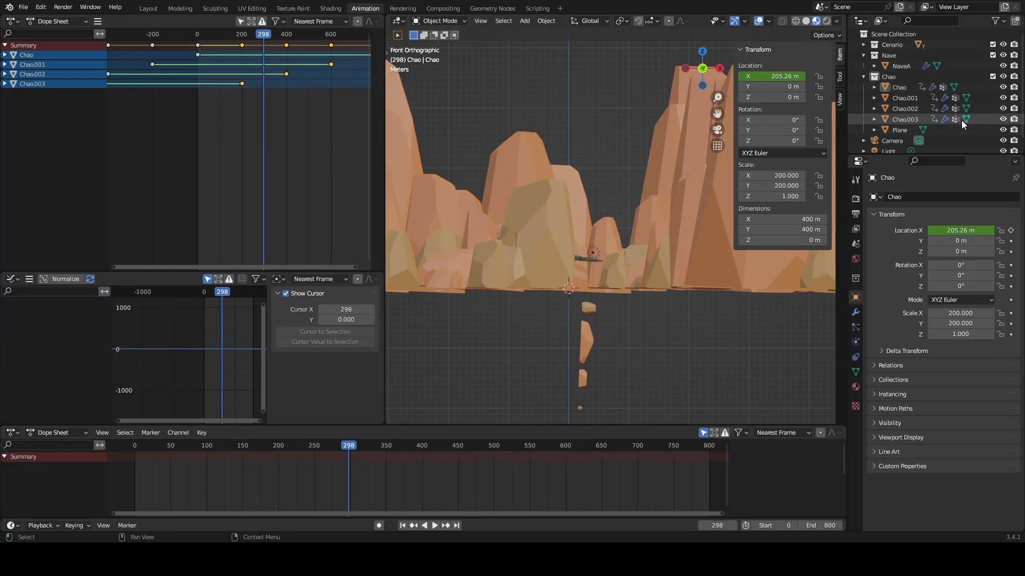
click(899, 132)
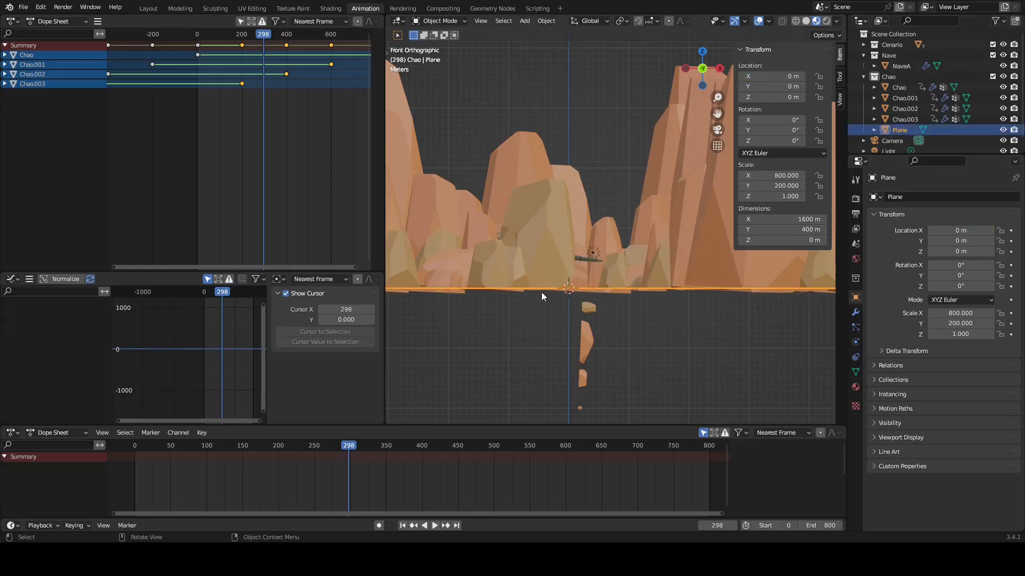
scroll(610, 290, down, 3)
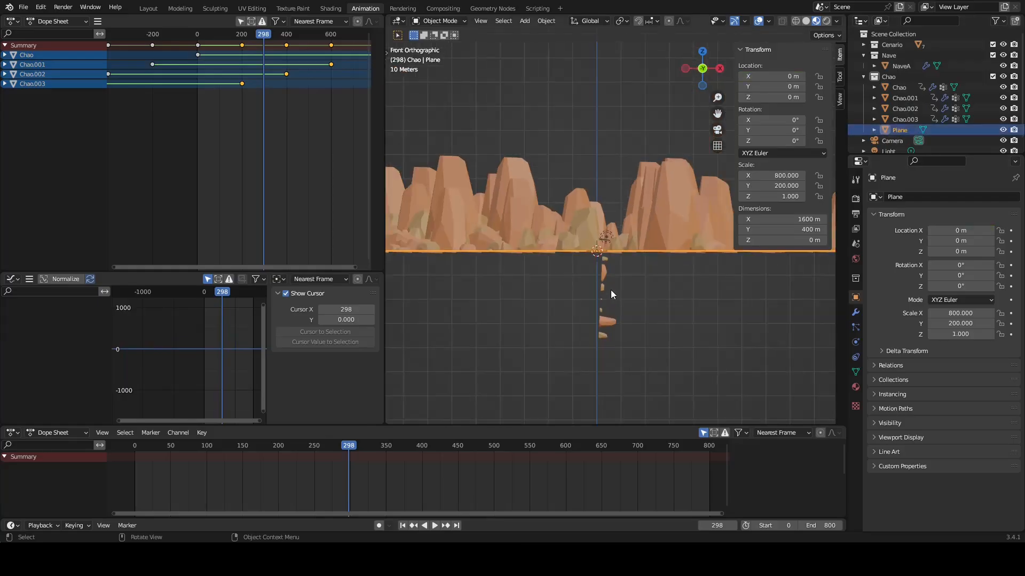
scroll(614, 282, up, 4)
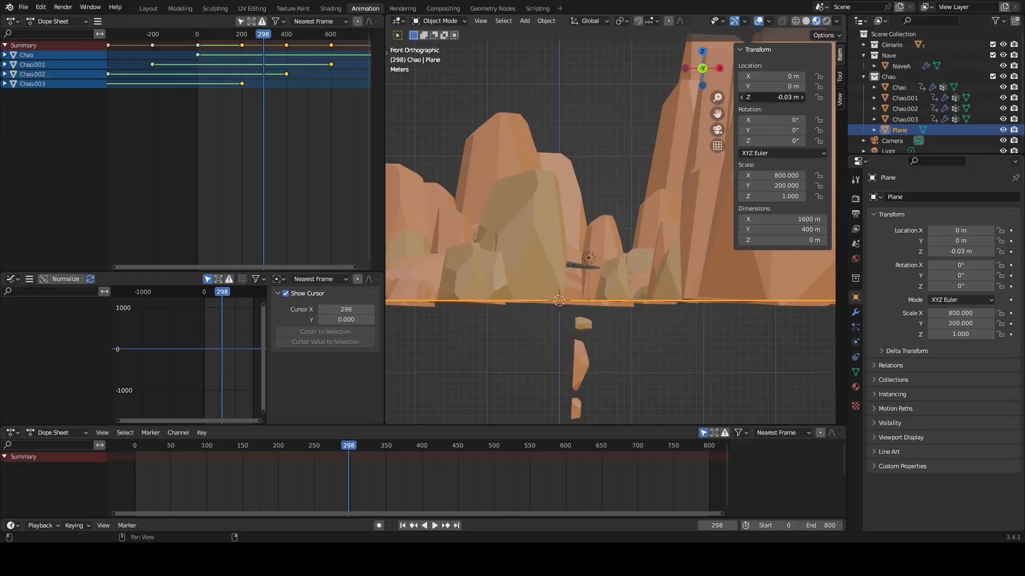
click(742, 97)
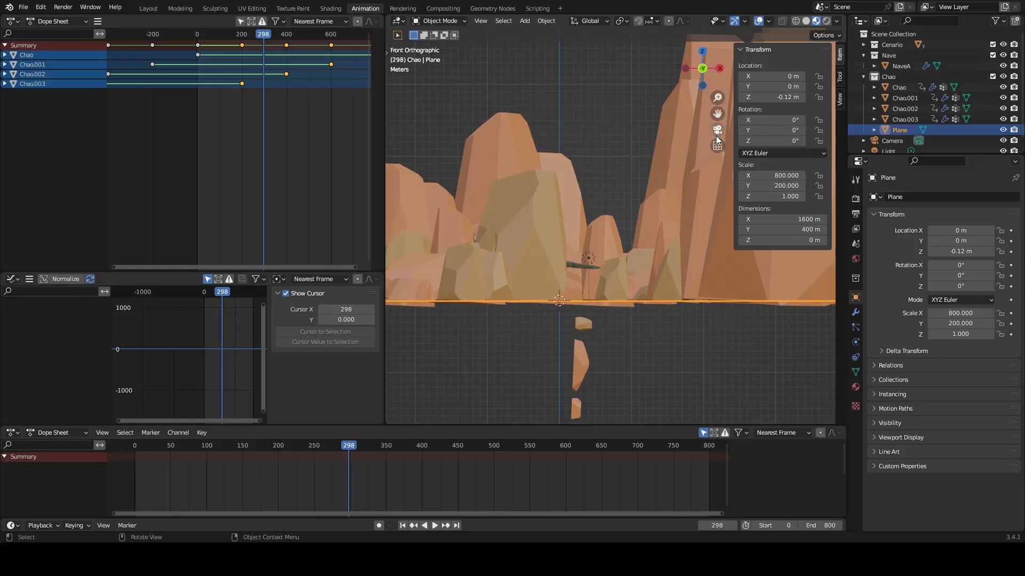
Step: Deselect everything, view the spaceship from its front at an angle, and play the animation to check the ground seams
middle_drag(590, 261, 614, 275)
key(a)
click(594, 110)
middle_drag(717, 338, 692, 256)
middle_drag(668, 325, 652, 316)
key(space)
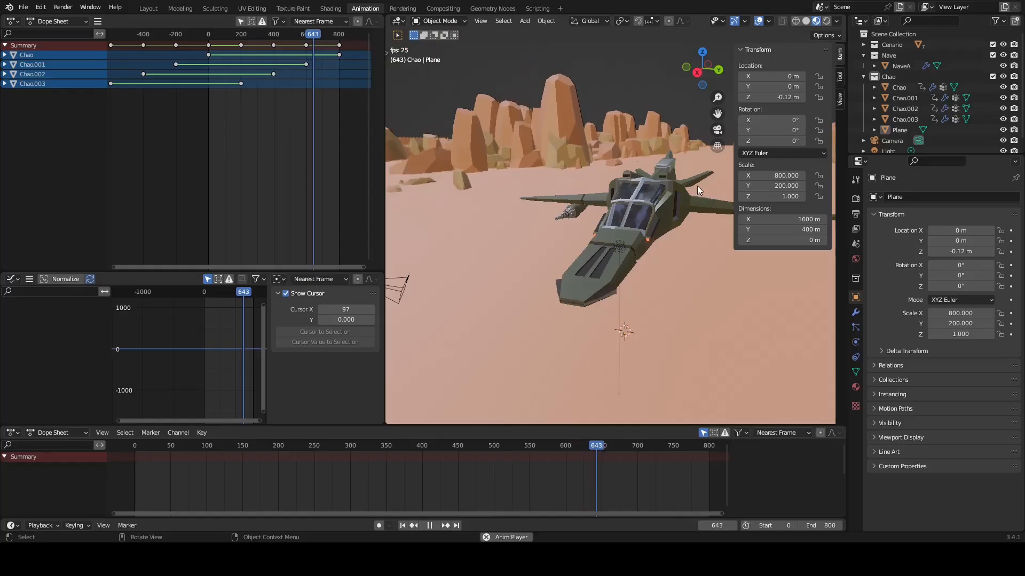
key(space)
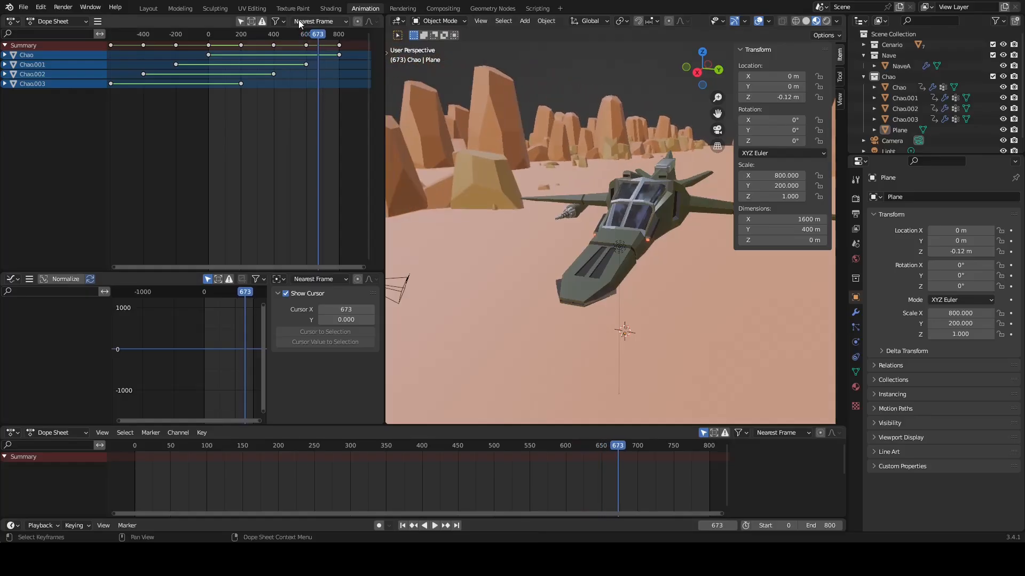
Step: At frame 800, scale all ground tile keyframes toward the current frame by about 0.57, bringing Chao.003's first keyframe to frame 0
drag(320, 38, 340, 72)
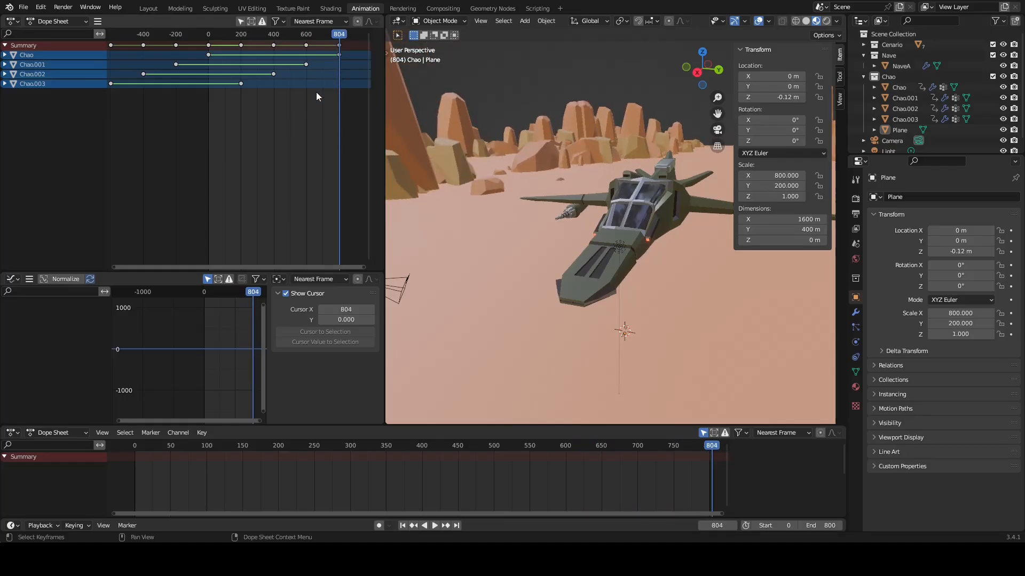
key(Left)
key(Left)
key(Left)
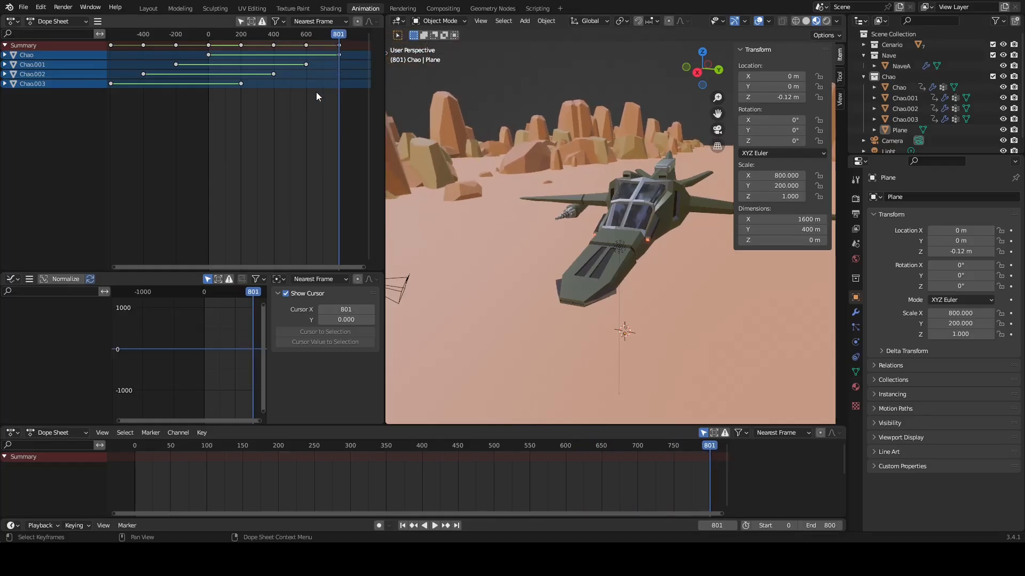
key(Left)
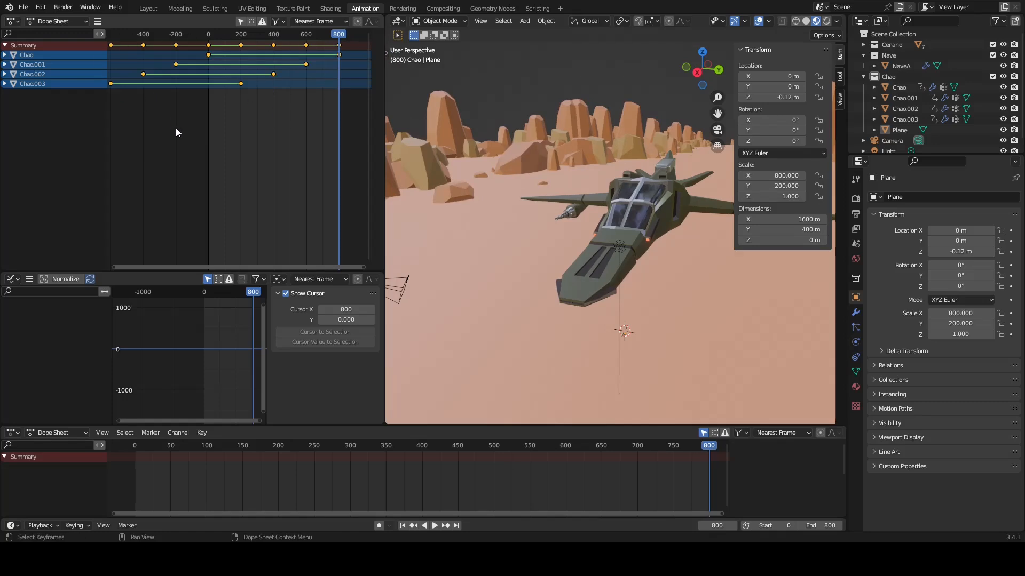
key(s)
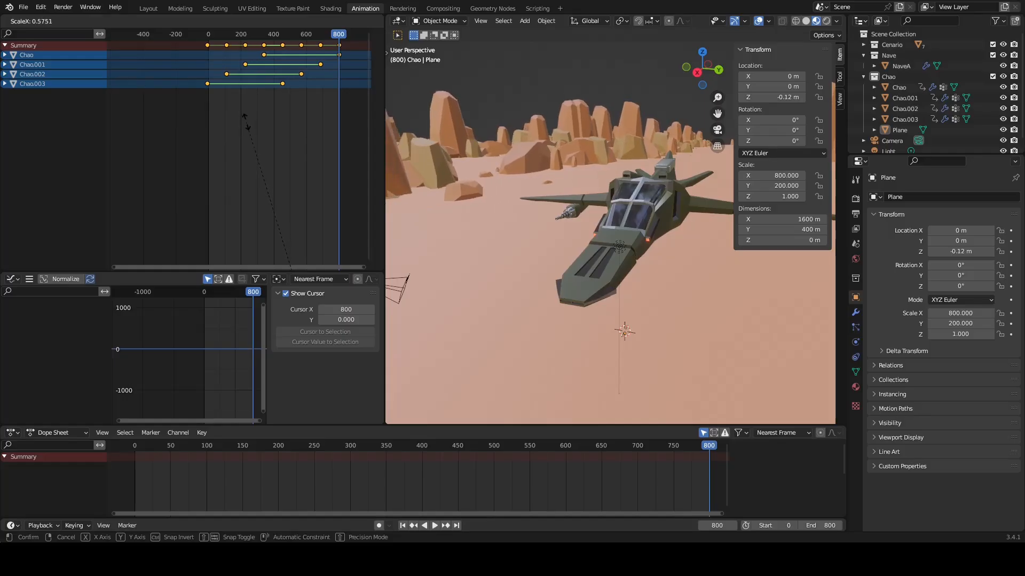
click(216, 113)
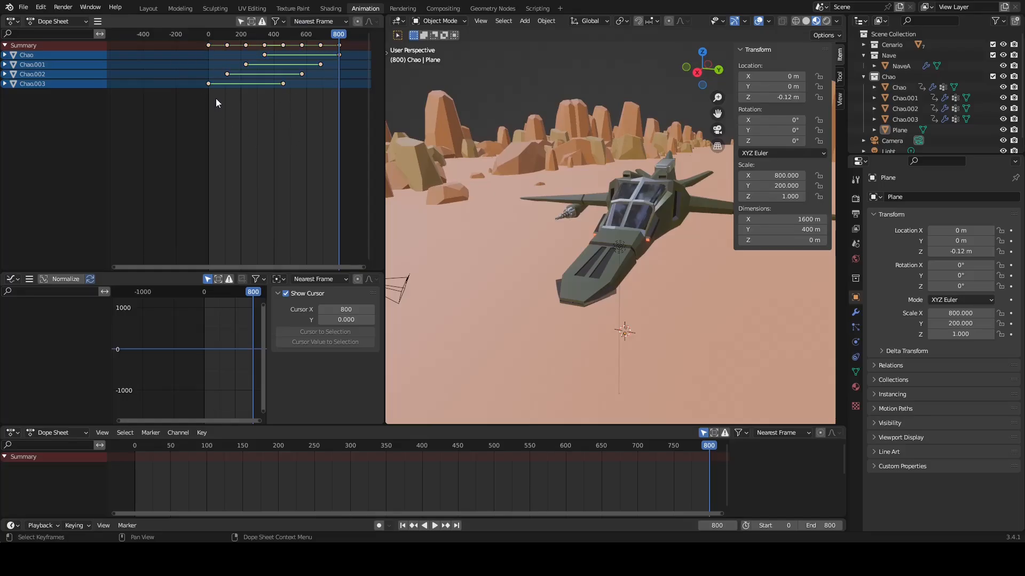
Step: Inspect the rescaled keyframes near frame 0 and play the animation to check the terrain's new speed
scroll(210, 97, up, 6)
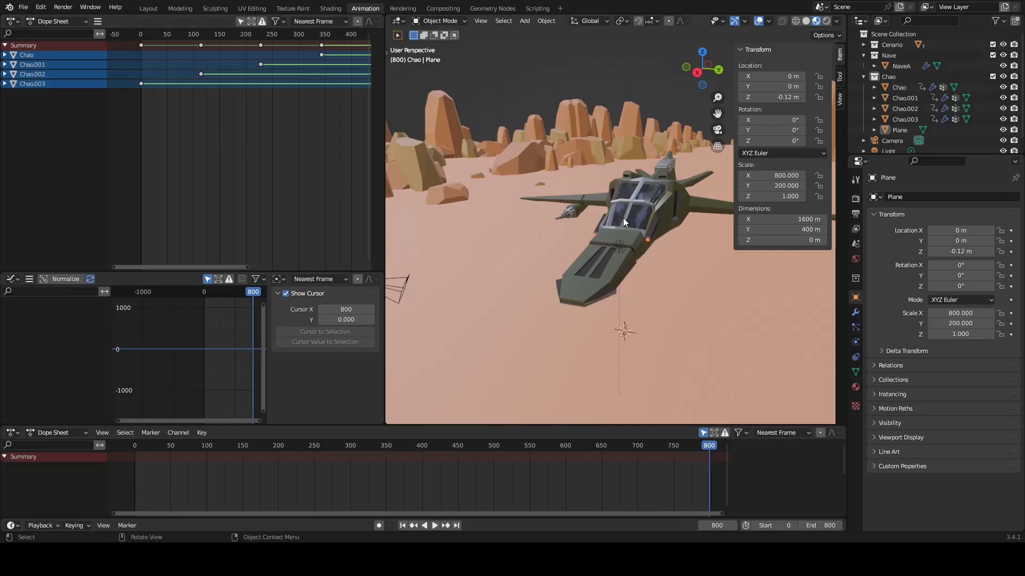
key(space)
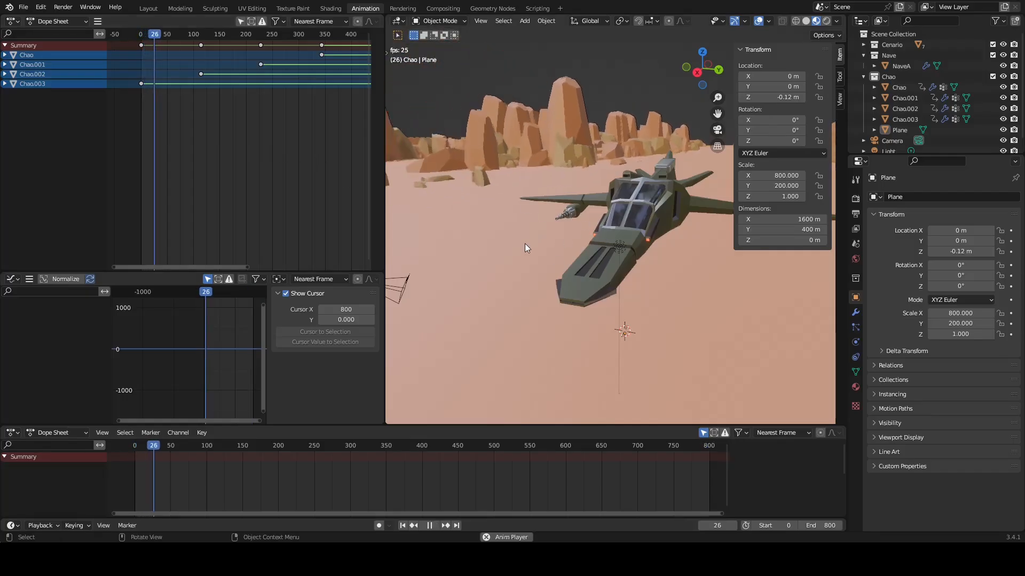